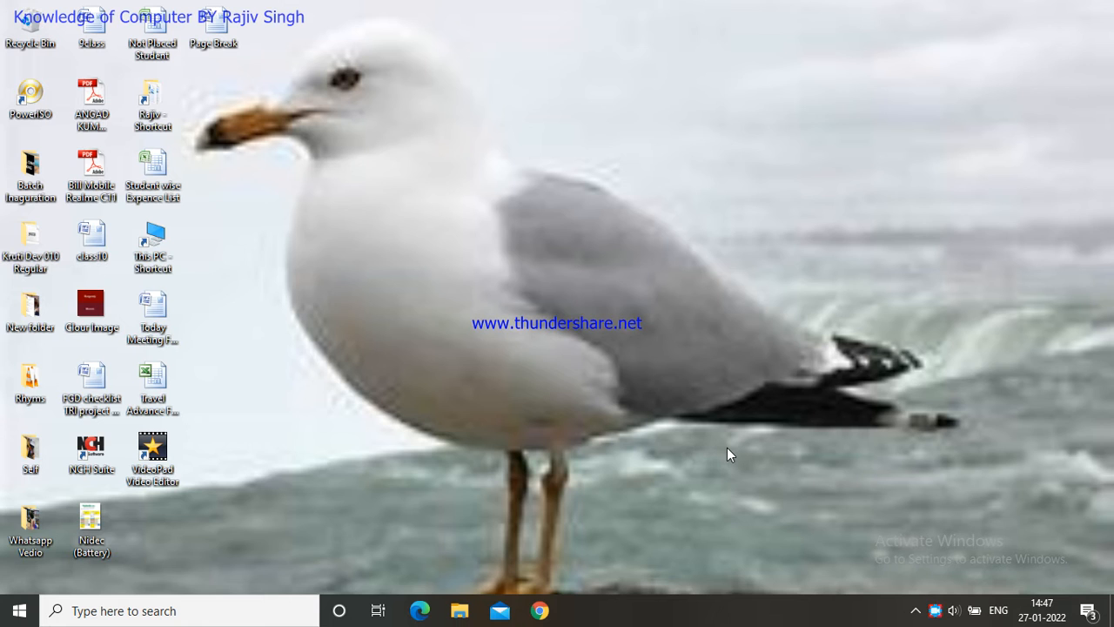
- Open the Page Break document from the desktop and bring up the commands for inserting content
right_click(937, 613)
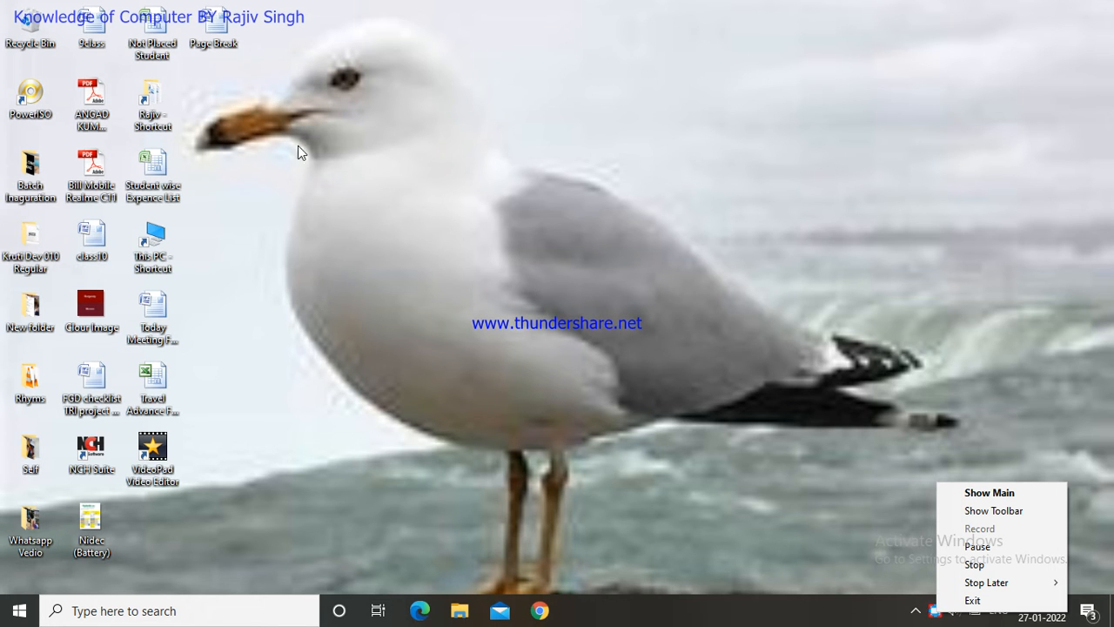
click(226, 35)
double_click(225, 35)
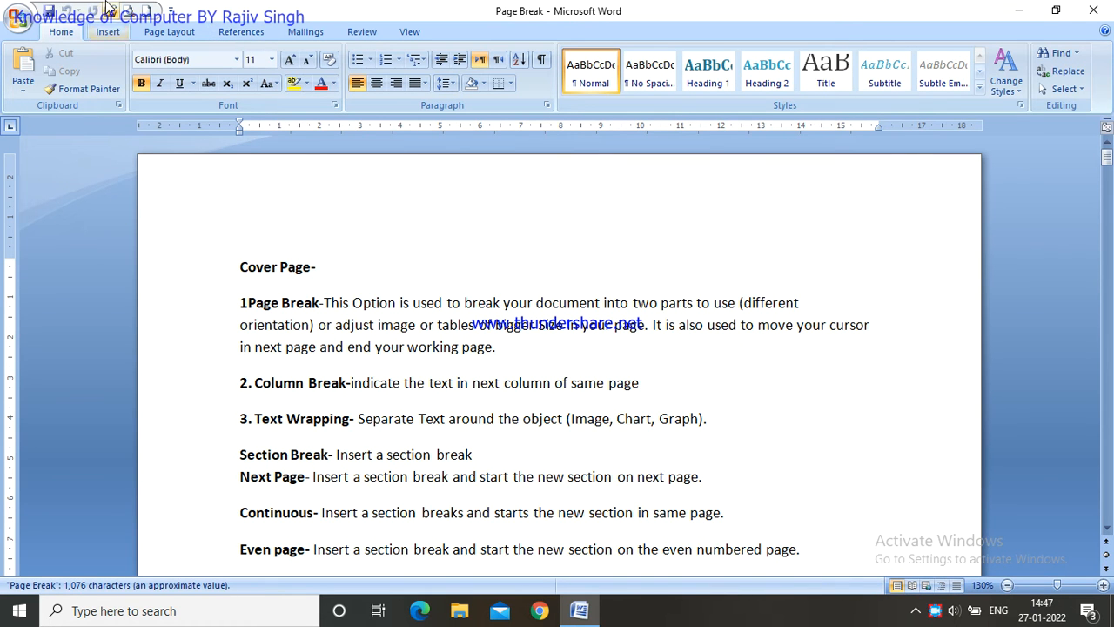
click(108, 33)
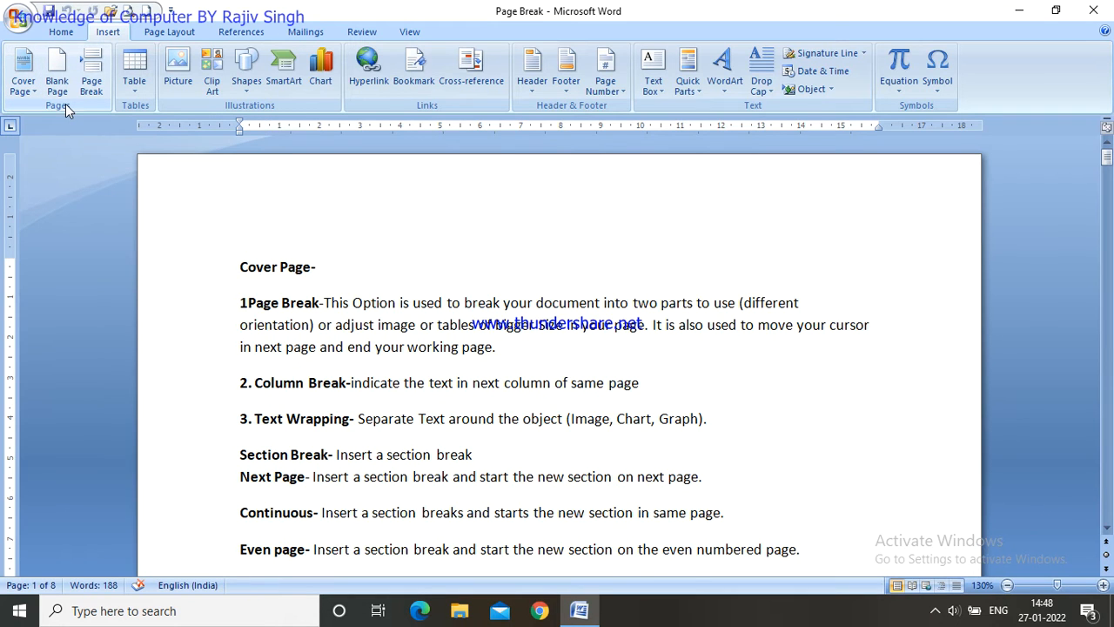
- Write "it is used to Make more attractive" after the "Cover Page-" heading, correcting the misspelled last word
click(331, 265)
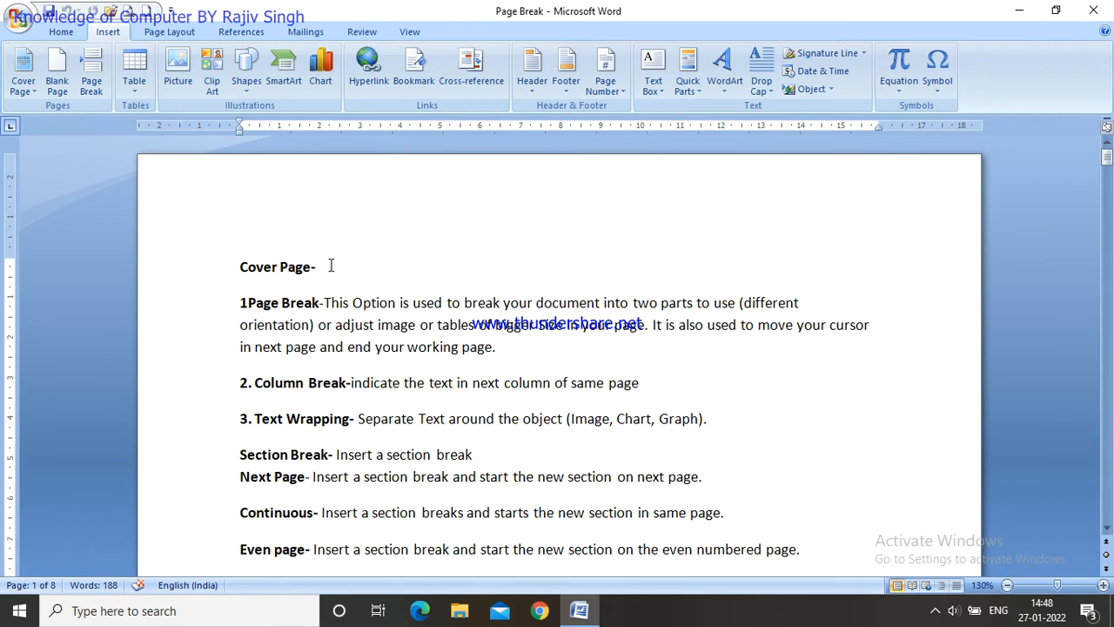
text(it is used to Make )
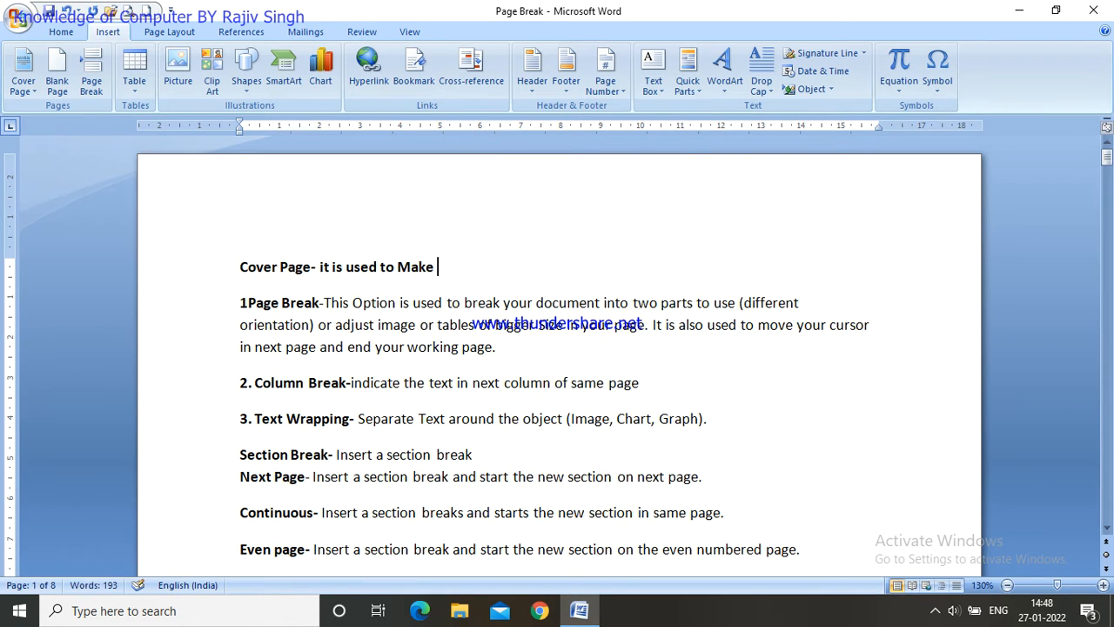
text(more attrectavie)
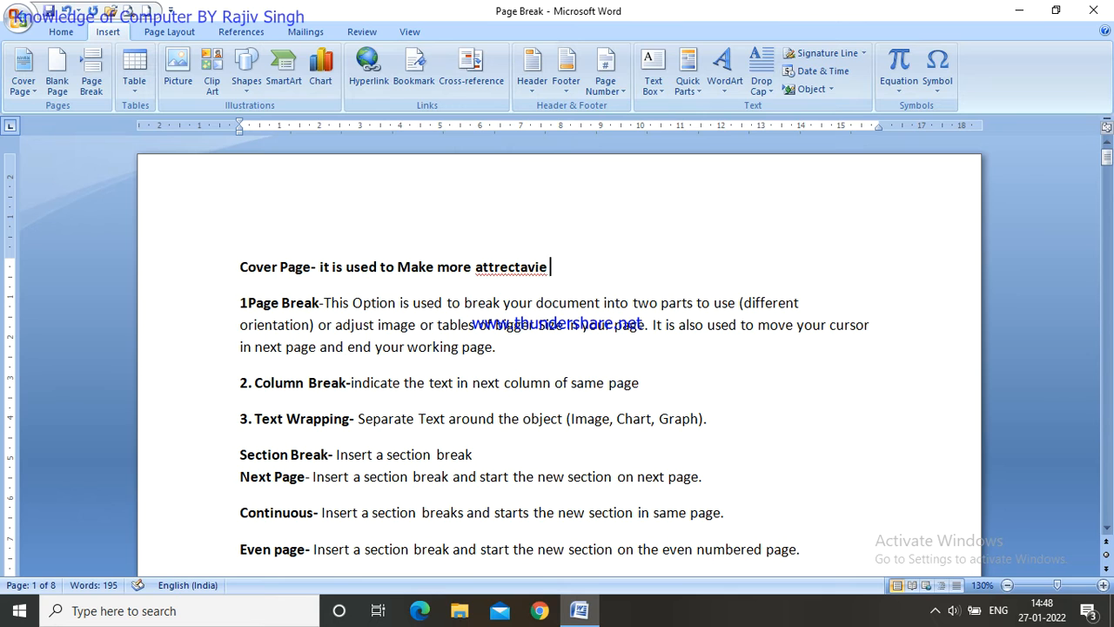
right_click(520, 268)
click(596, 286)
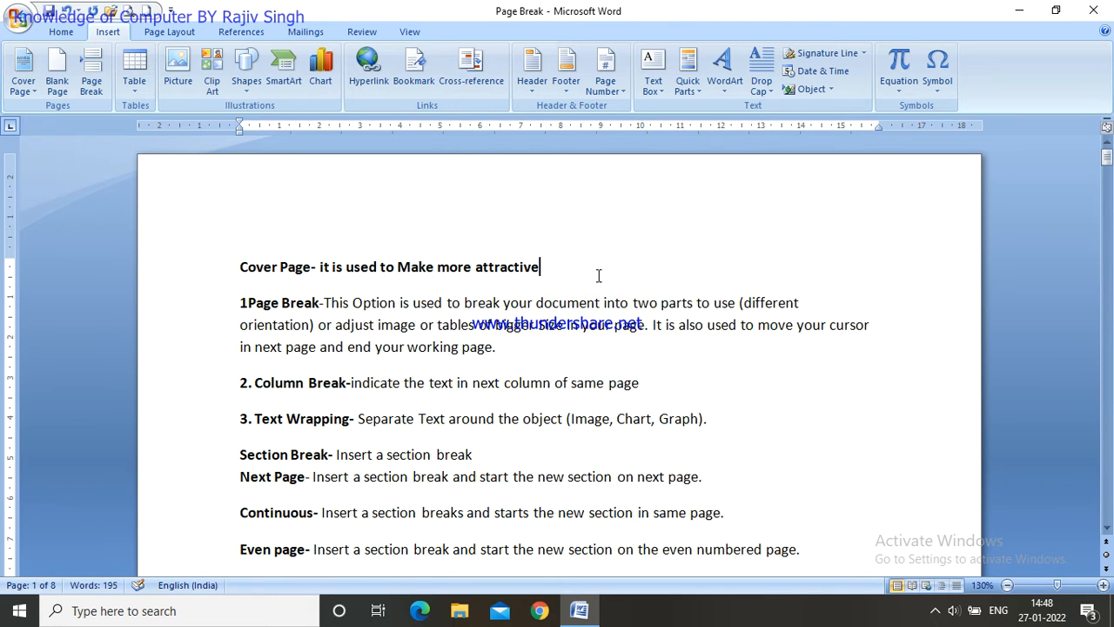
- Extend the Cover Page description with "and informative" and change "Make" to lowercase "make"
text(and informative)
text(repot .)
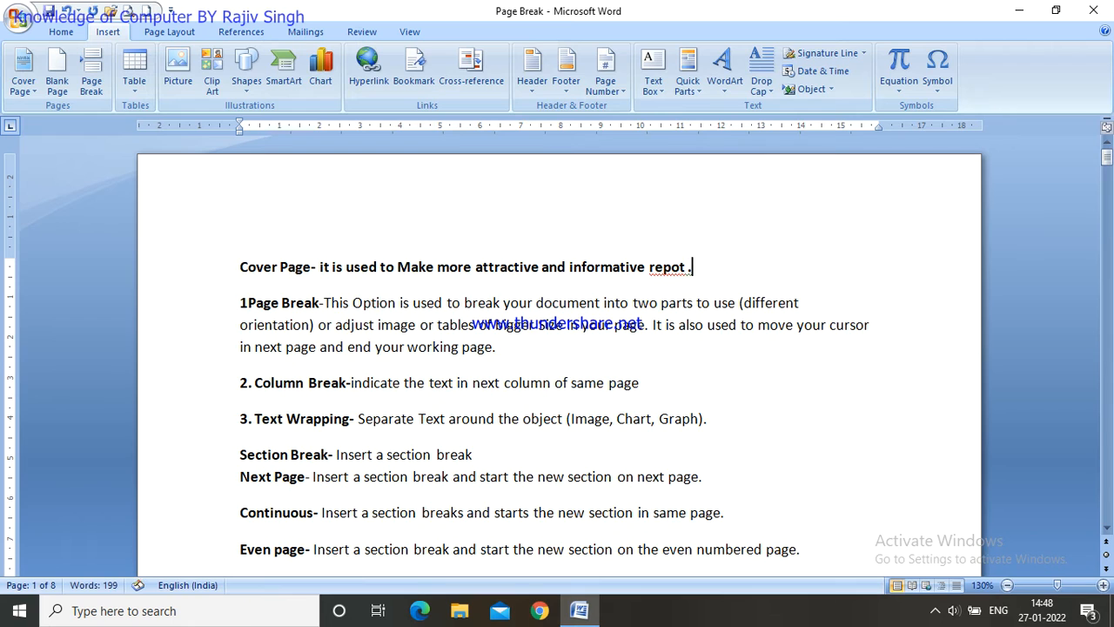
key(BackSpace)
key(BackSpace)
key(BackSpace)
key(BackSpace)
key(BackSpace)
key(BackSpace)
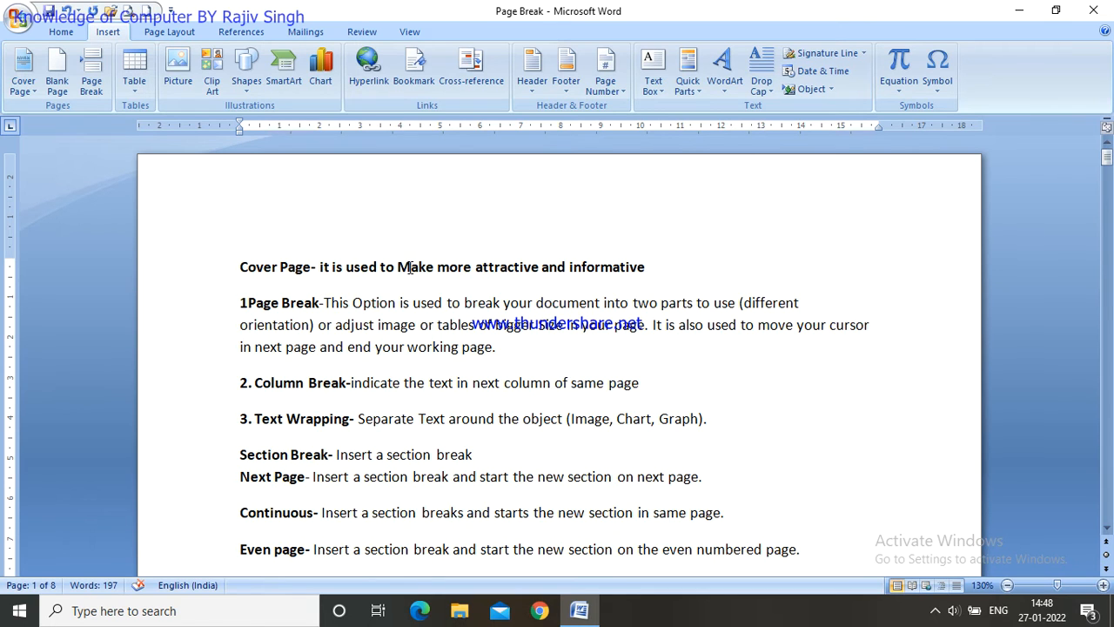
key(BackSpace)
text(m)
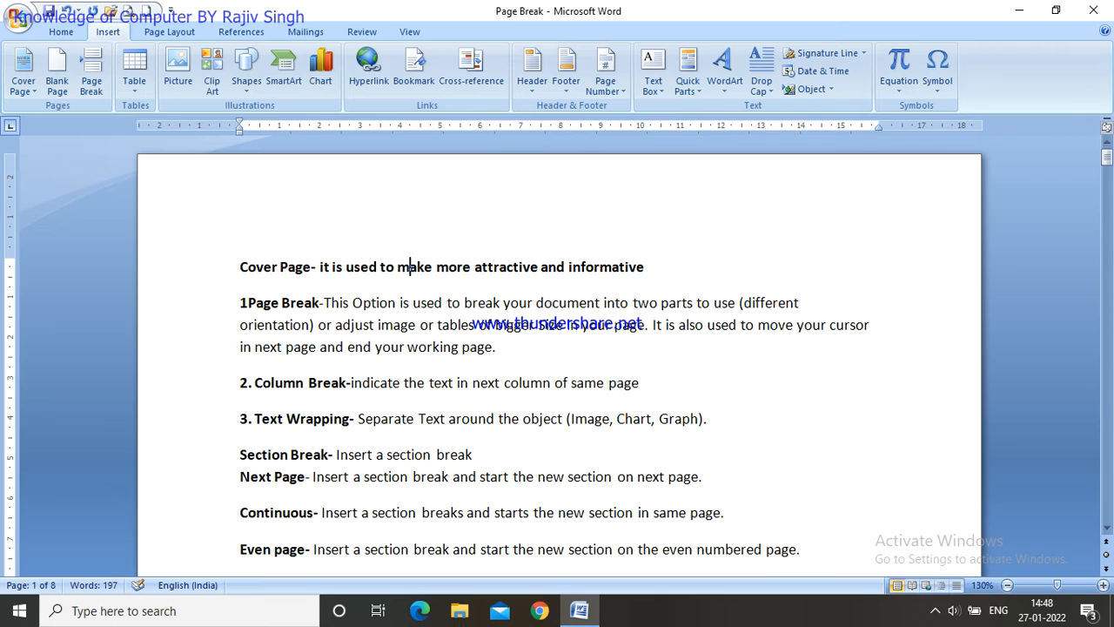
- Remove bold from the description after "Cover Page-" and capitalise its first word as "It"
click(658, 272)
drag(320, 268, 633, 272)
key(ctrl+b)
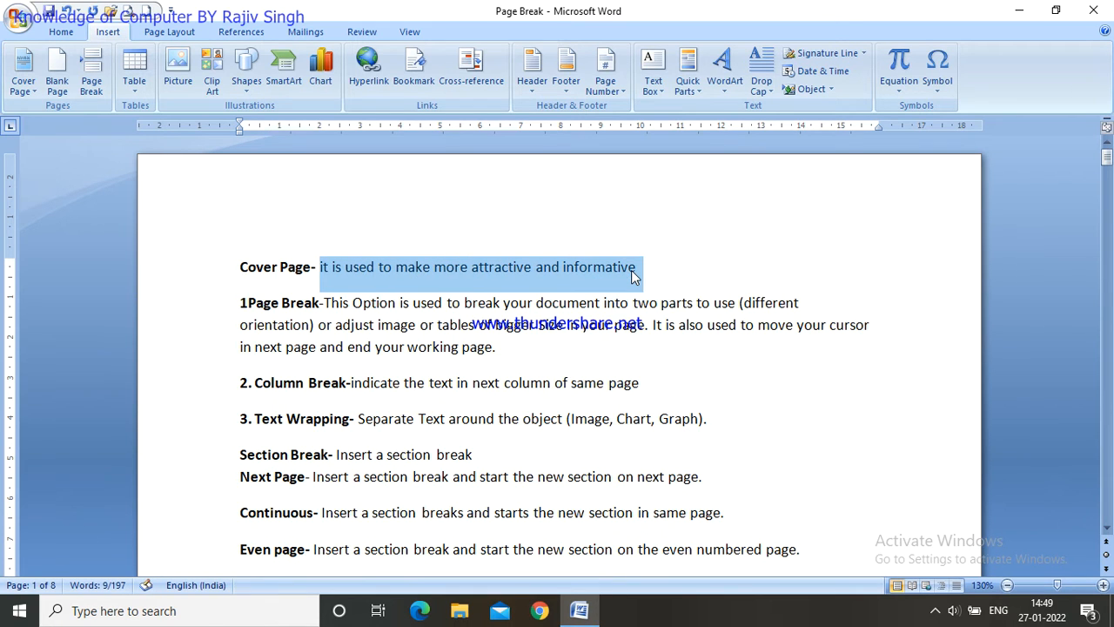
click(662, 262)
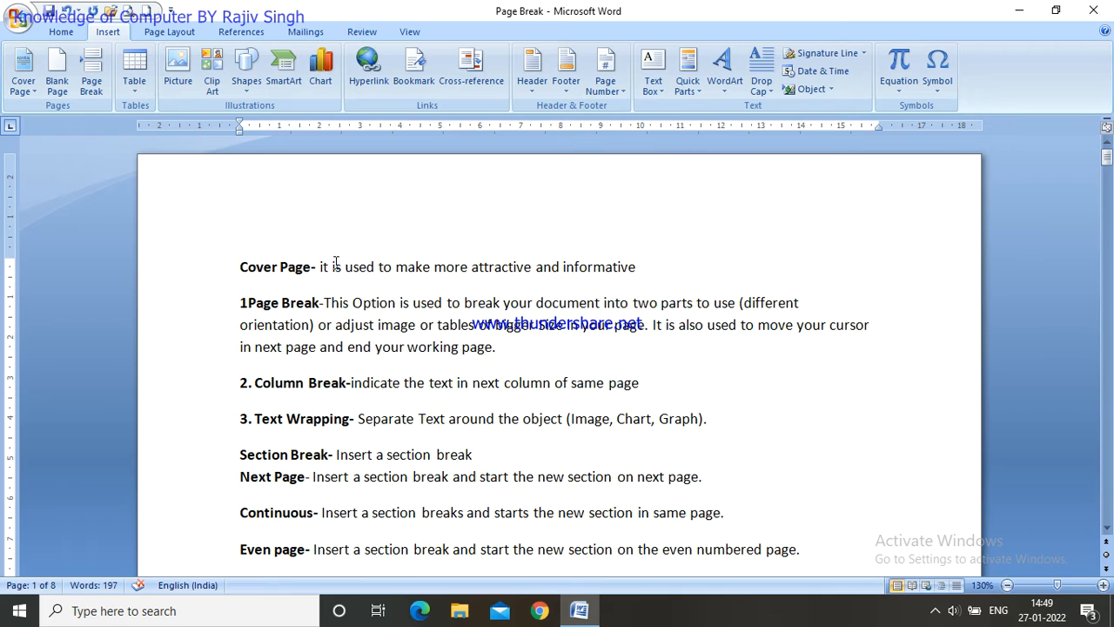
drag(320, 267, 329, 266)
text(I)
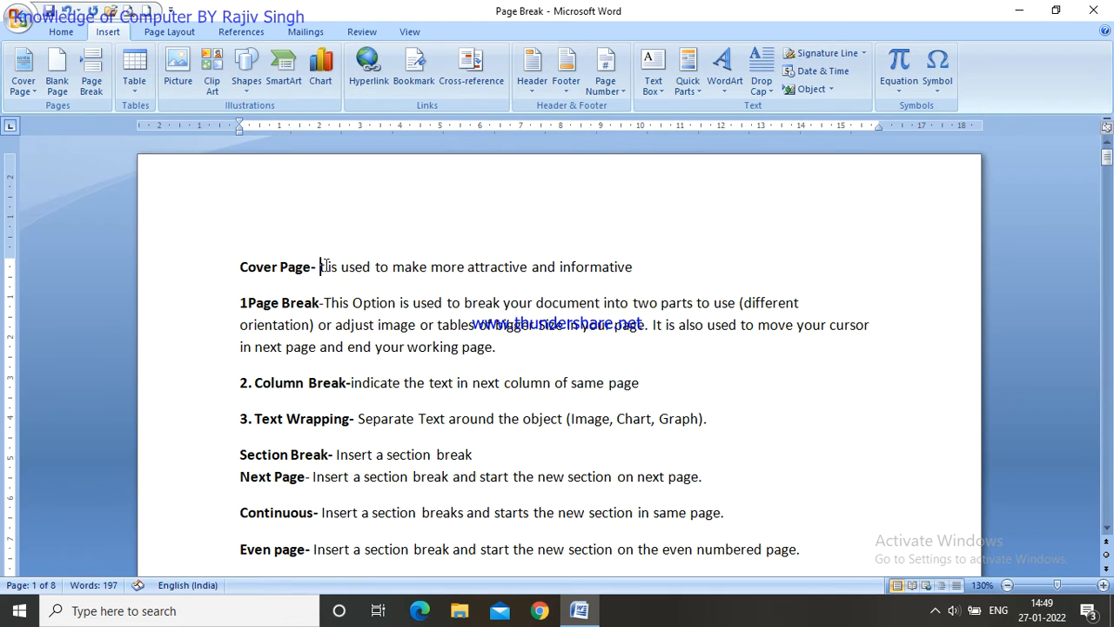
click(648, 263)
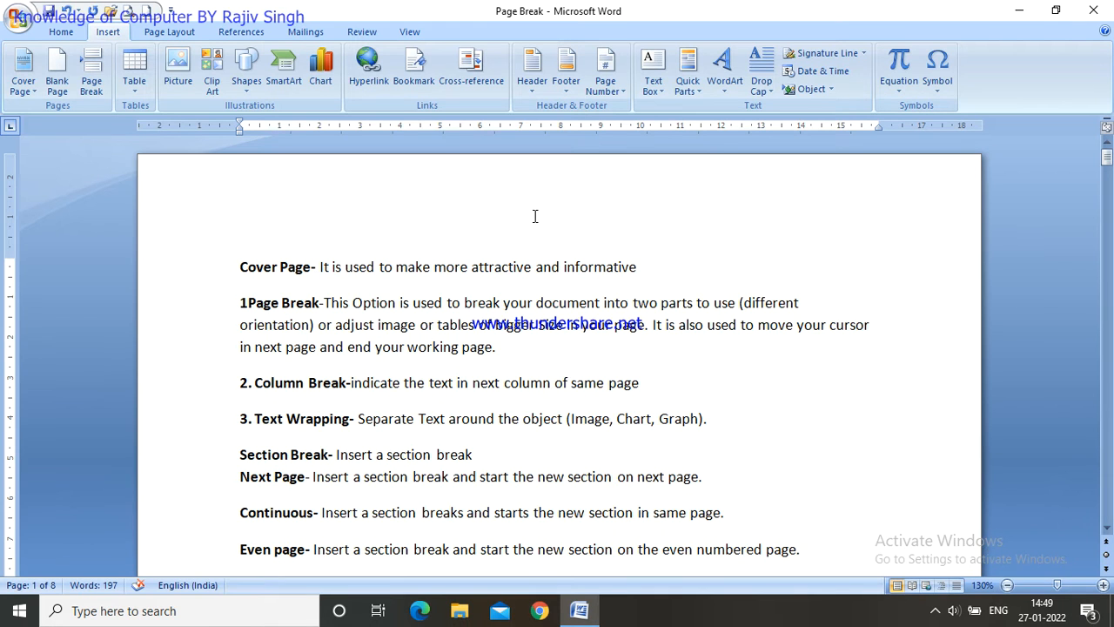
- Browse the built-in cover page designs from the first to the last one
click(24, 85)
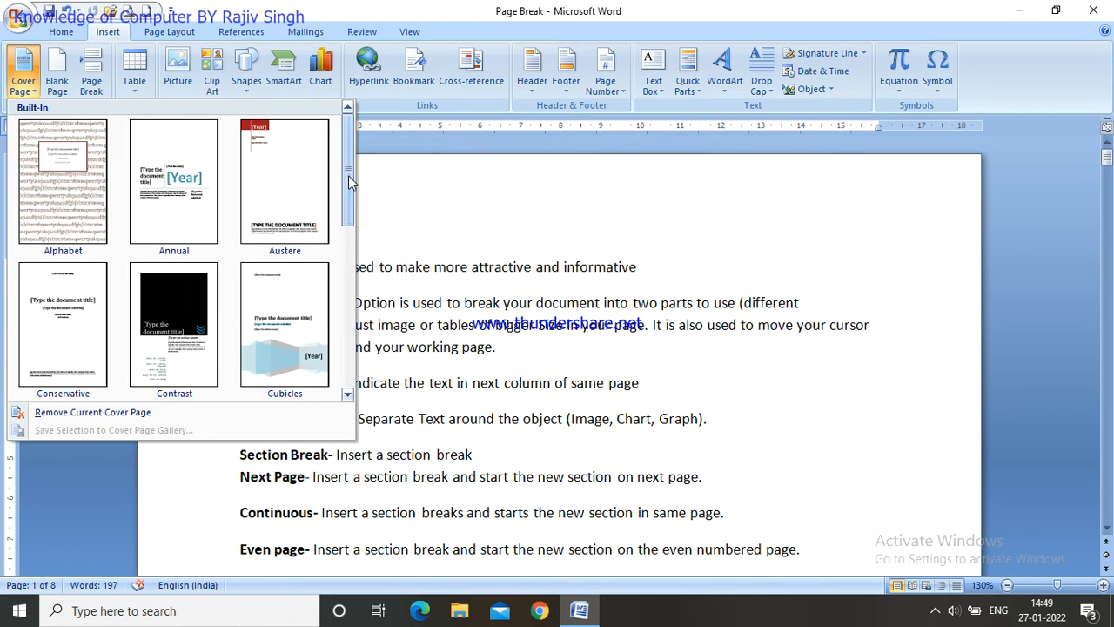
drag(348, 188, 353, 339)
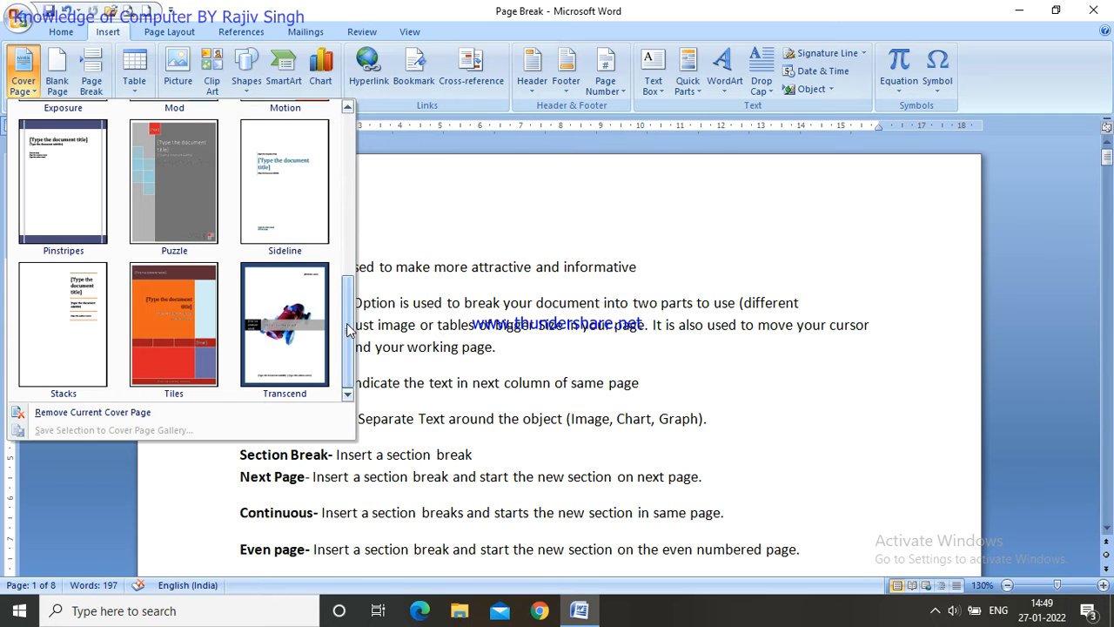
drag(349, 343, 348, 187)
click(348, 110)
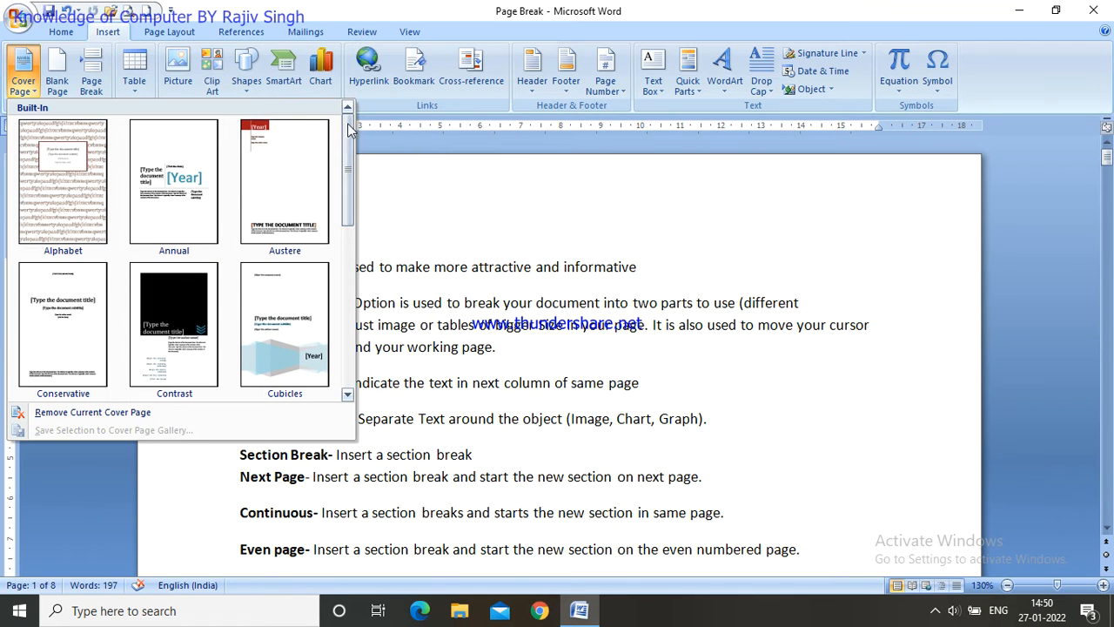
click(1020, 9)
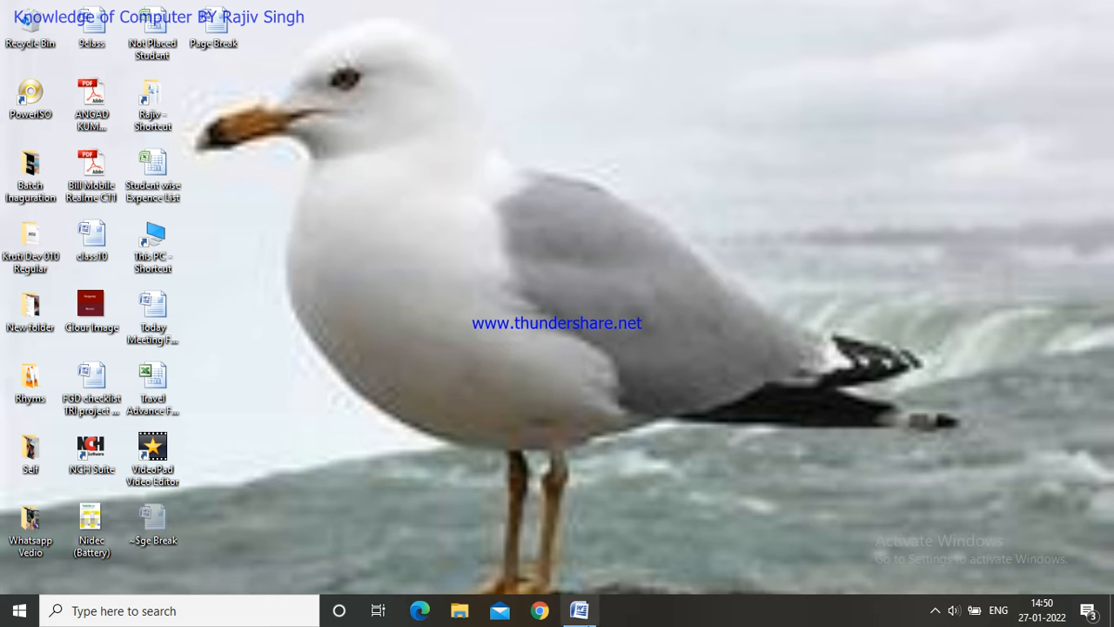
click(579, 610)
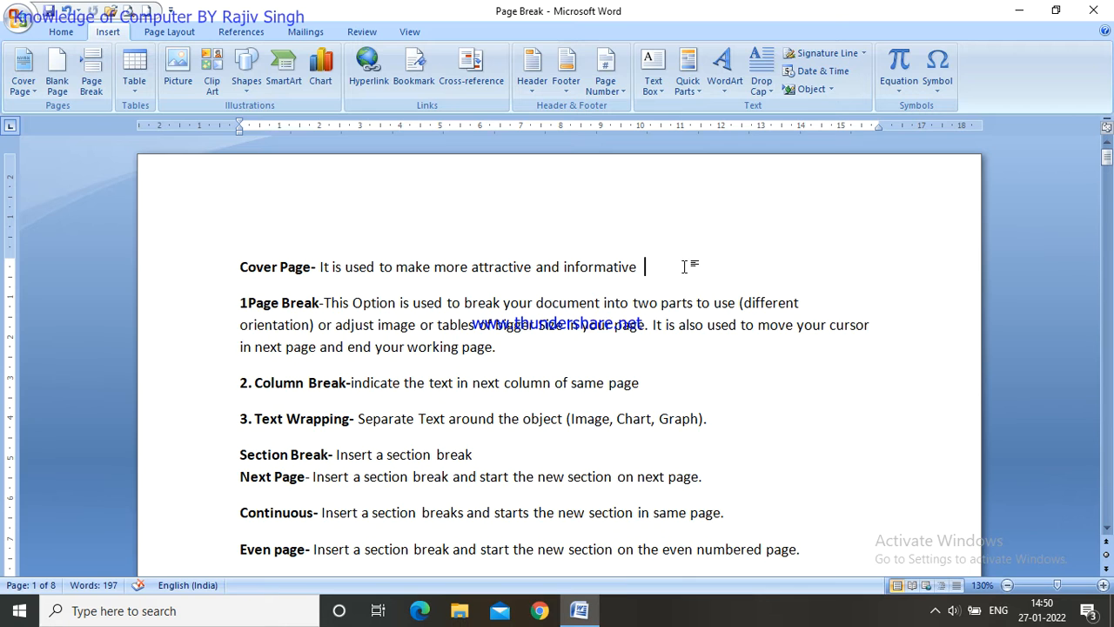
- Add an empty line below the Cover Page description and insert the Motion cover page
key(Return)
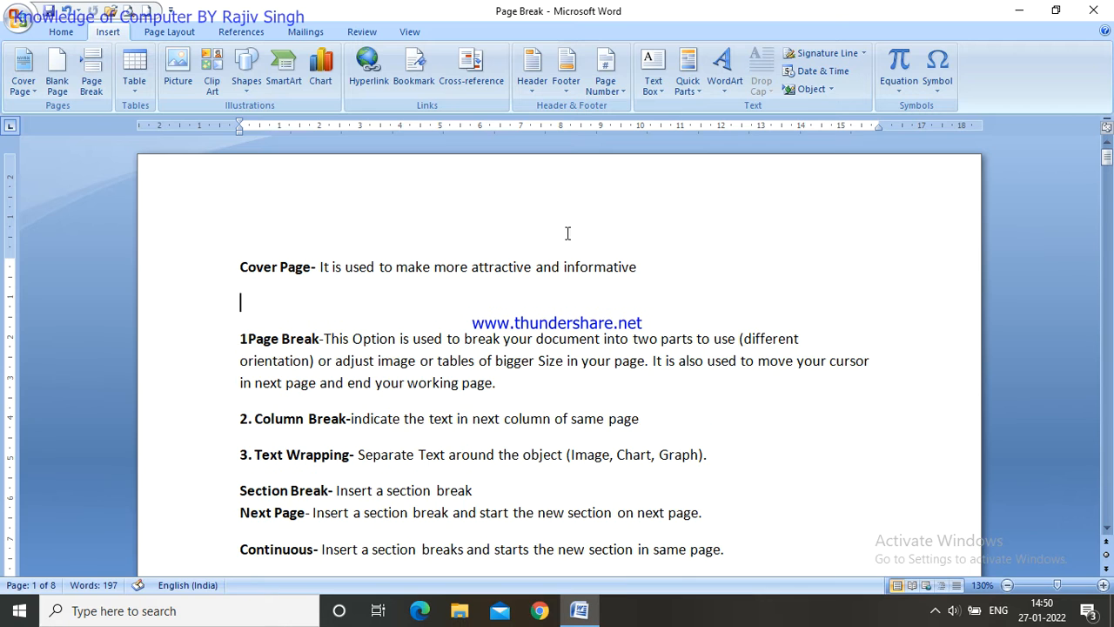
click(31, 95)
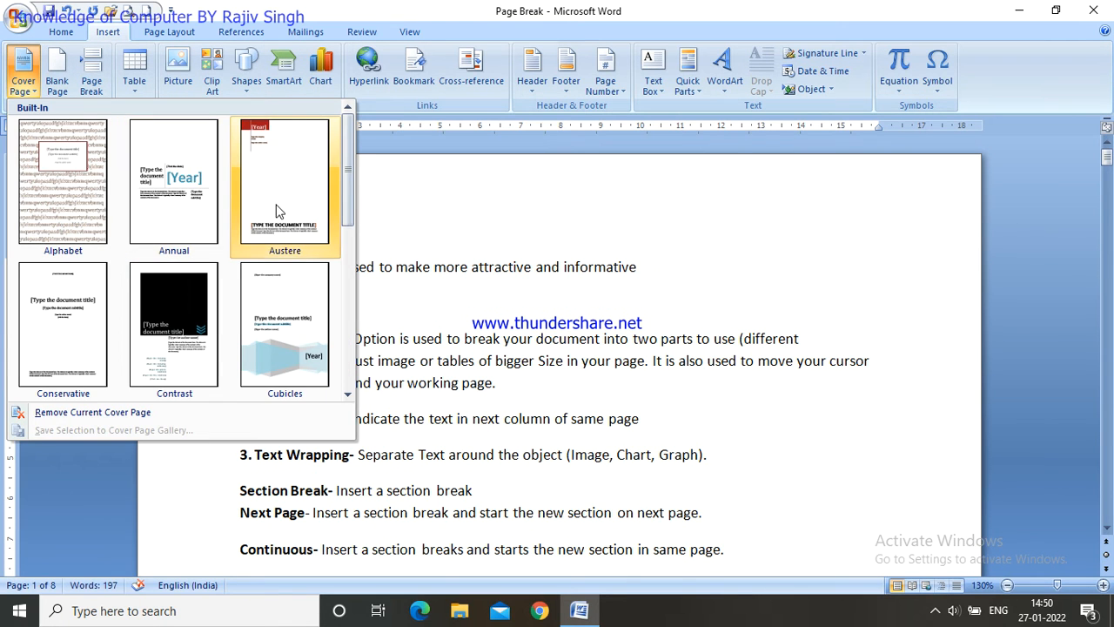
drag(348, 187, 349, 271)
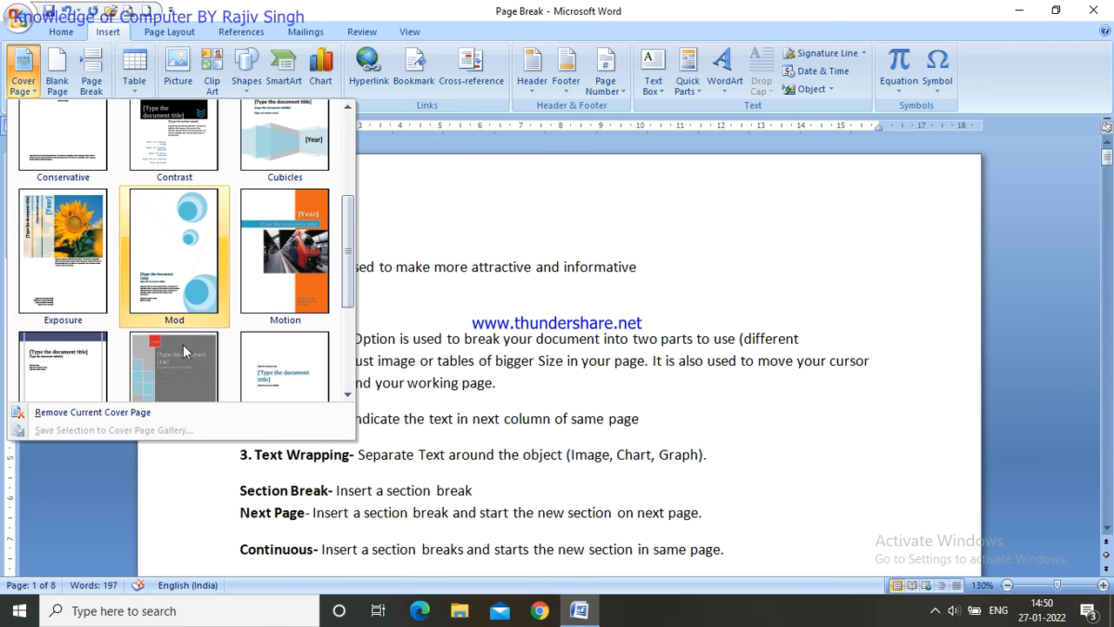
click(319, 280)
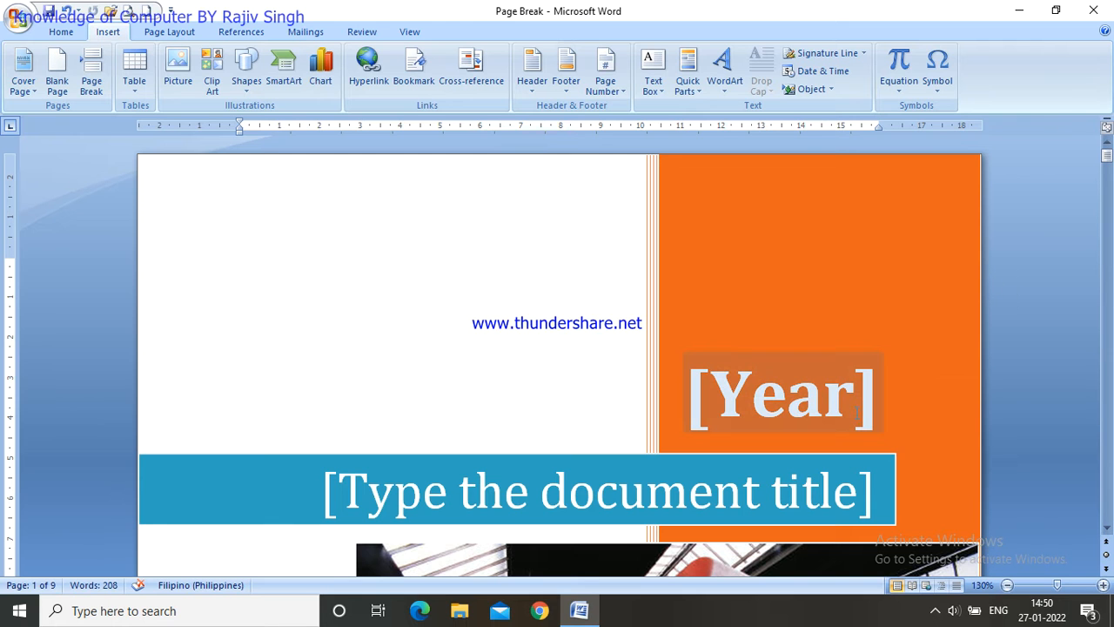
click(564, 489)
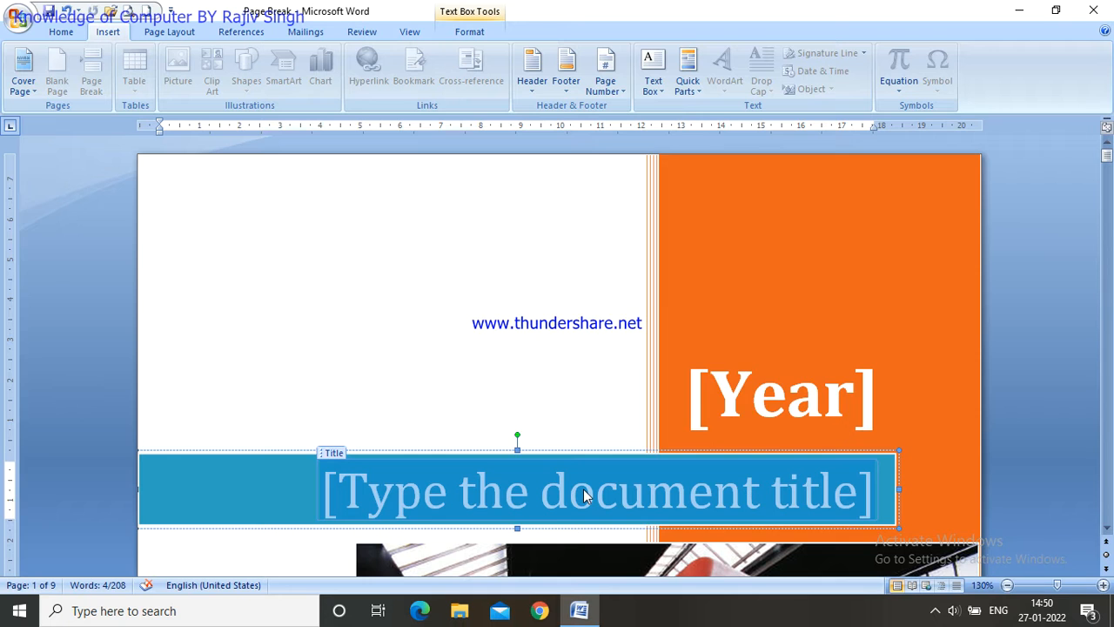
right_click(584, 495)
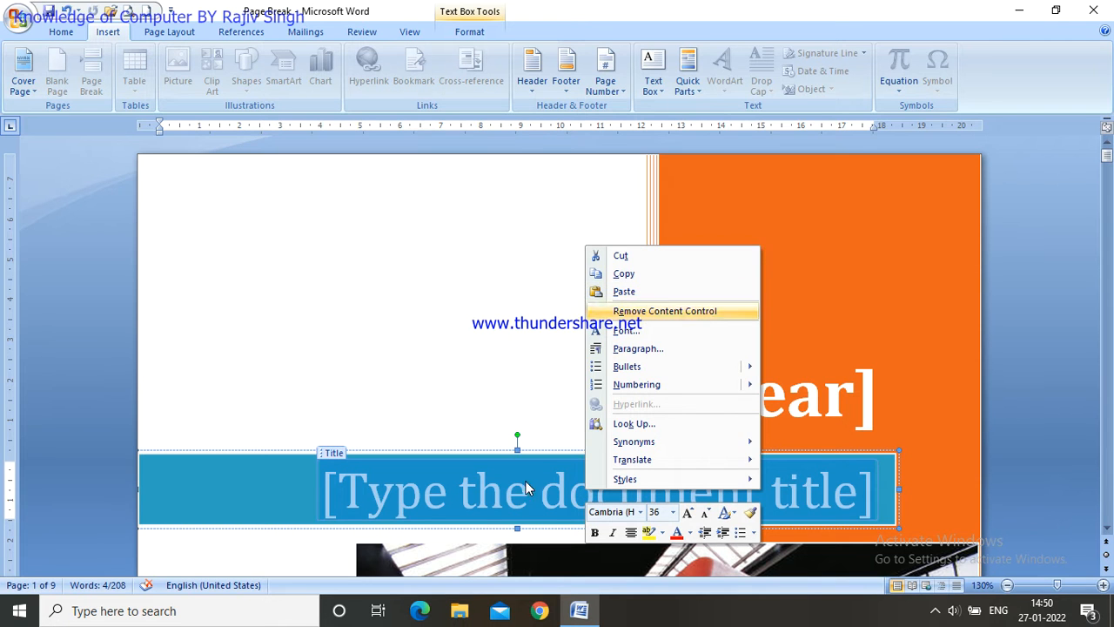
click(470, 483)
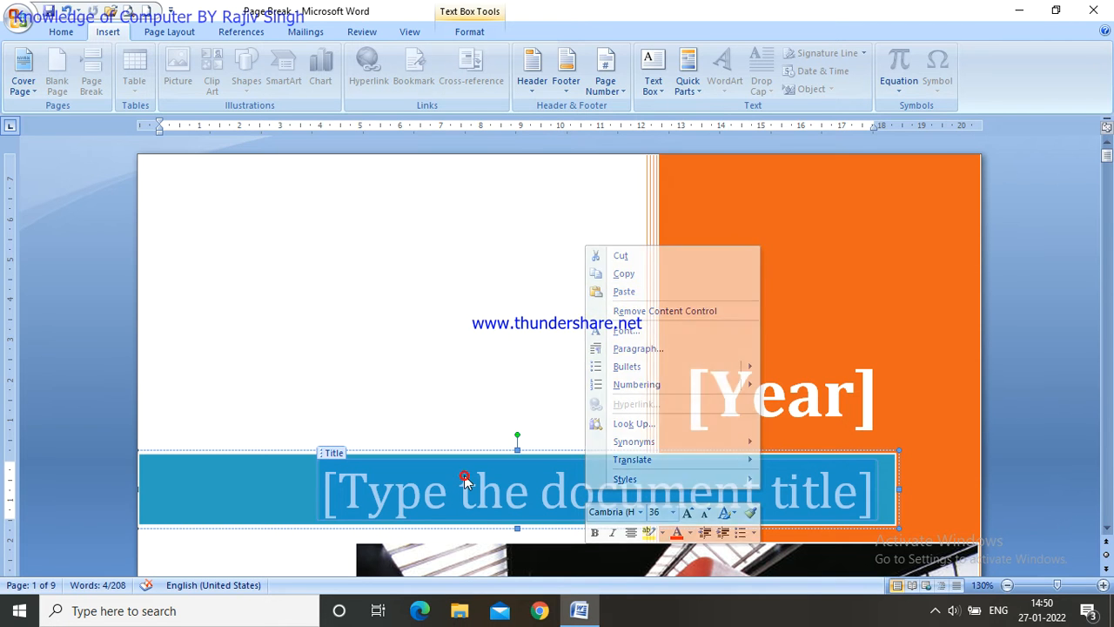
right_click(514, 489)
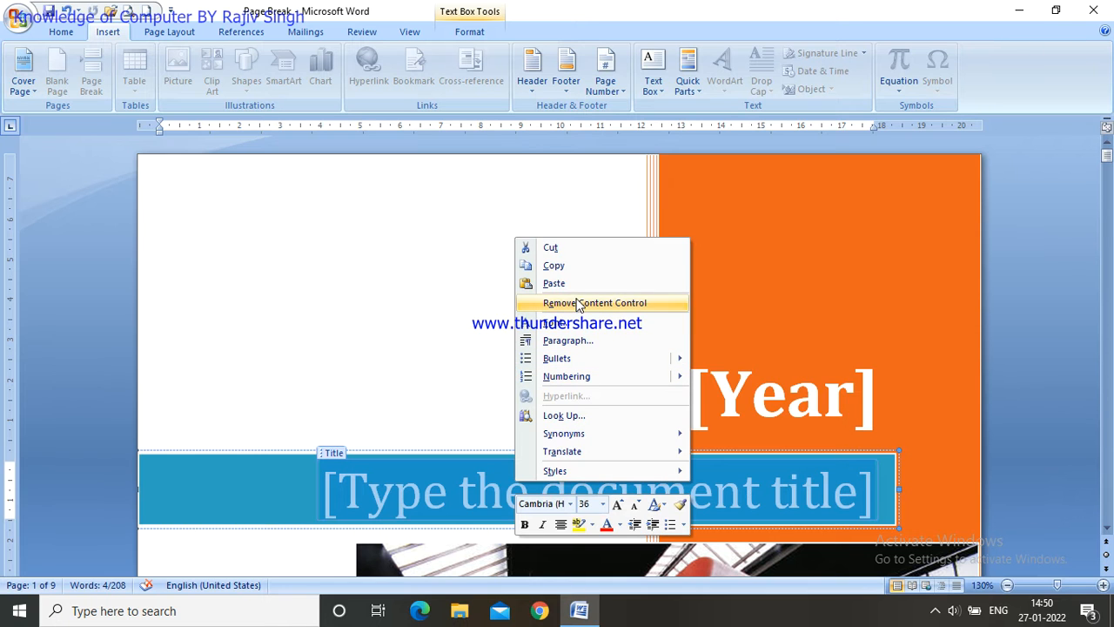
click(561, 248)
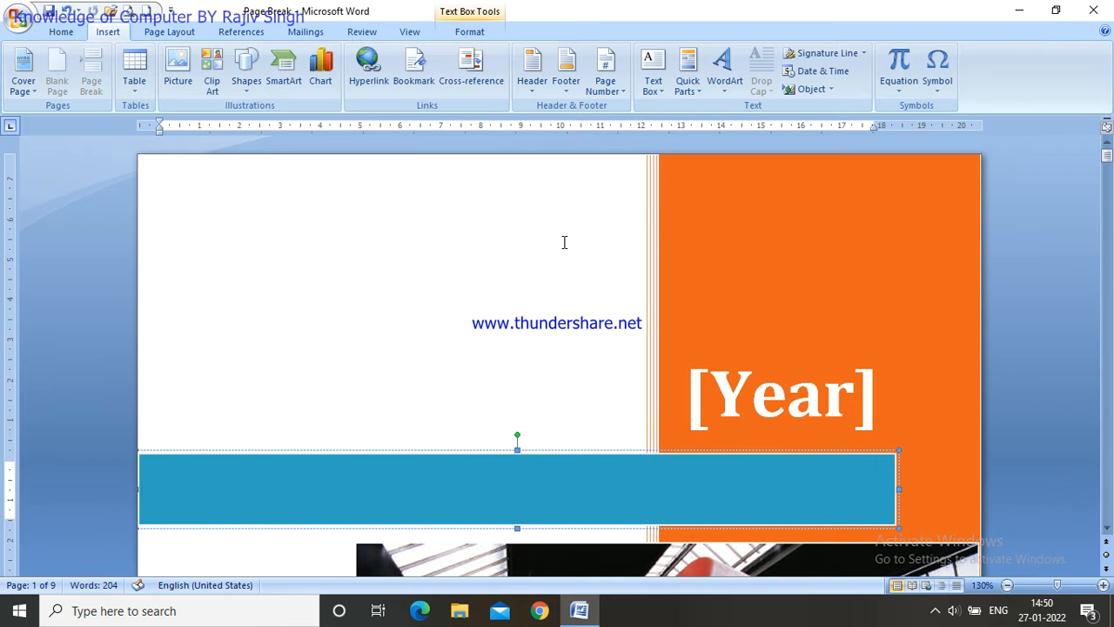
key(ctrl+z)
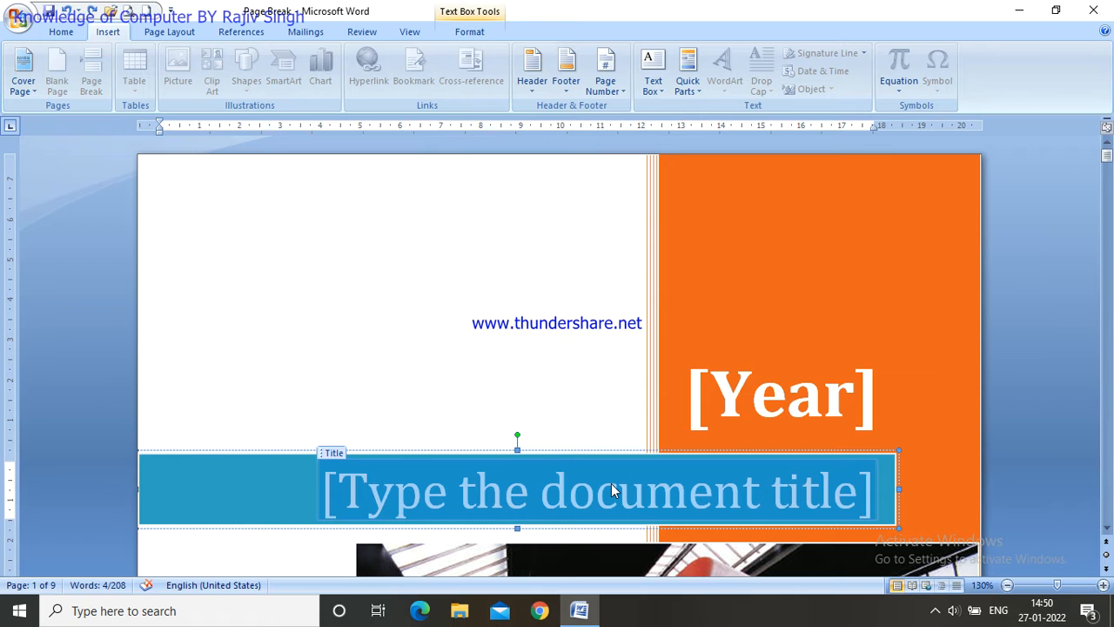
- Replace the cover page's title placeholder with "Knowledge of Computer" and centre it
text(Knp)
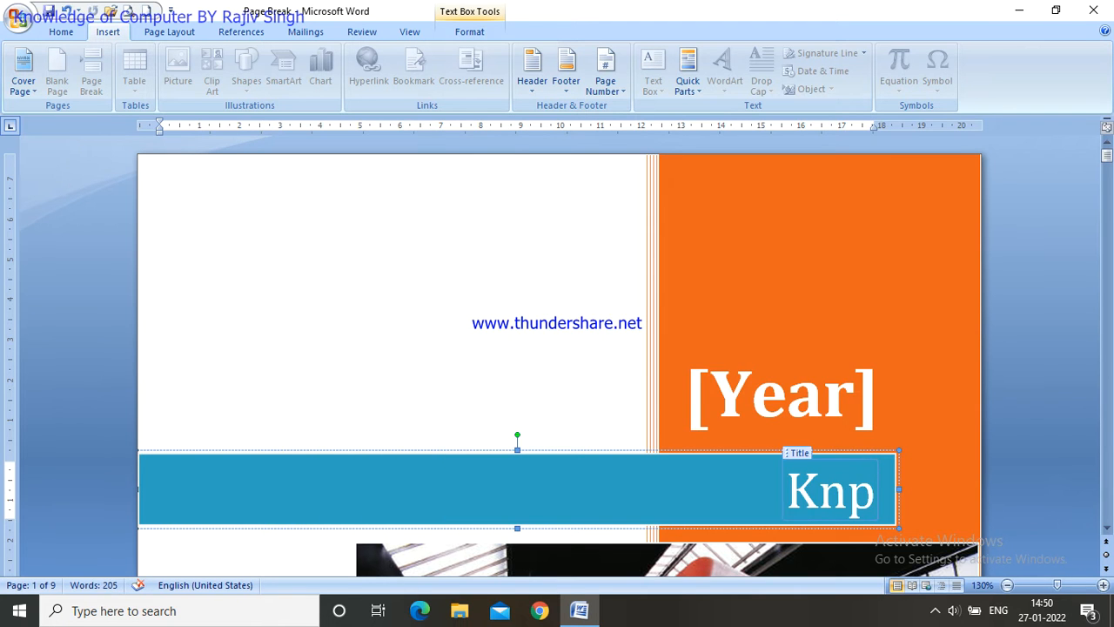
key(BackSpace)
text(owlede)
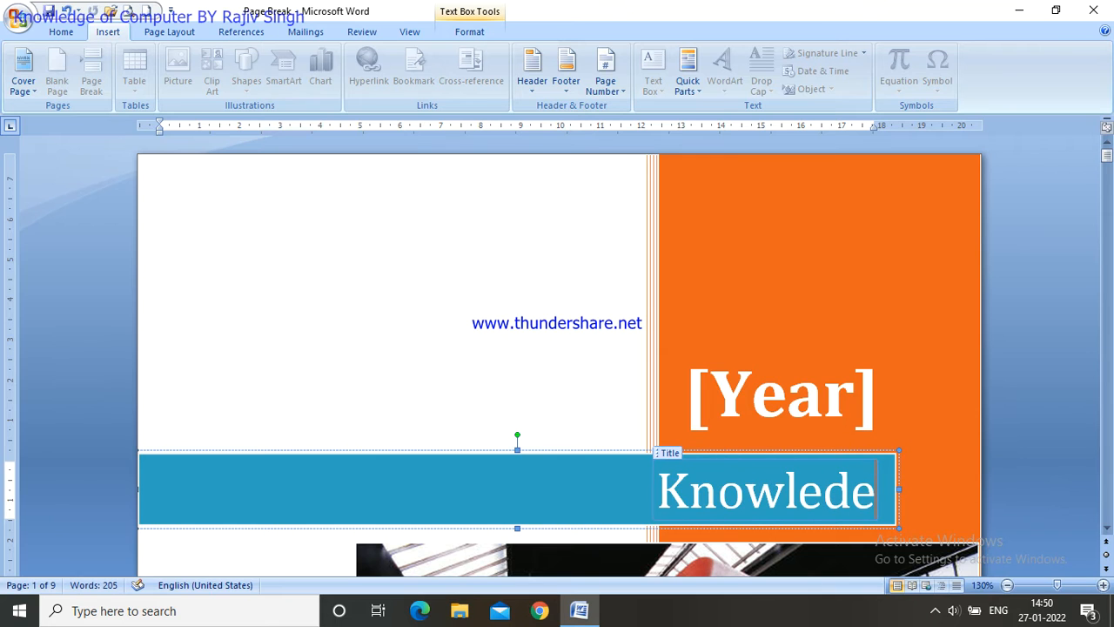
key(BackSpace)
text(ge of )
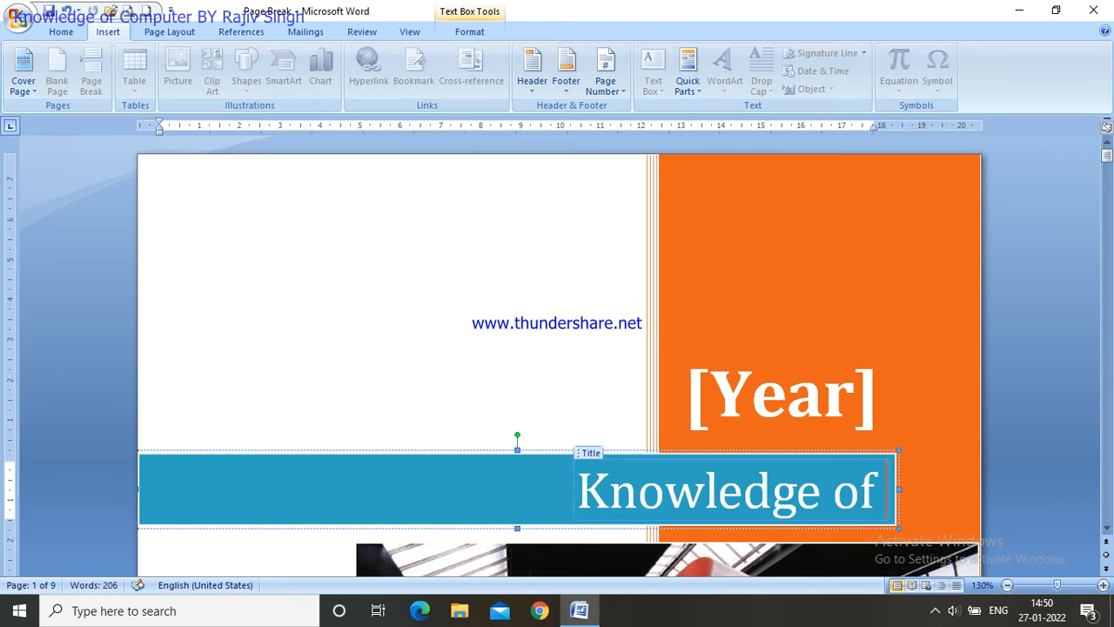
text(Computer)
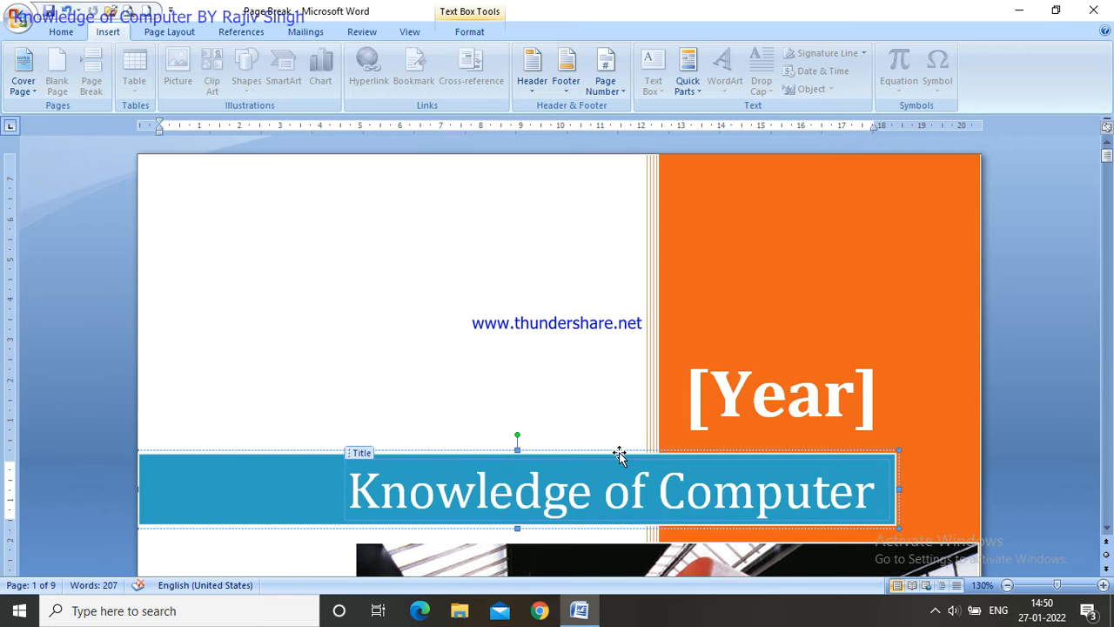
key(ctrl+e)
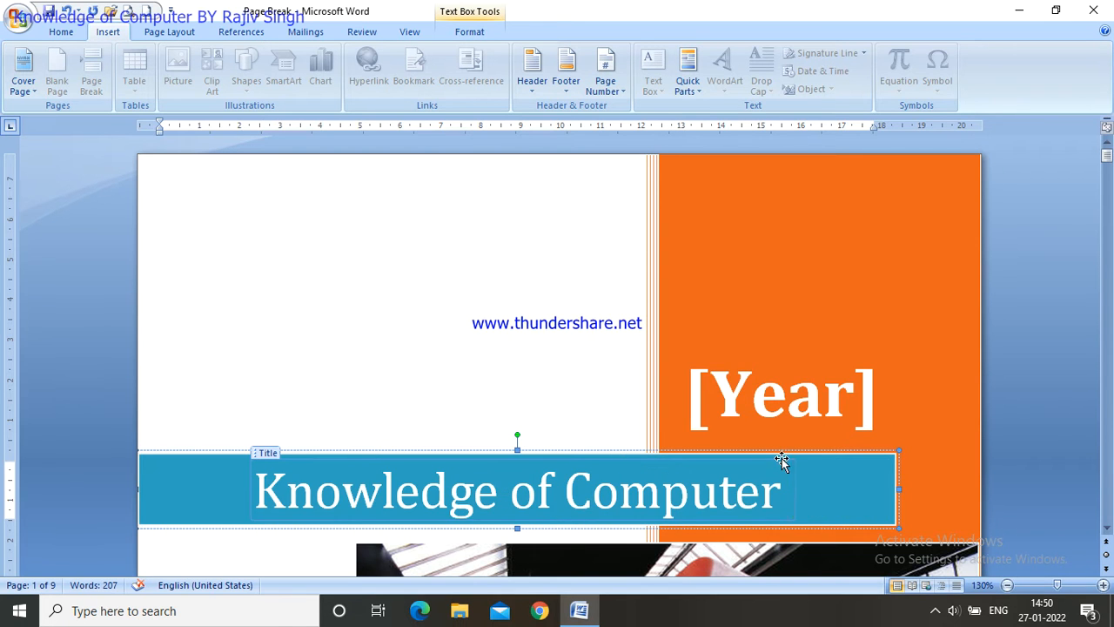
- Replace the cover page's year placeholder with 2020
click(861, 405)
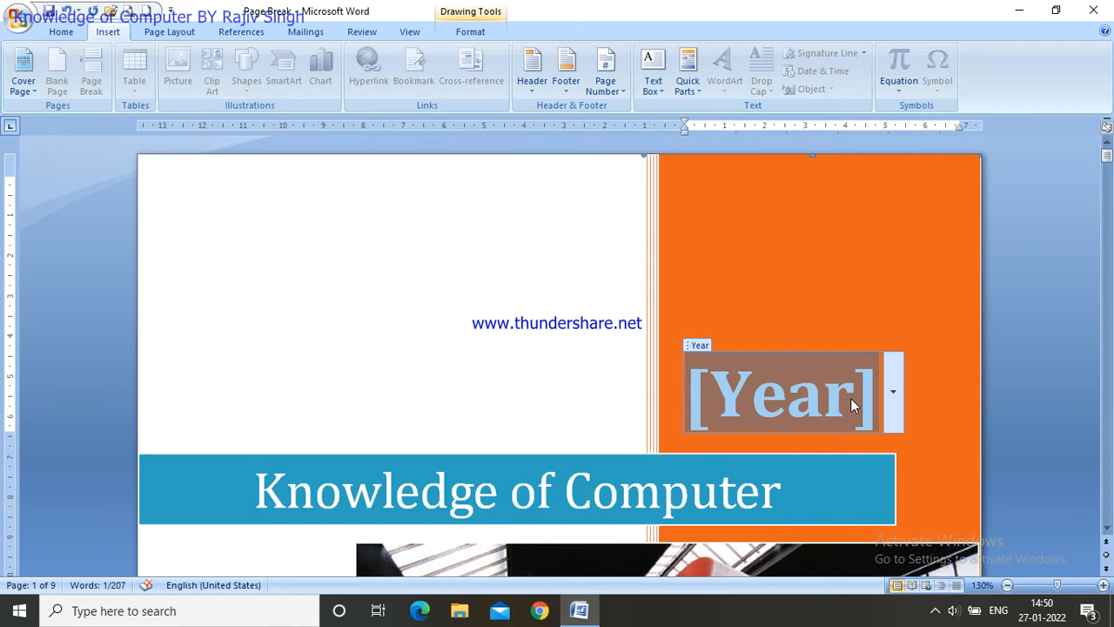
text(2020)
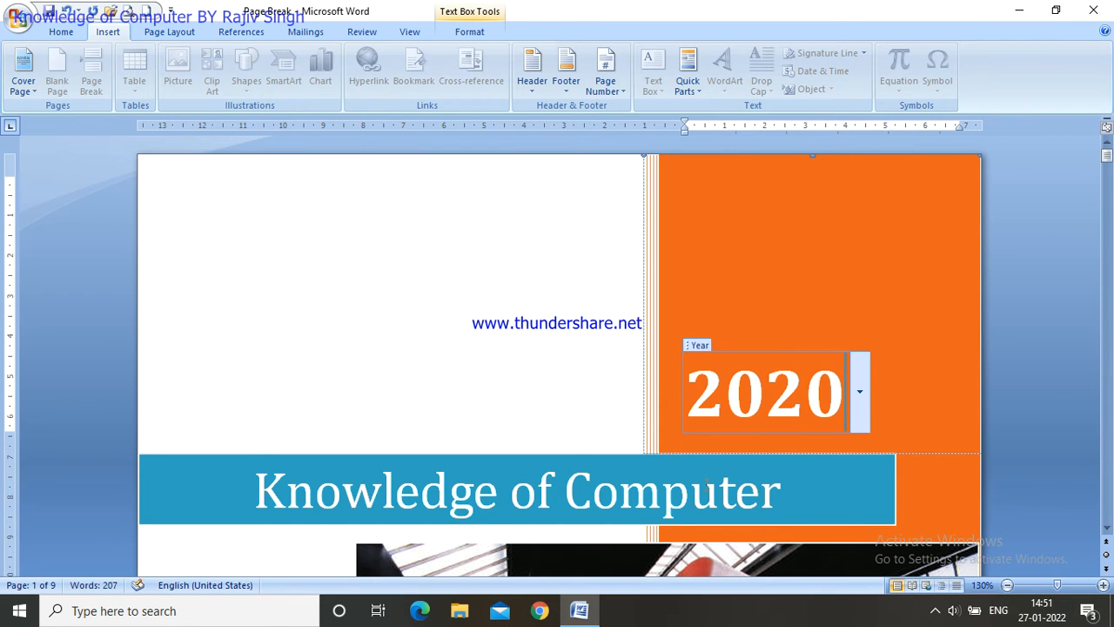
click(895, 484)
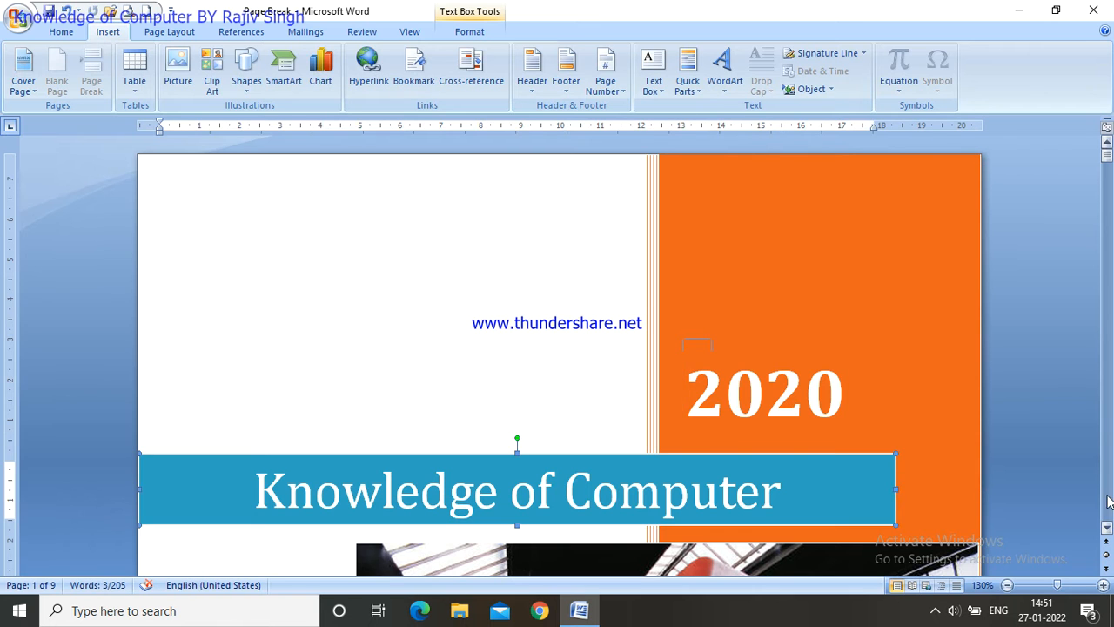
- Set the date below the author's name on the cover page to 27/1/2022
click(1107, 527)
drag(1107, 527, 1105, 526)
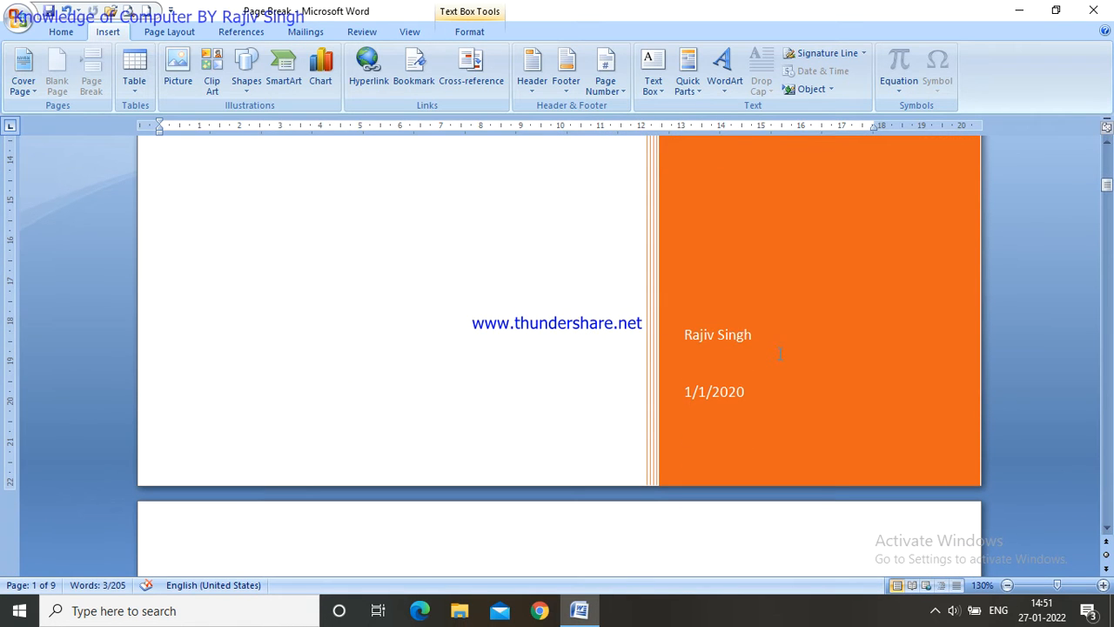
click(761, 334)
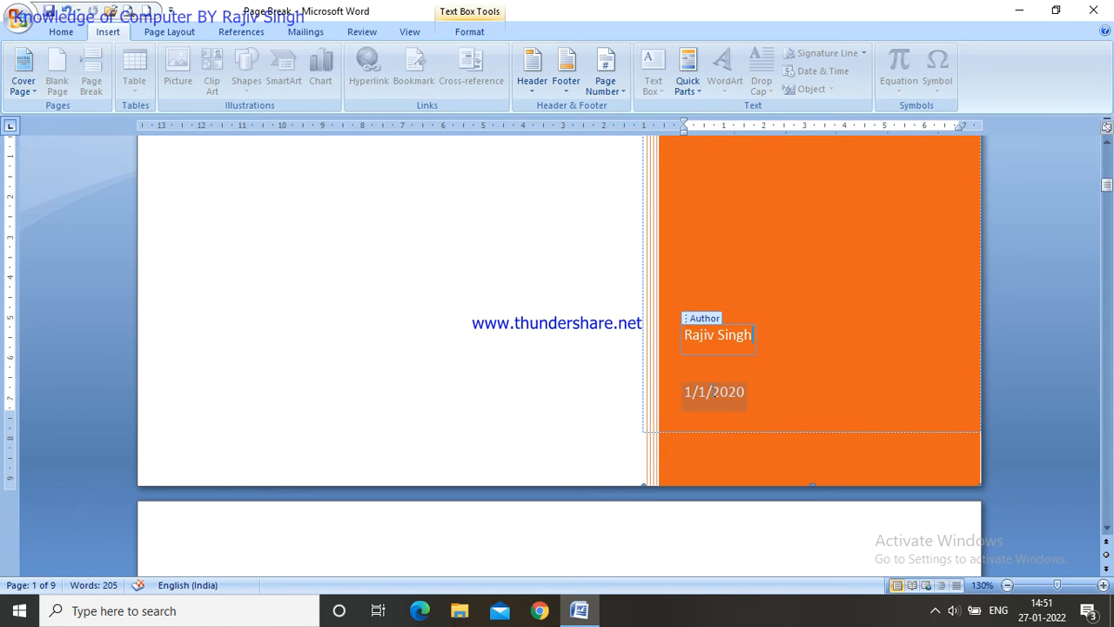
click(709, 392)
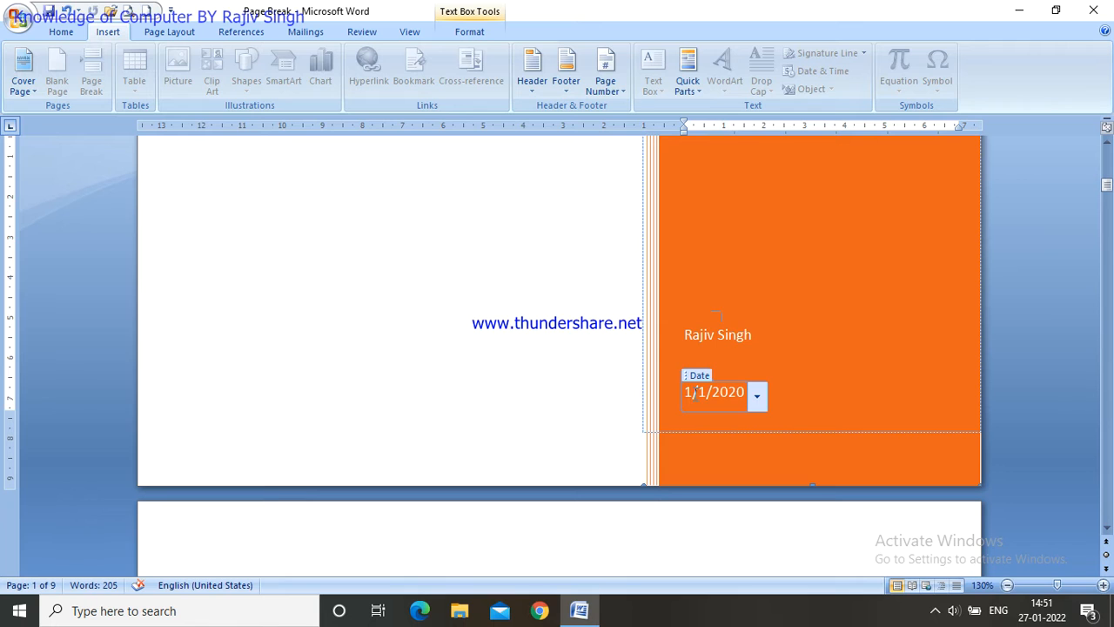
click(693, 392)
key(BackSpace)
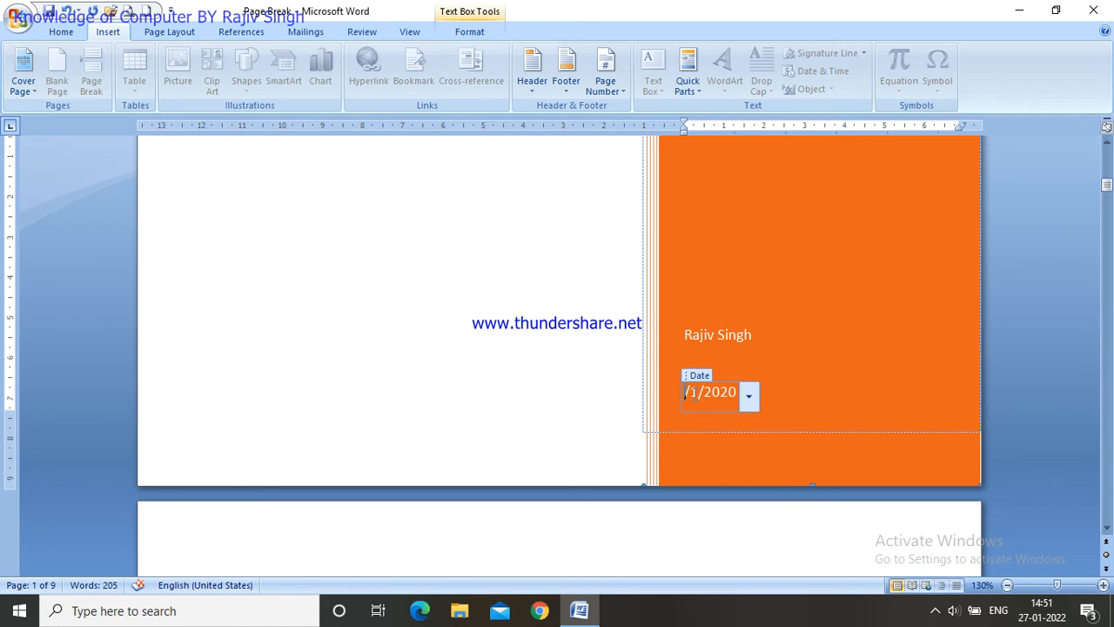
text(22)
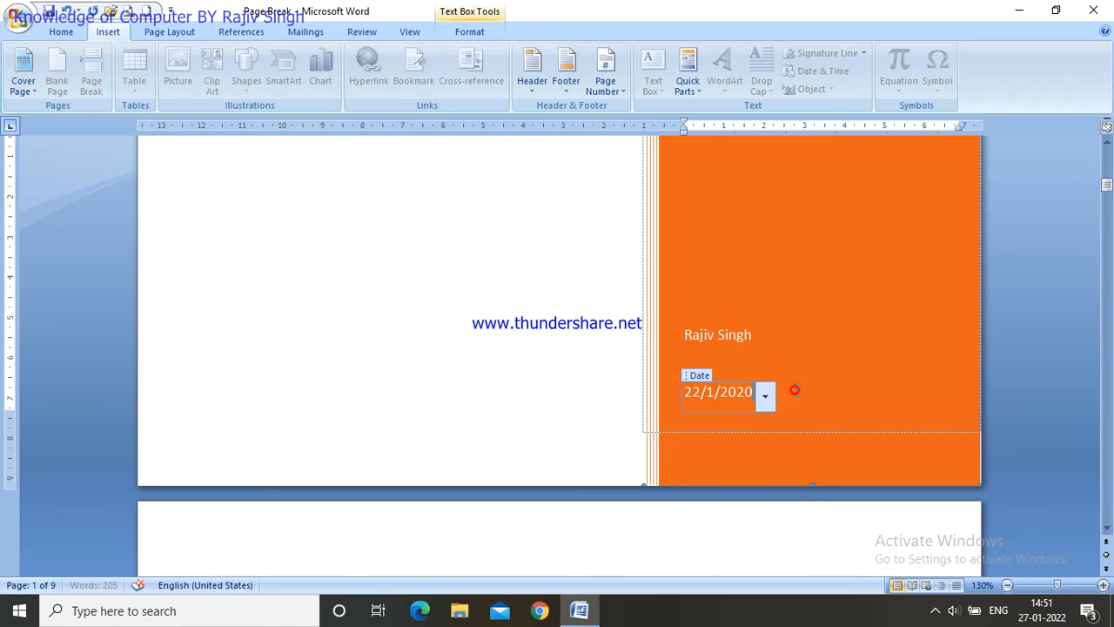
key(BackSpace)
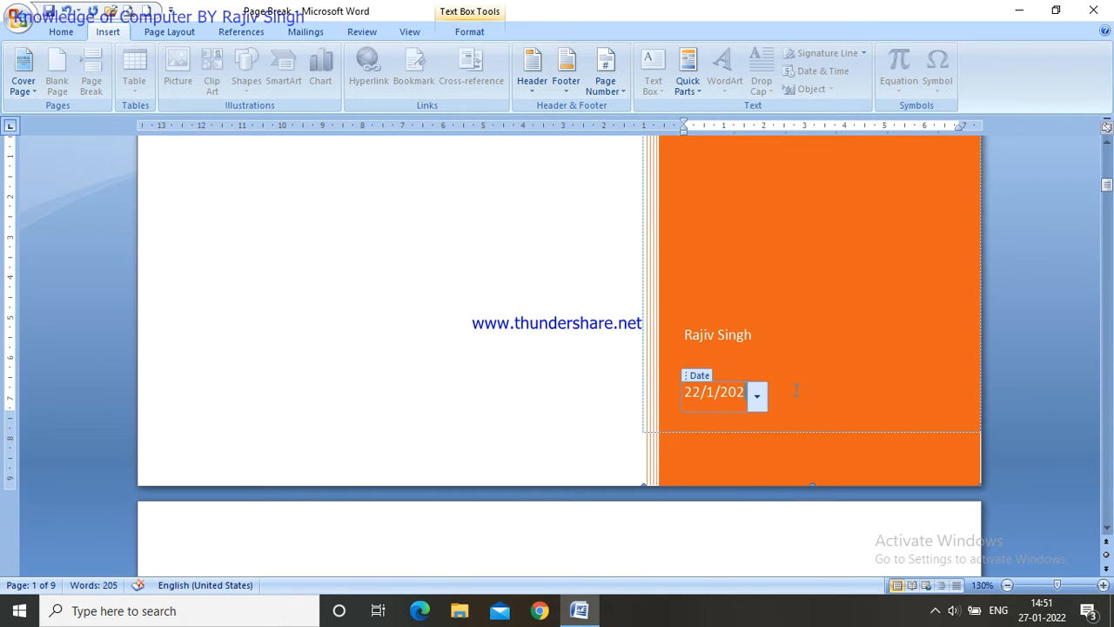
text(2)
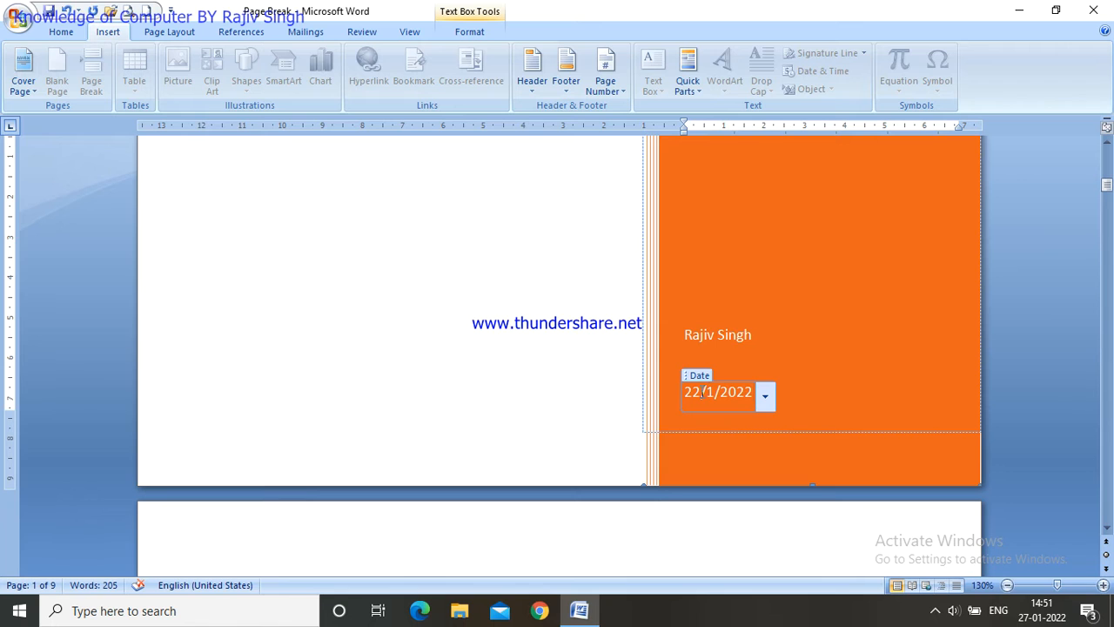
click(702, 392)
key(BackSpace)
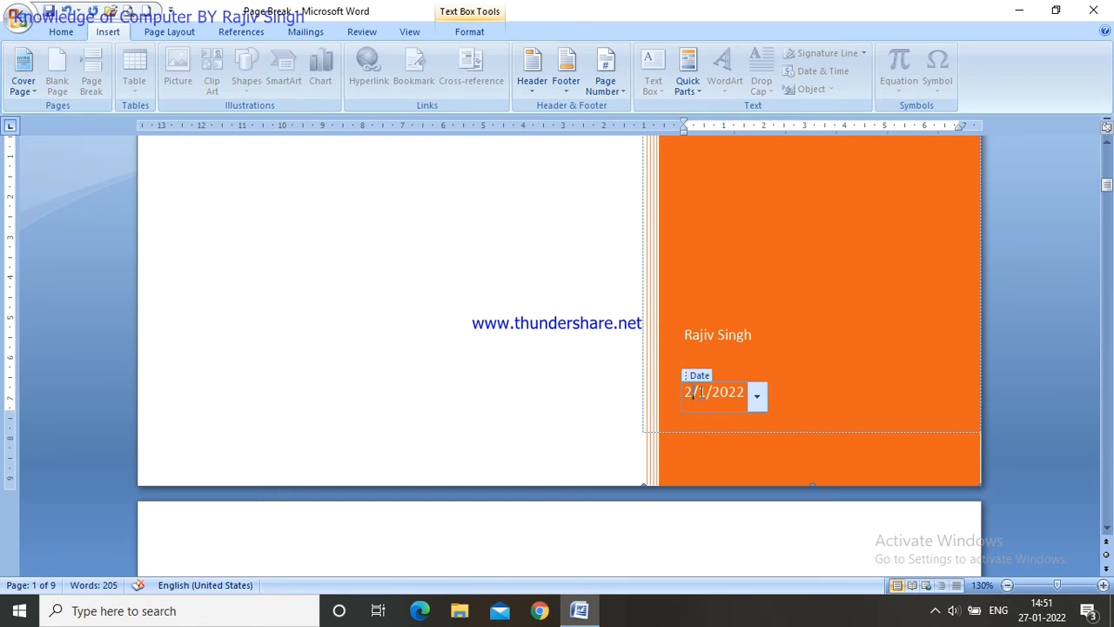
text(7)
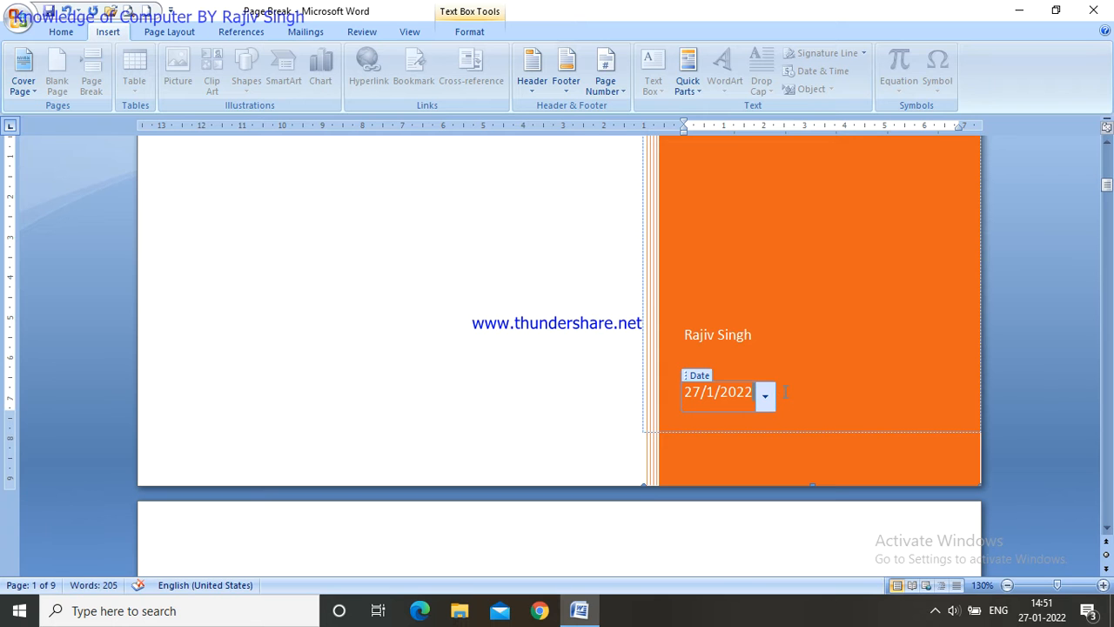
click(853, 334)
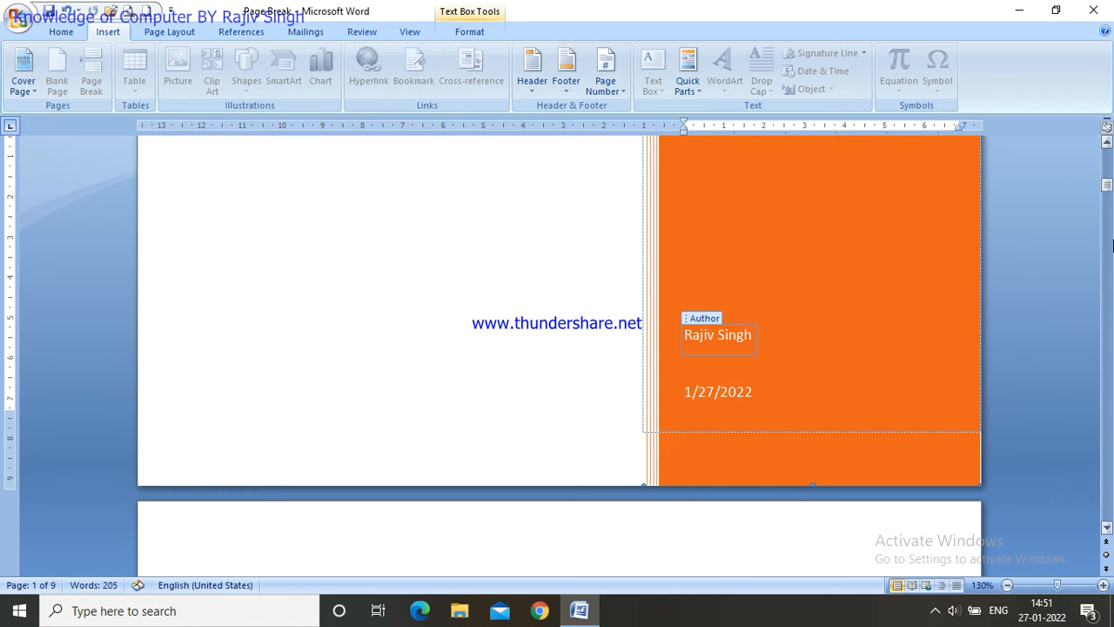
- Change the cover page's train picture to the image Windows_7_SP1_screenshot from the Pictures folder
click(1108, 186)
mouse_move(1108, 187)
mouse_down()
mouse_move(1109, 157)
mouse_move(1109, 168)
mouse_up()
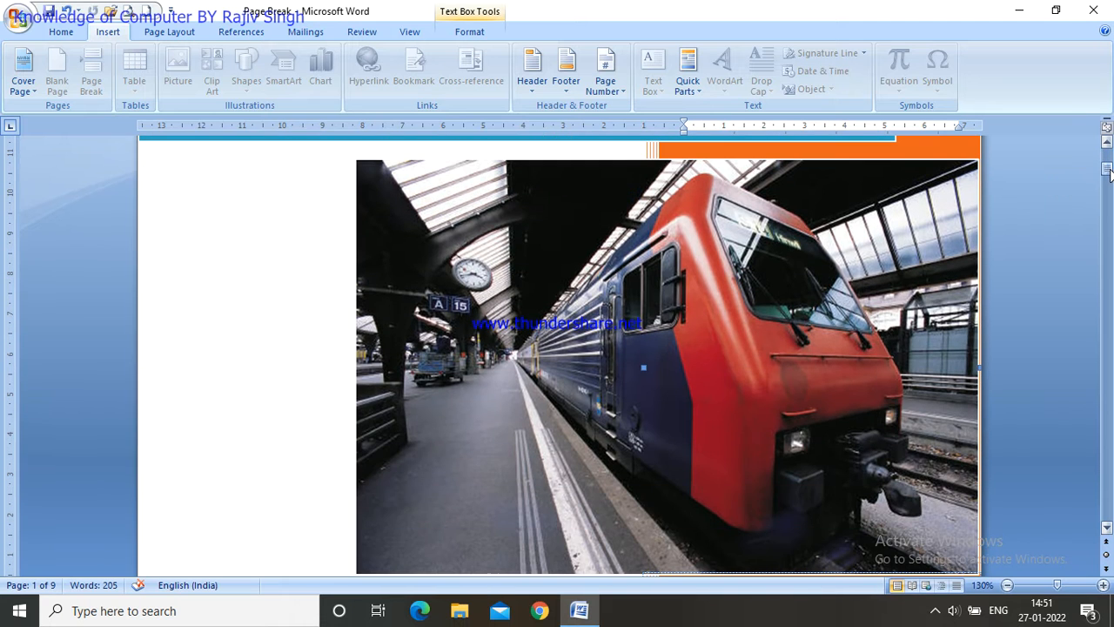
click(467, 290)
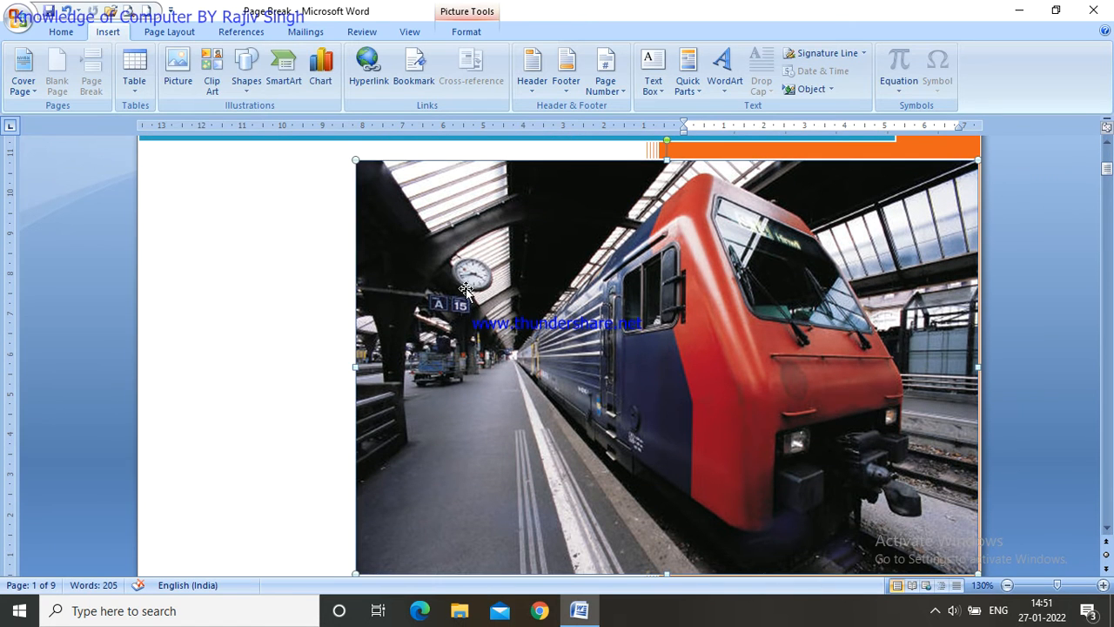
right_click(466, 290)
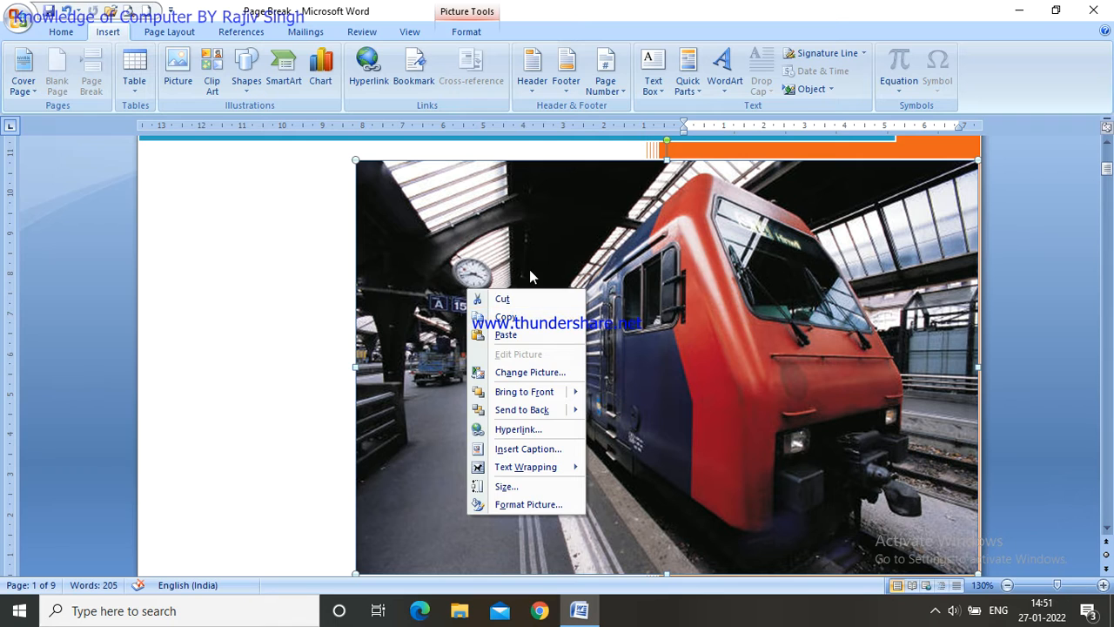
click(514, 252)
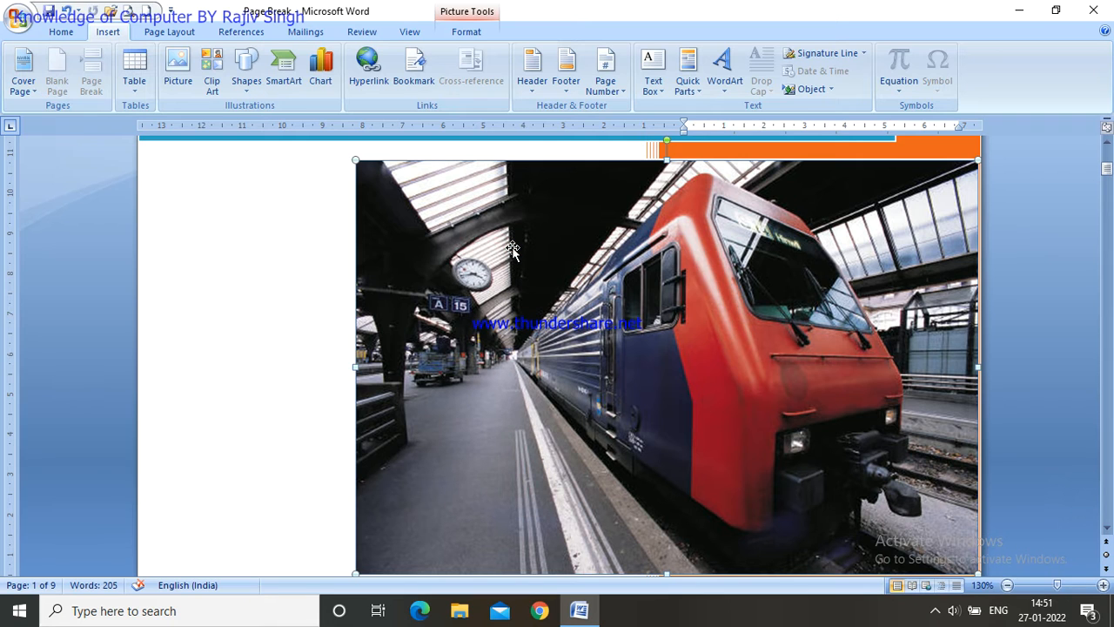
right_click(514, 252)
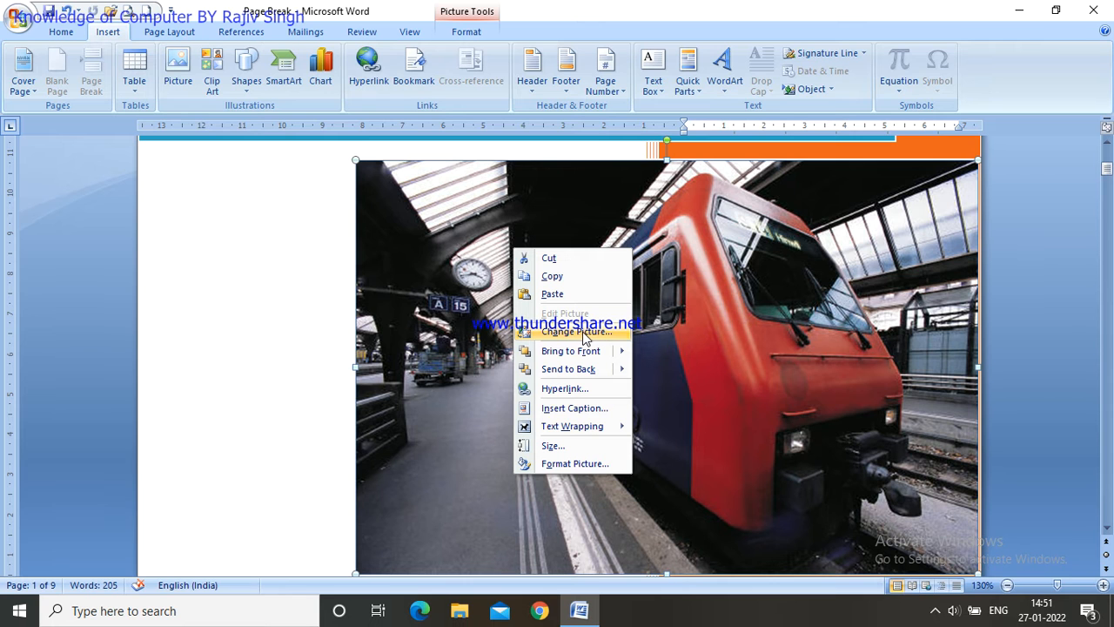
click(581, 332)
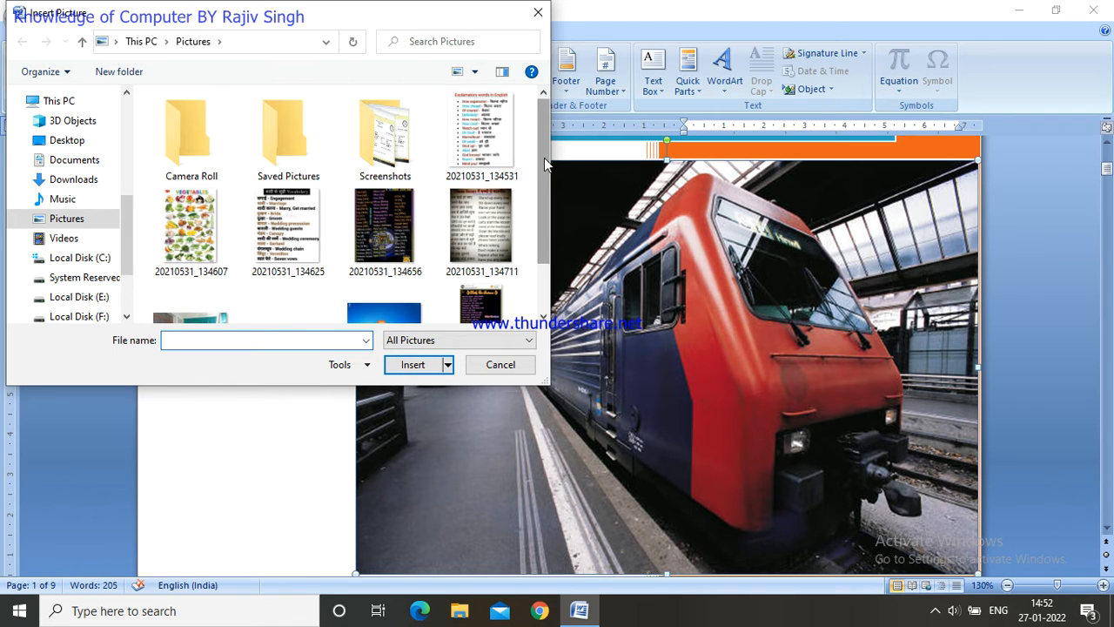
drag(543, 158, 550, 213)
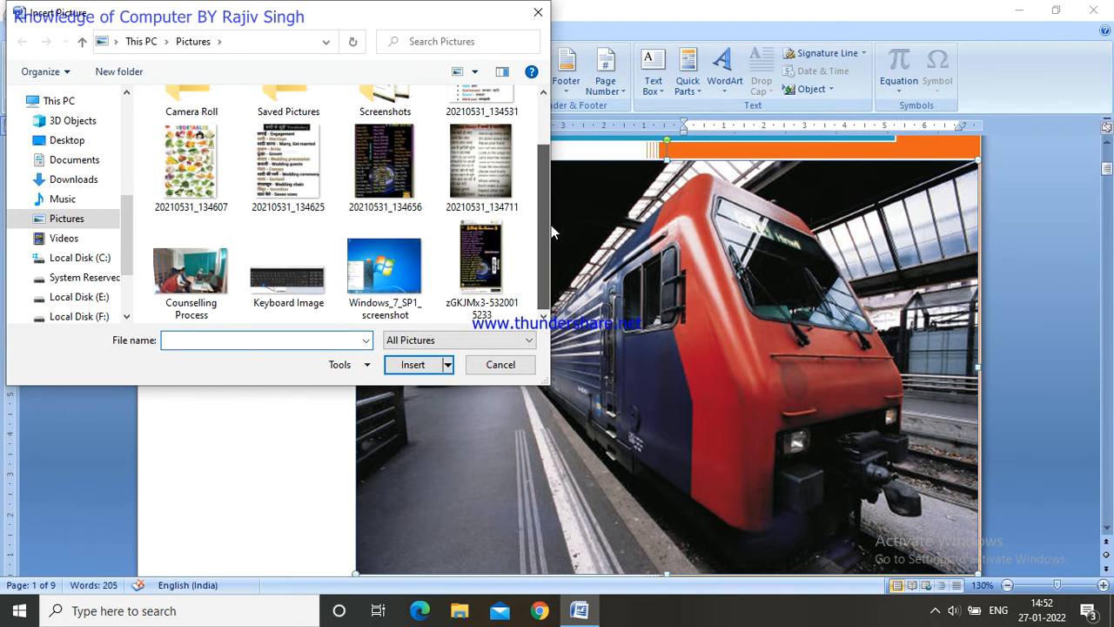
click(386, 273)
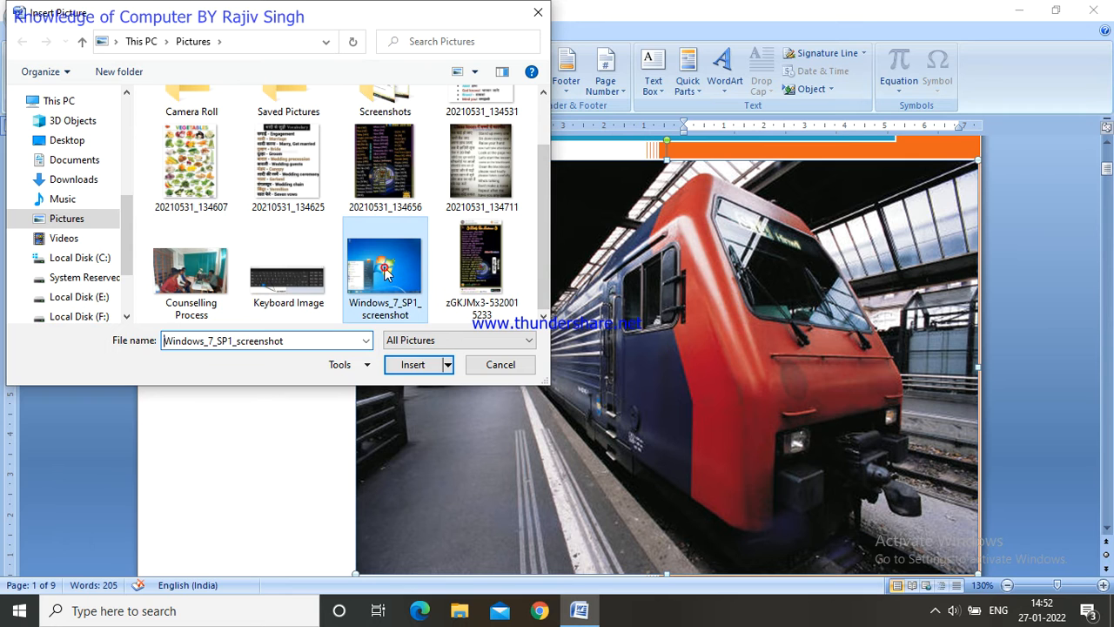
click(413, 365)
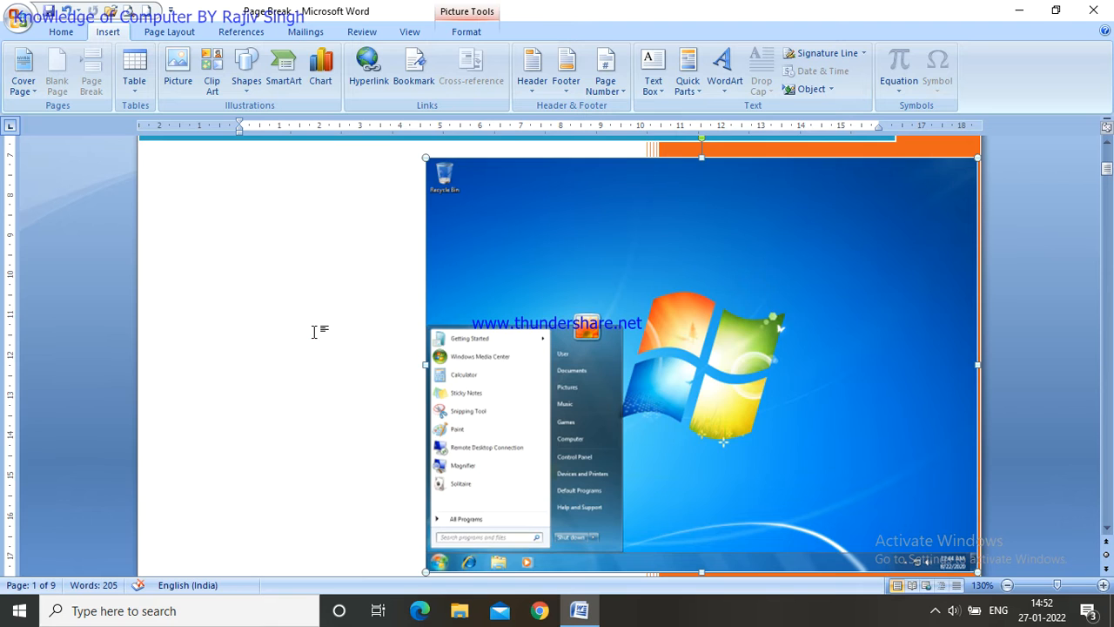
click(314, 331)
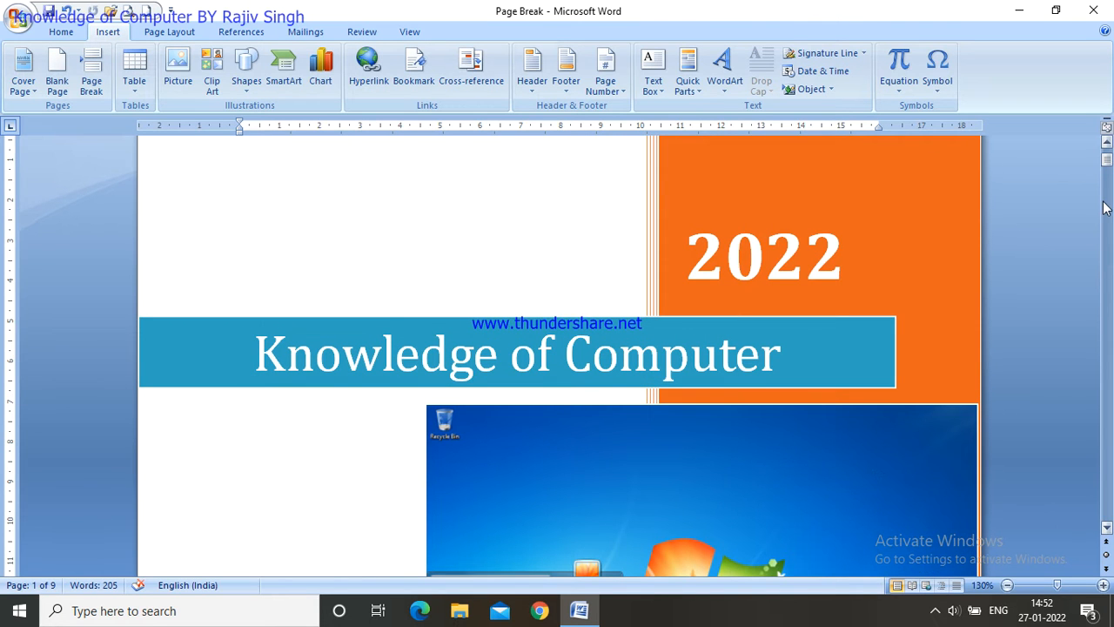
- Add the heading "Blanks Page-" on the empty line below the Cover Page description, correcting its misspelt first word with the spelling suggestion
mouse_move(1107, 162)
mouse_down()
mouse_move(1108, 202)
mouse_move(1108, 167)
mouse_up()
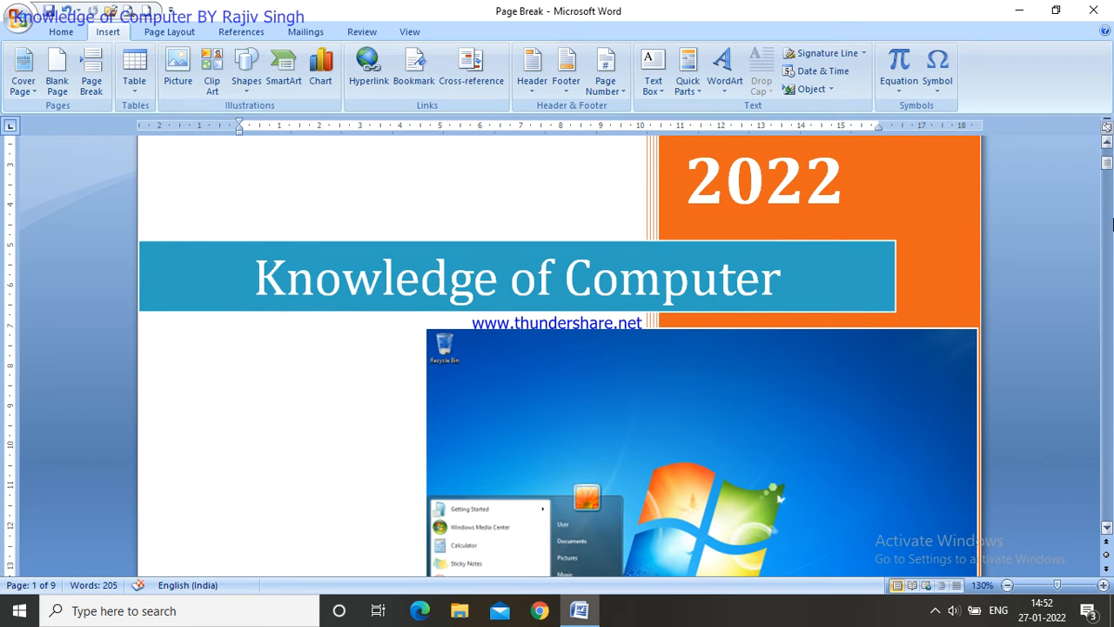
drag(1107, 168, 1107, 180)
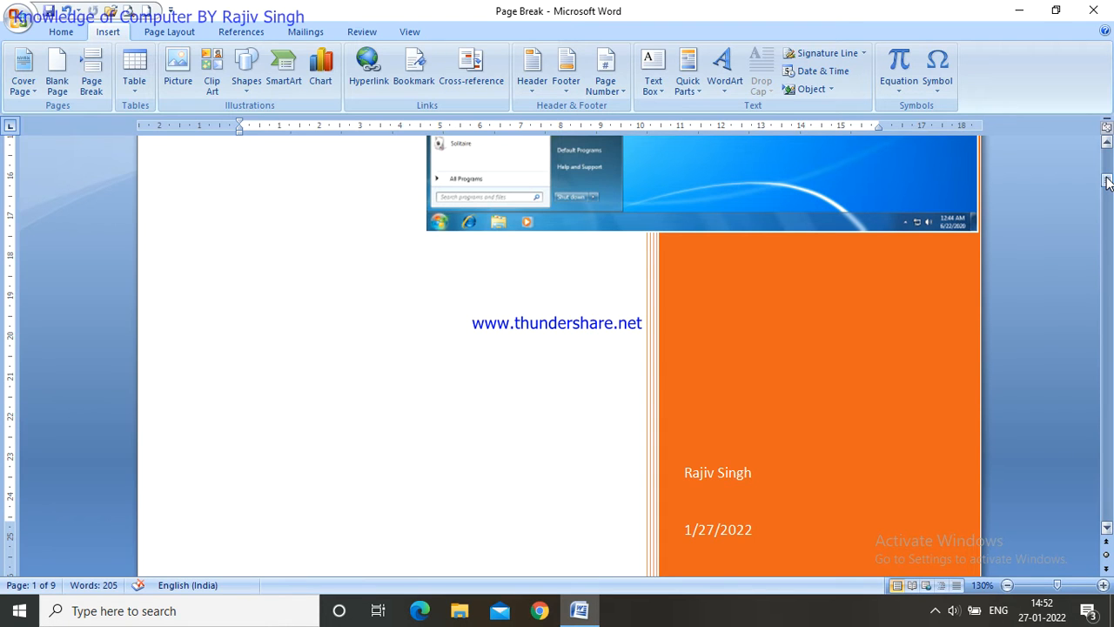
drag(1108, 180, 1107, 191)
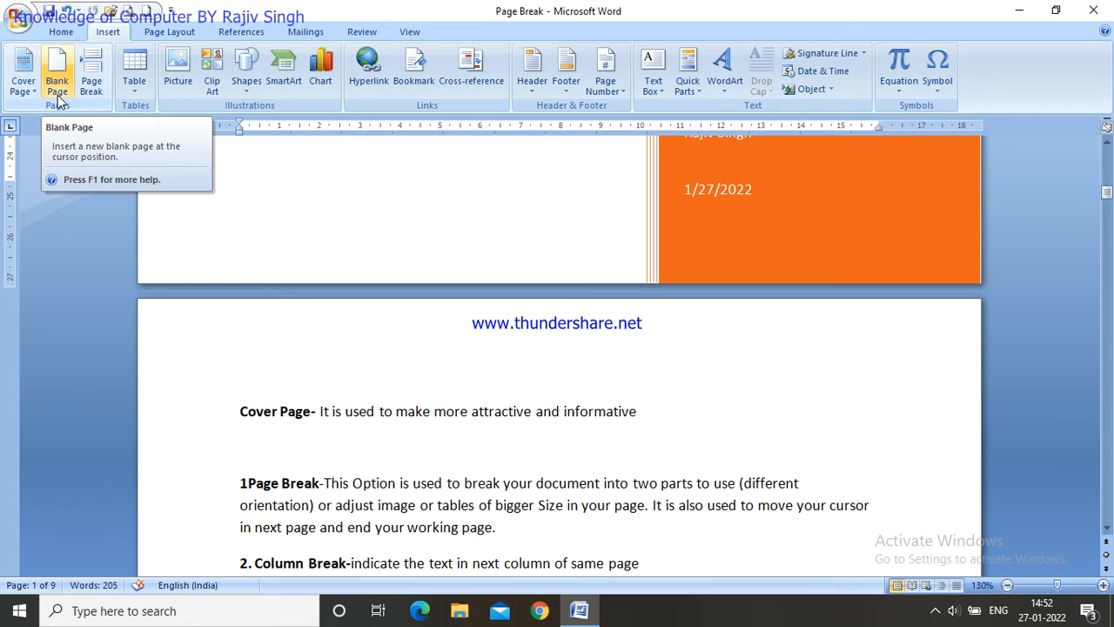
click(251, 437)
text(B)
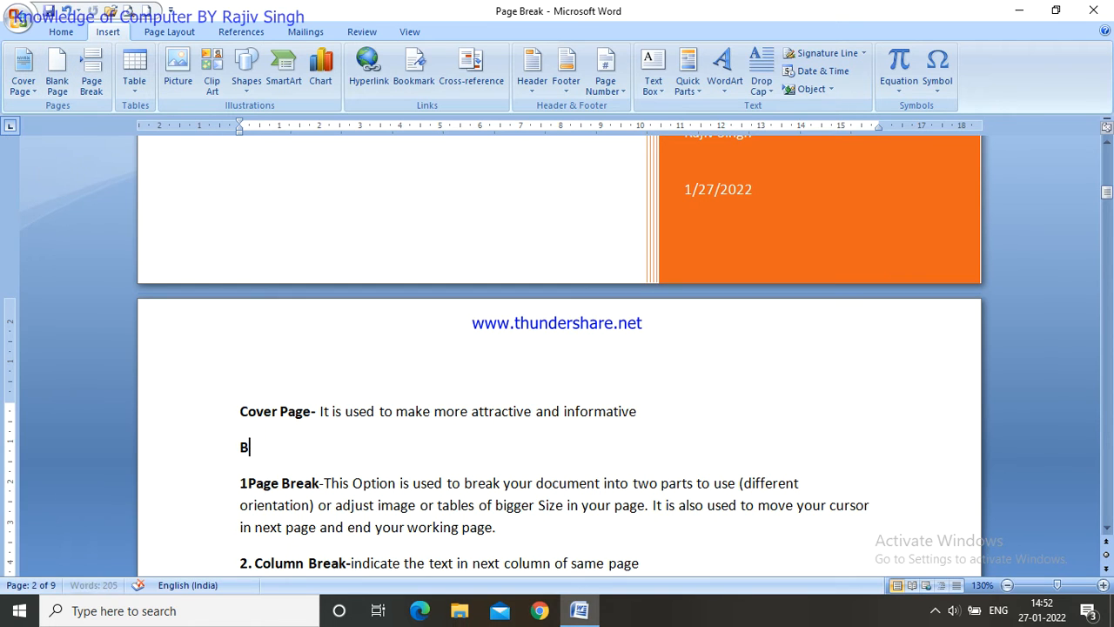
text(alnks Page)
click(256, 447)
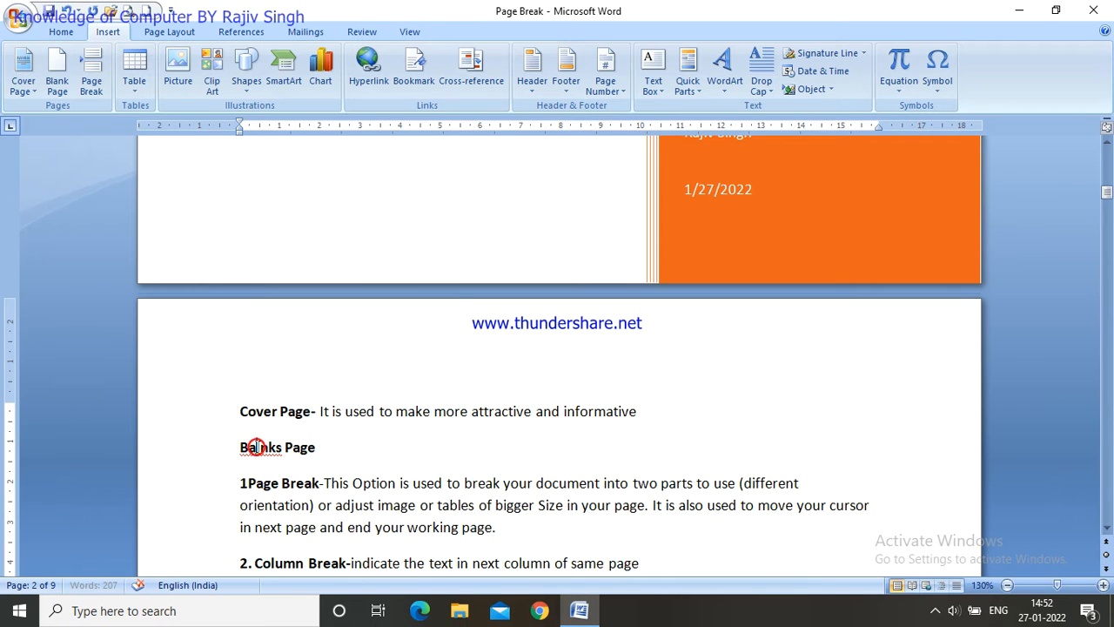
right_click(256, 446)
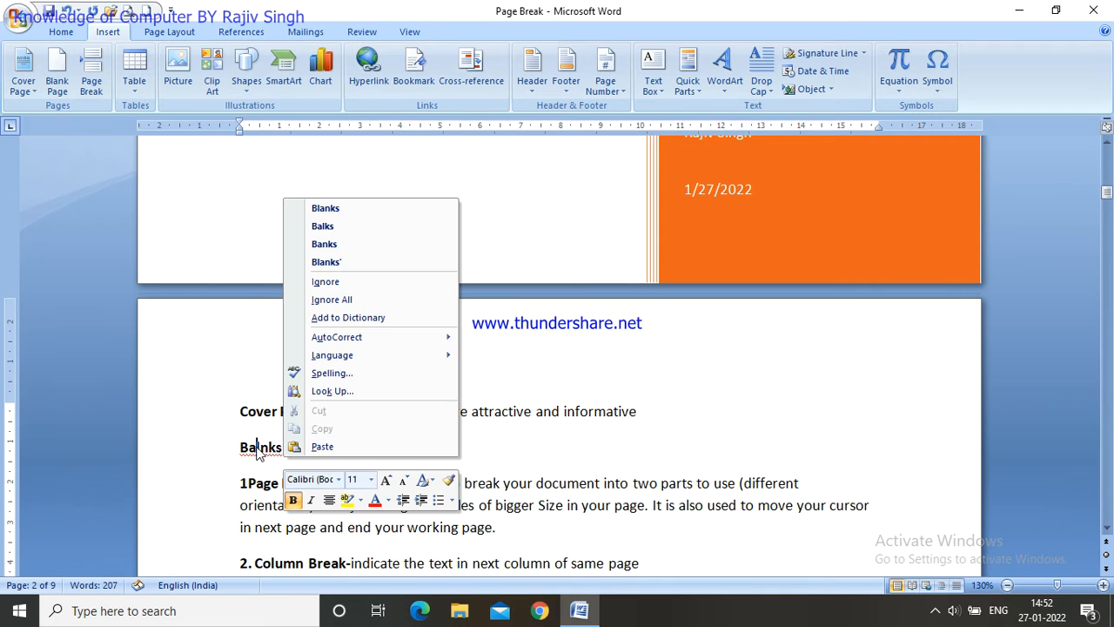
click(327, 210)
click(319, 447)
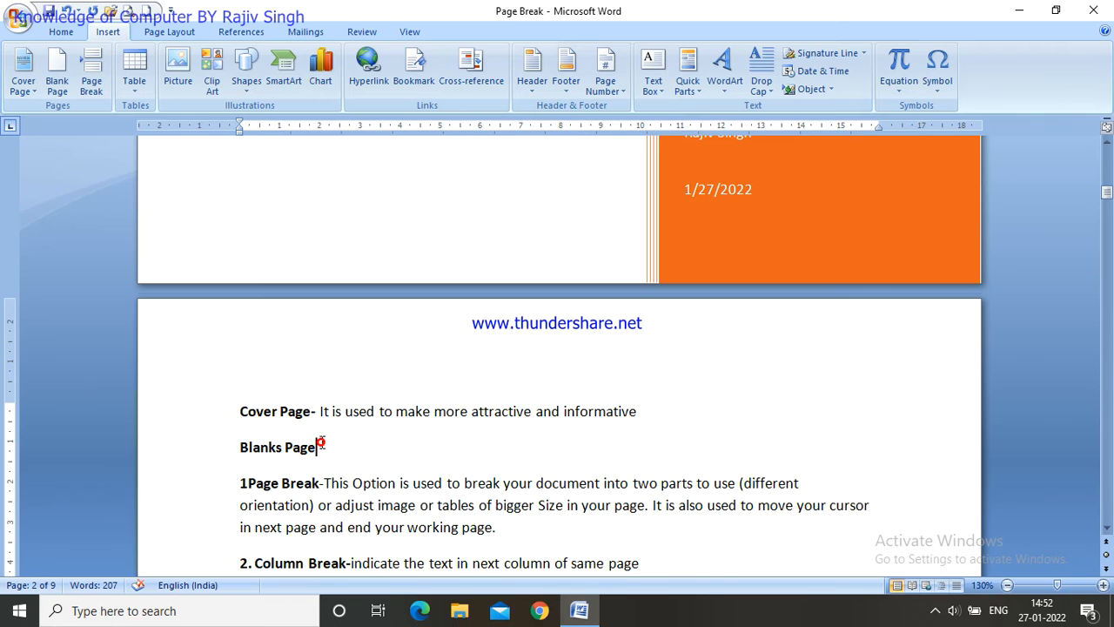
text(-)
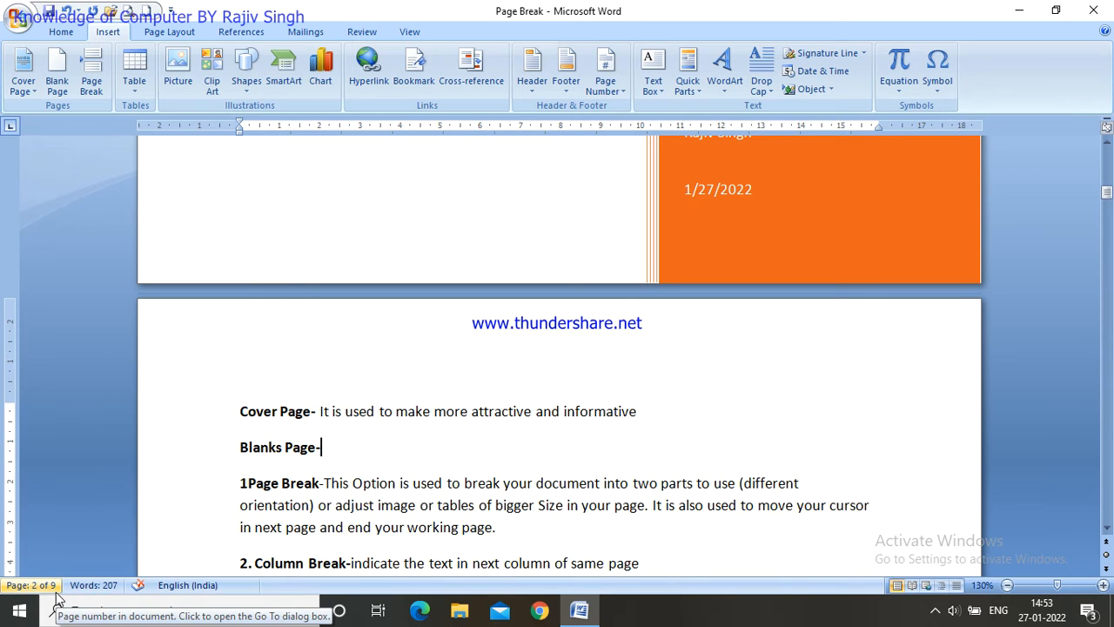
- Insert a blank page at the end of the "Blanks Page-" line
click(345, 449)
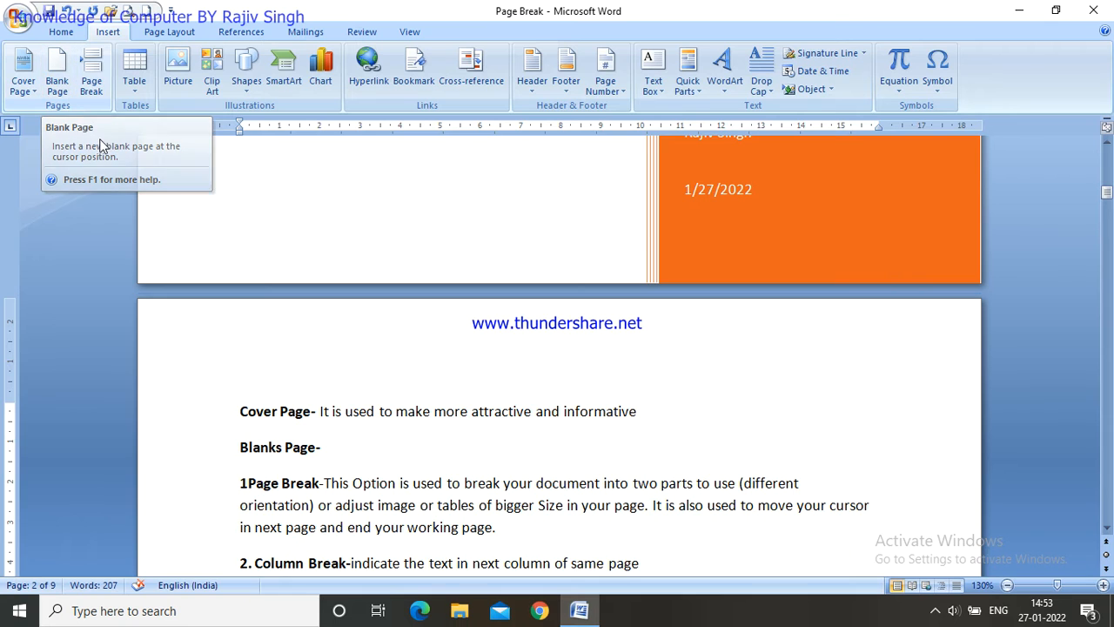
click(58, 86)
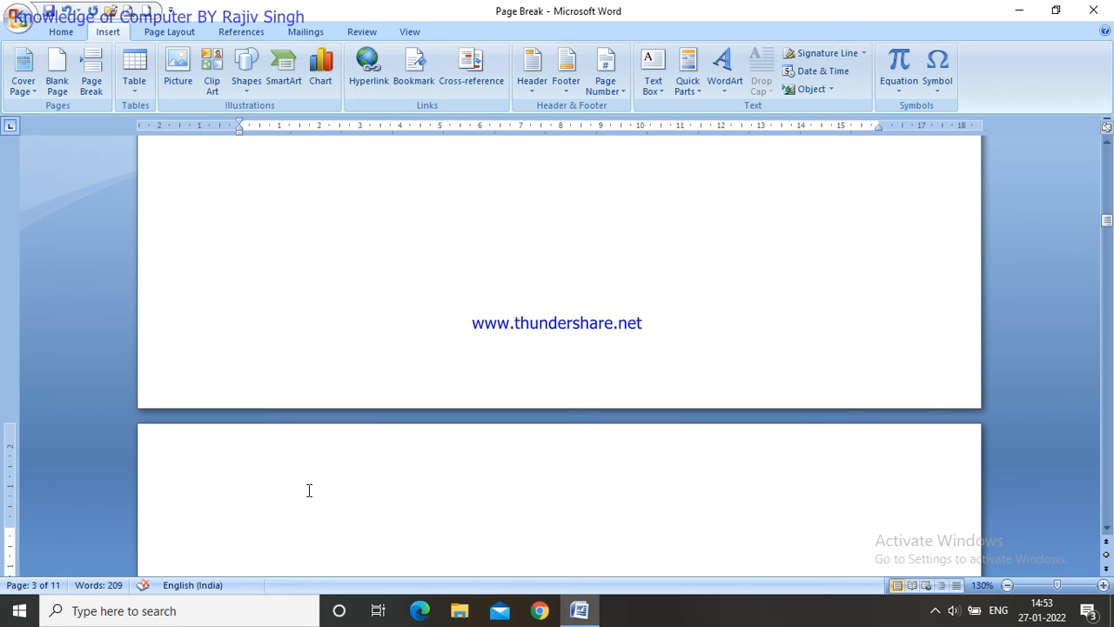
click(817, 242)
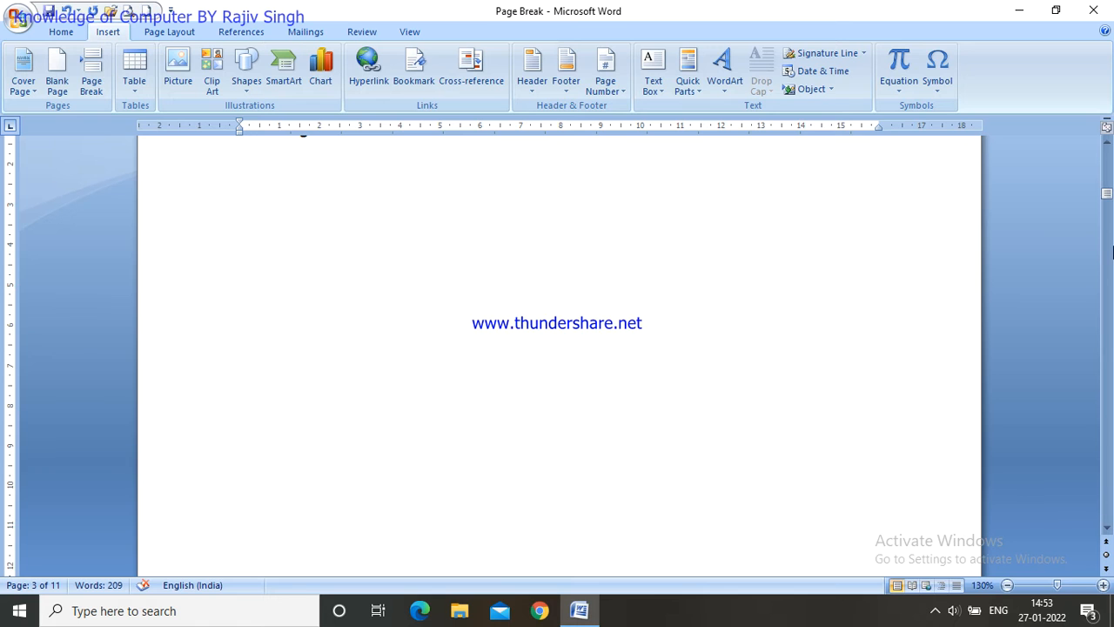
drag(1107, 200, 1106, 185)
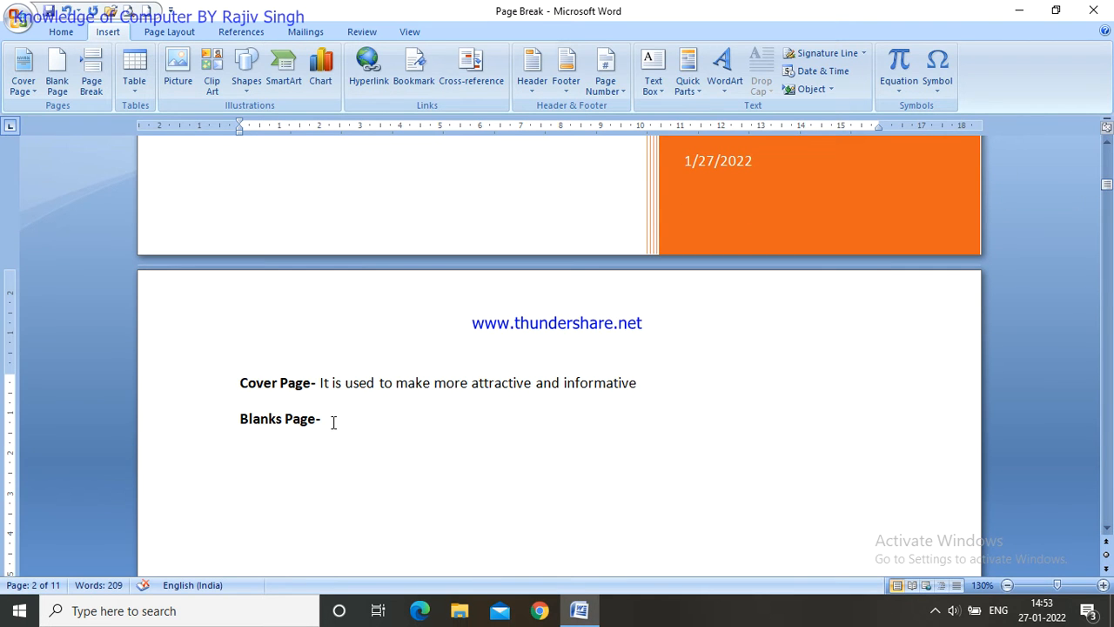
- Undo the blank page inserted after the "Blanks Page-" line
click(346, 492)
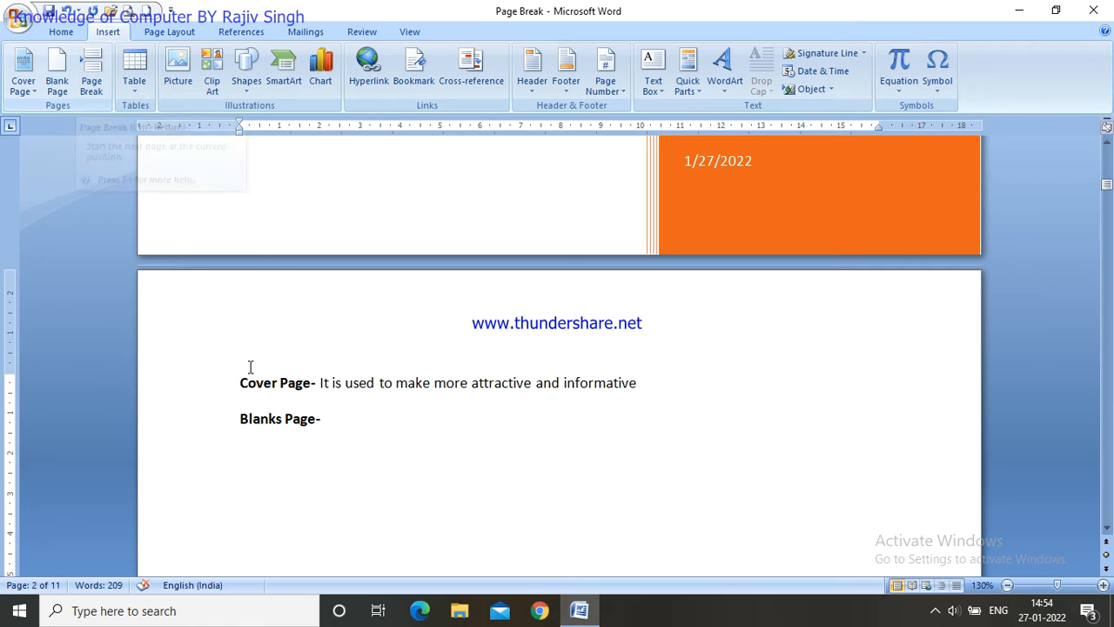
key(ctrl+z)
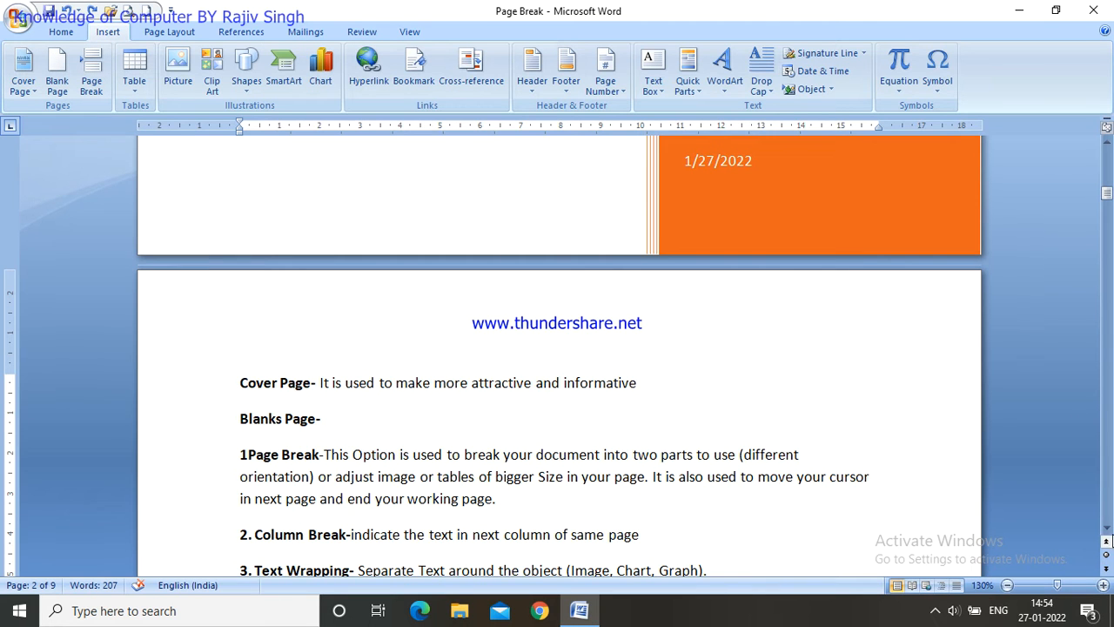
- Insert a page break at the end of the 1Page Break paragraph, before the Column Break line
click(1108, 531)
click(1107, 531)
click(1108, 531)
click(1108, 531)
click(1108, 530)
click(1108, 531)
click(1108, 531)
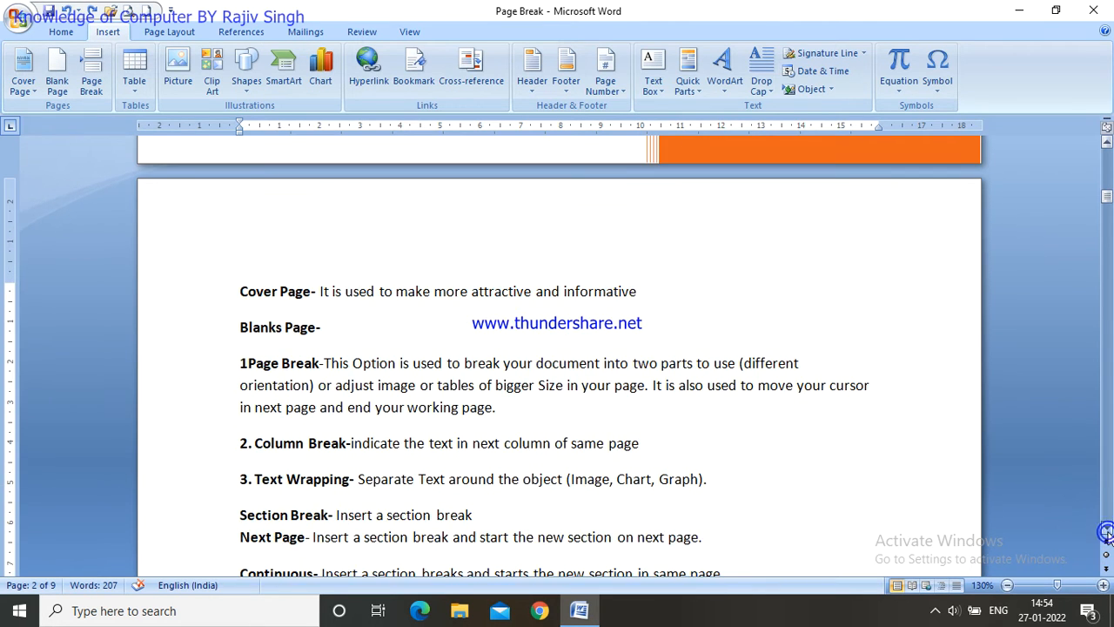
click(502, 407)
click(1106, 541)
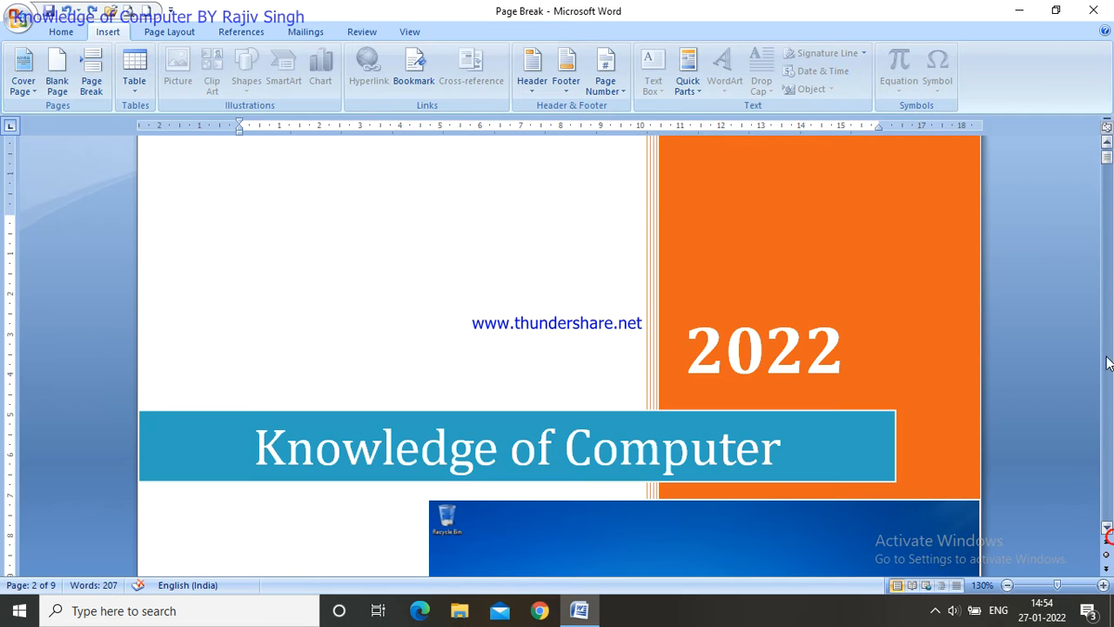
drag(1106, 528, 1106, 528)
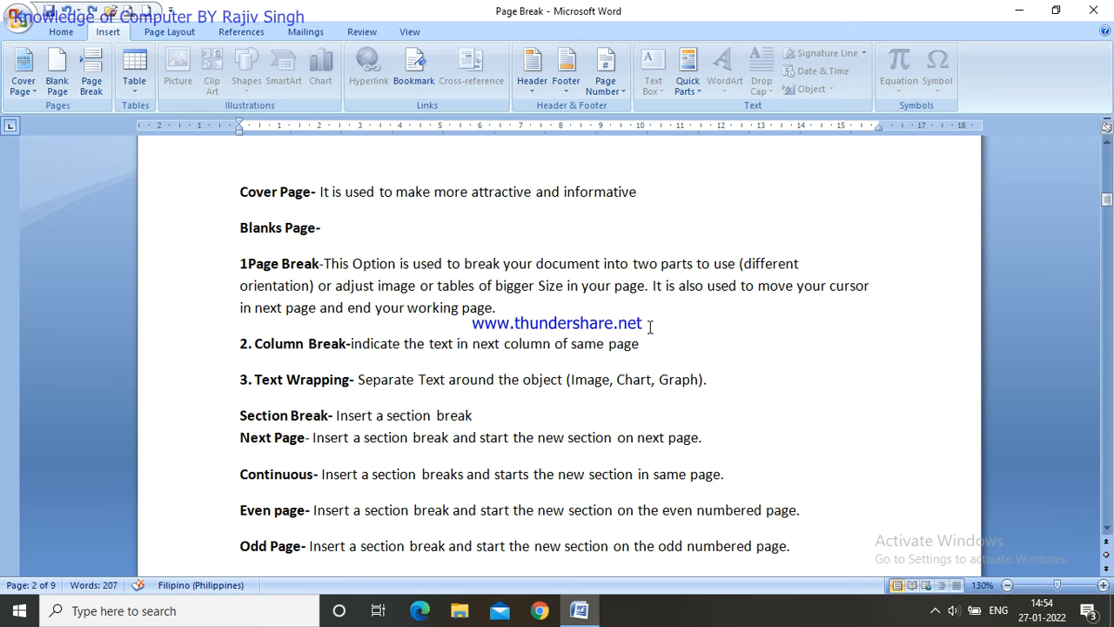
click(510, 310)
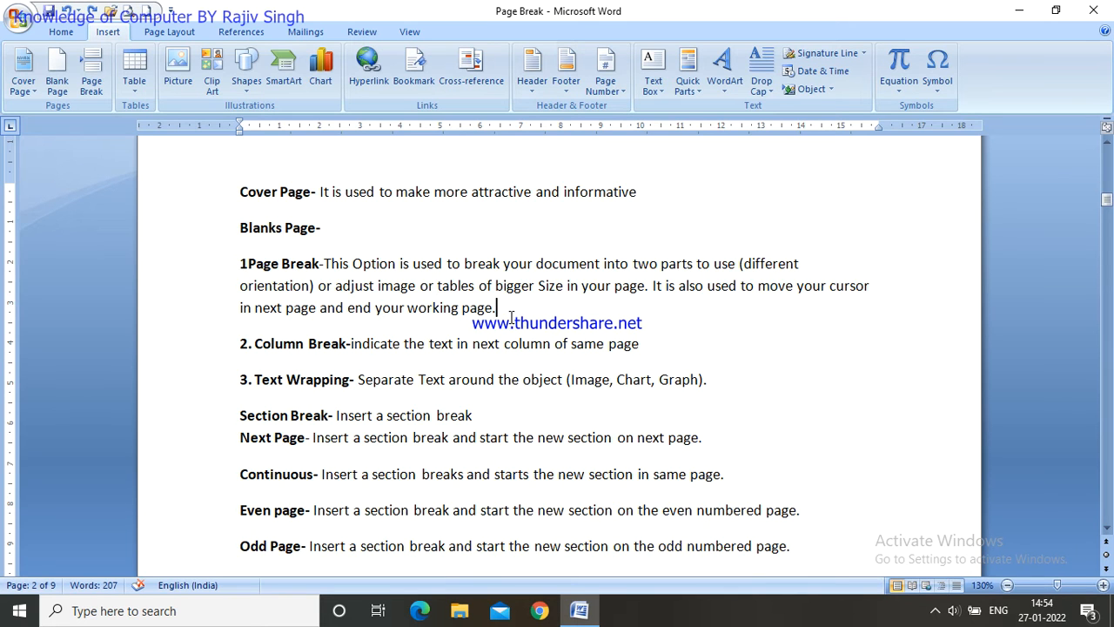
click(93, 85)
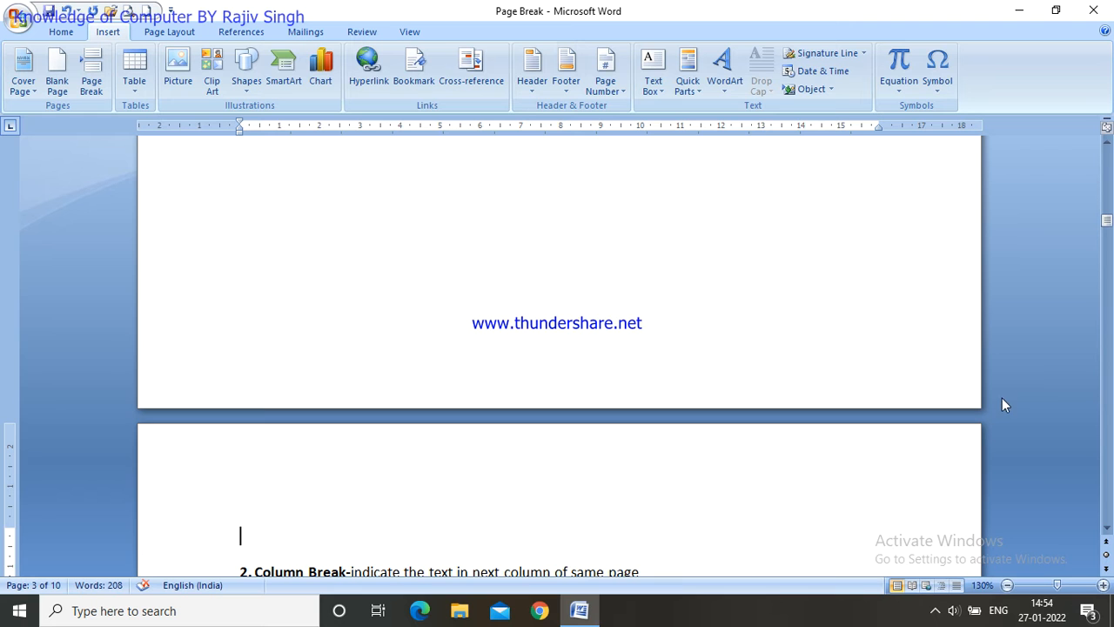
- Return to the end of the 1Page Break paragraph and insert a page break there again
drag(1108, 223, 1108, 191)
click(363, 359)
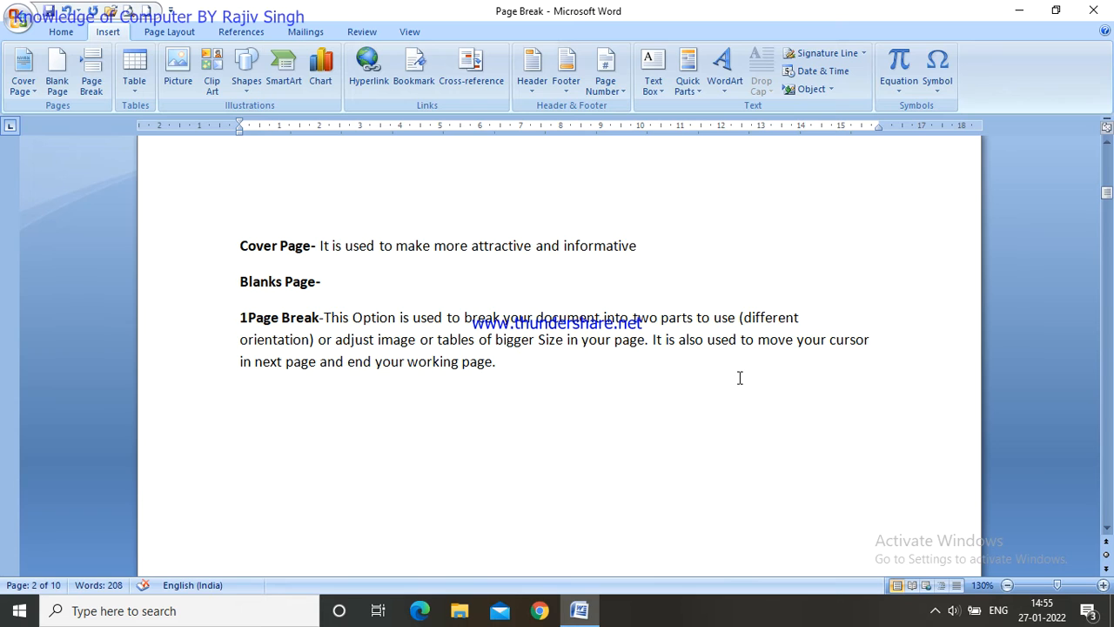
click(515, 362)
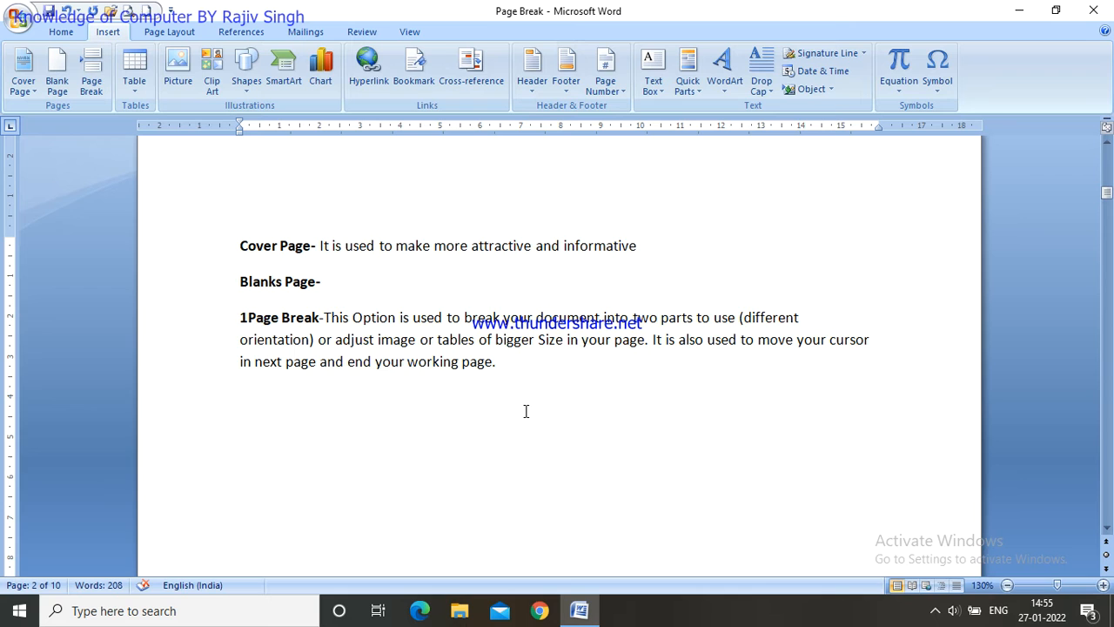
click(351, 406)
key(ctrl+Return)
- Enter the text "Tables-" at the start of the page following the page break
text(Tabe)
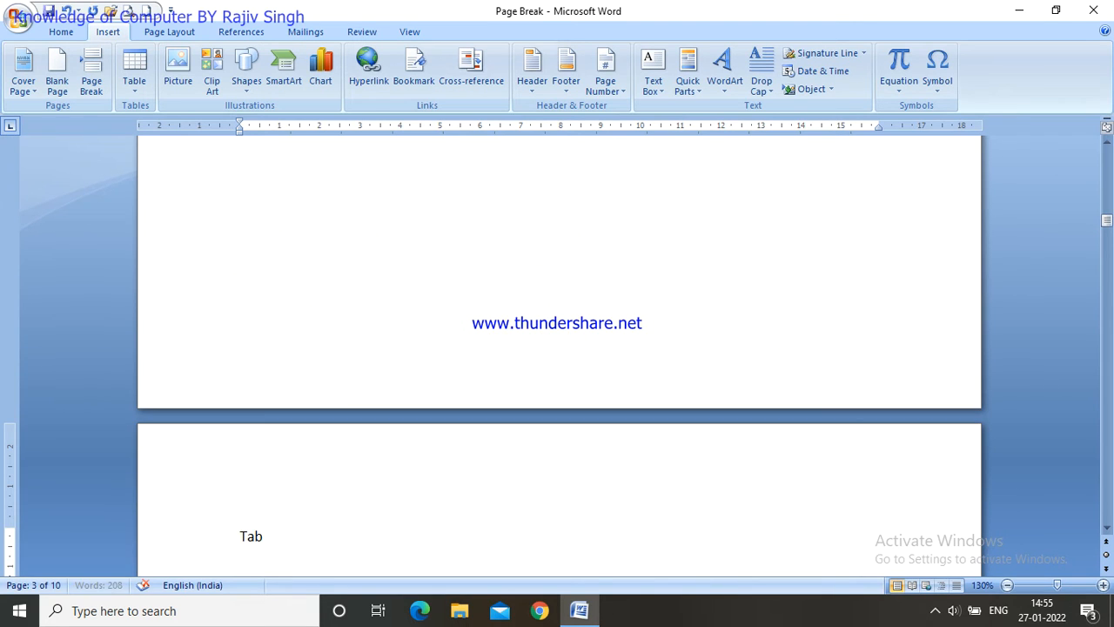
key(BackSpace)
key(BackSpace)
text(les)
key(BackSpace)
key(BackSpace)
key(BackSpace)
text(bles)
text(-)
- Cut the six-row, eight-column table below the Draw Table heading
drag(1106, 222, 1107, 242)
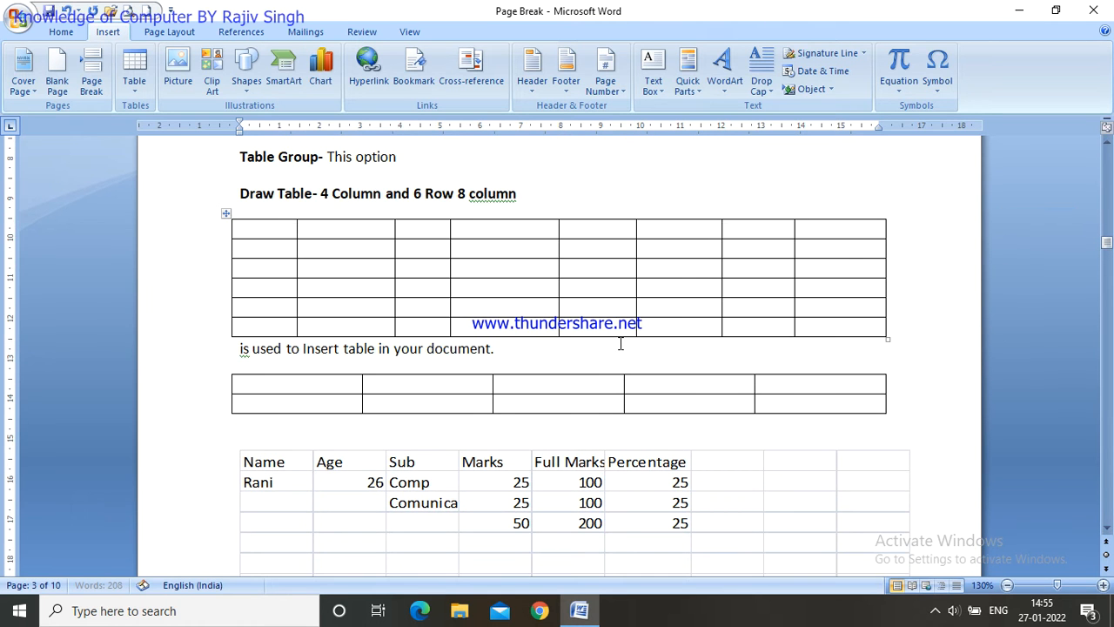
click(226, 214)
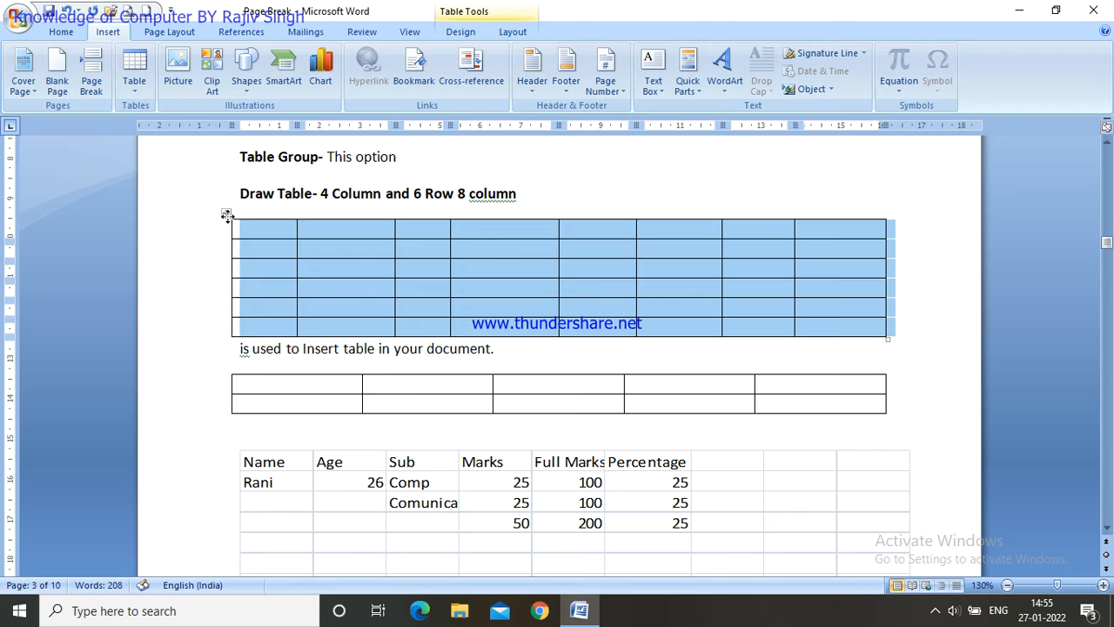
right_click(226, 214)
click(273, 228)
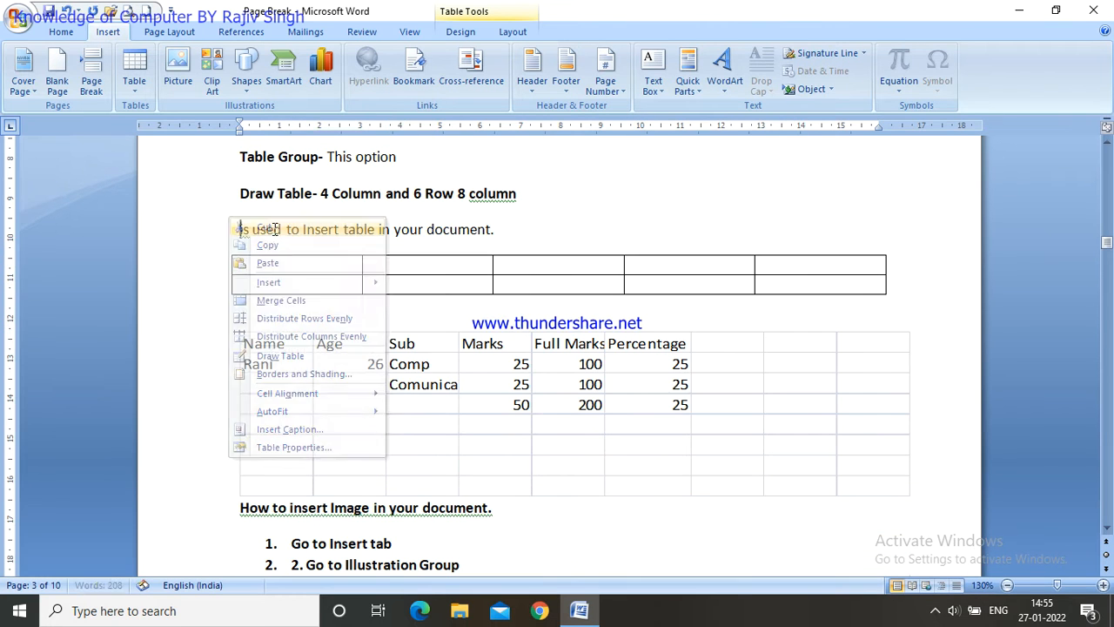
- Move "is used to Insert table in your document." to the end of the "Table Group- This option" line, keeping the Draw Table heading on its own line
click(567, 205)
key(Delete)
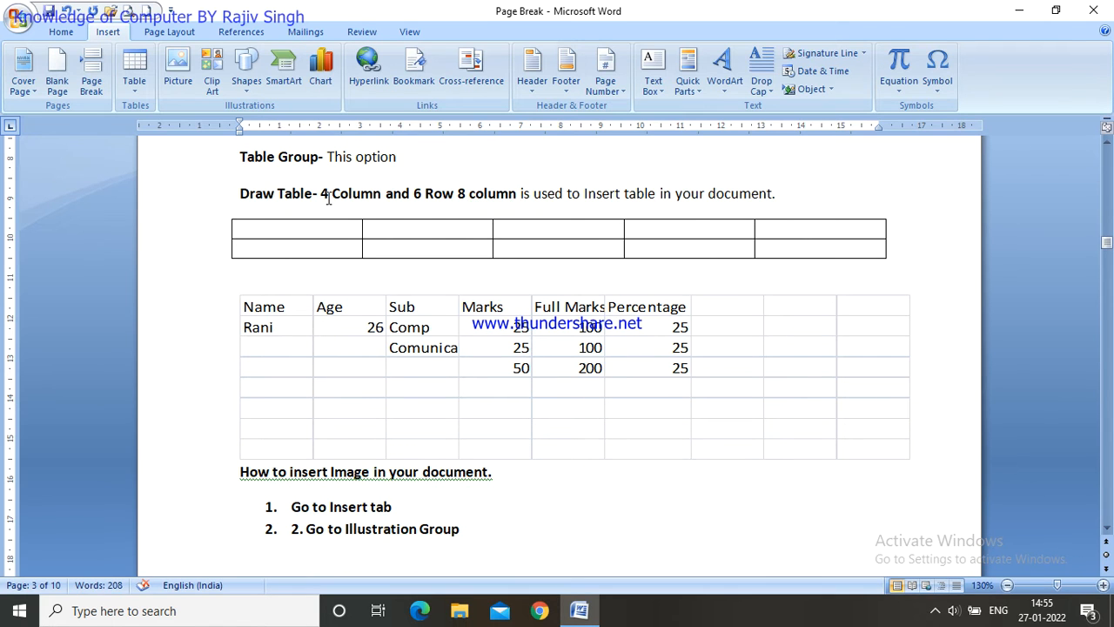
click(521, 193)
drag(522, 193, 798, 207)
key(Delete)
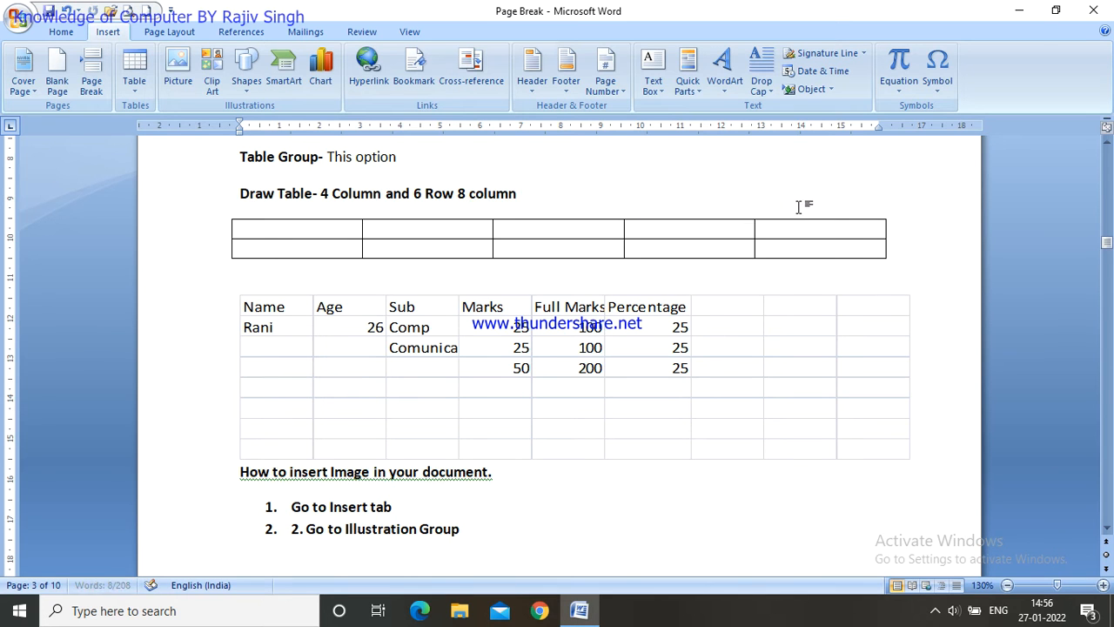
click(413, 162)
key(ctrl+v)
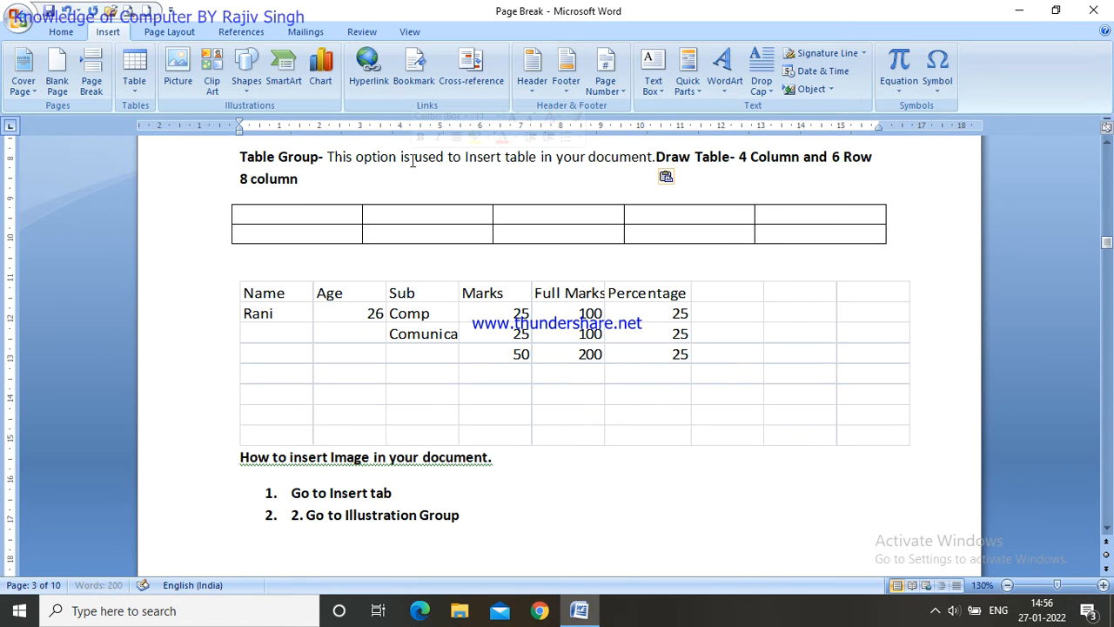
key(Return)
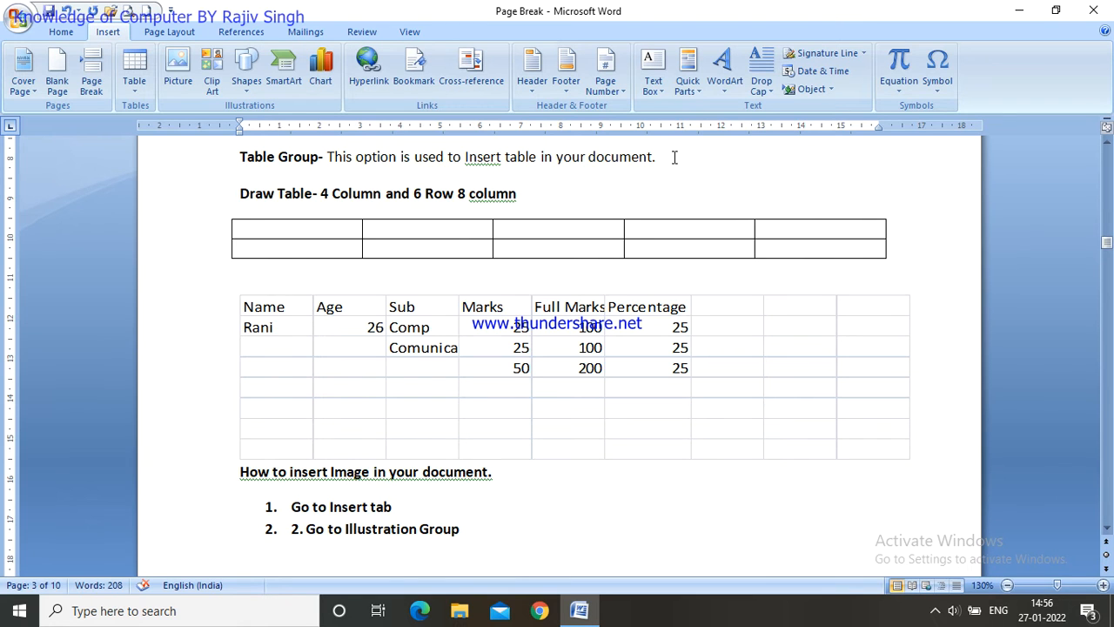
- Preview a 4x6 table with the table size grid without inserting it
click(134, 88)
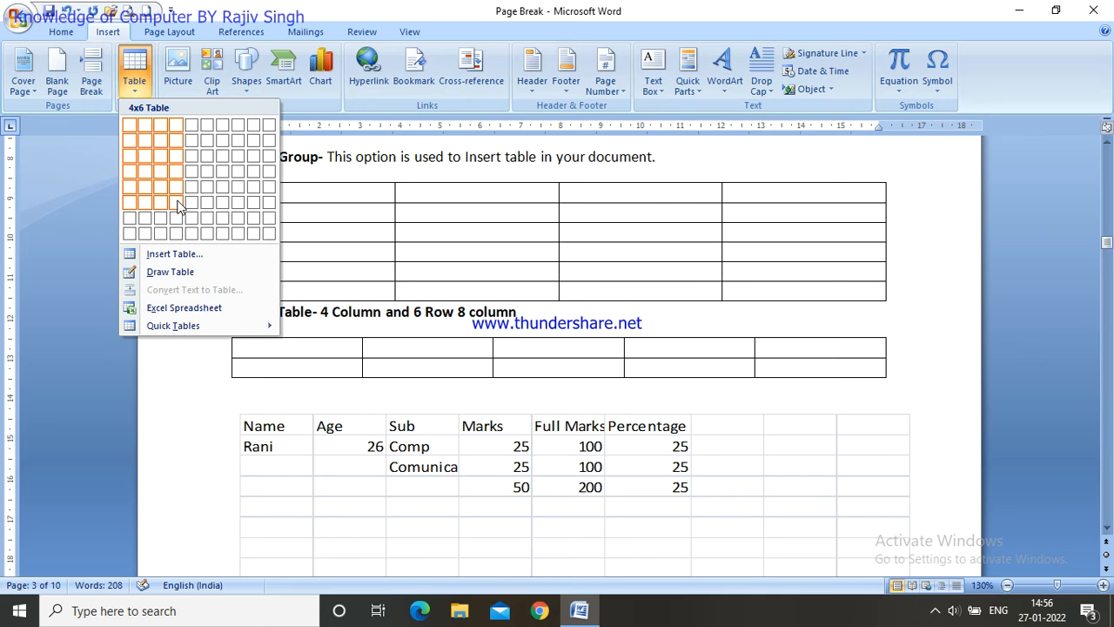
click(683, 157)
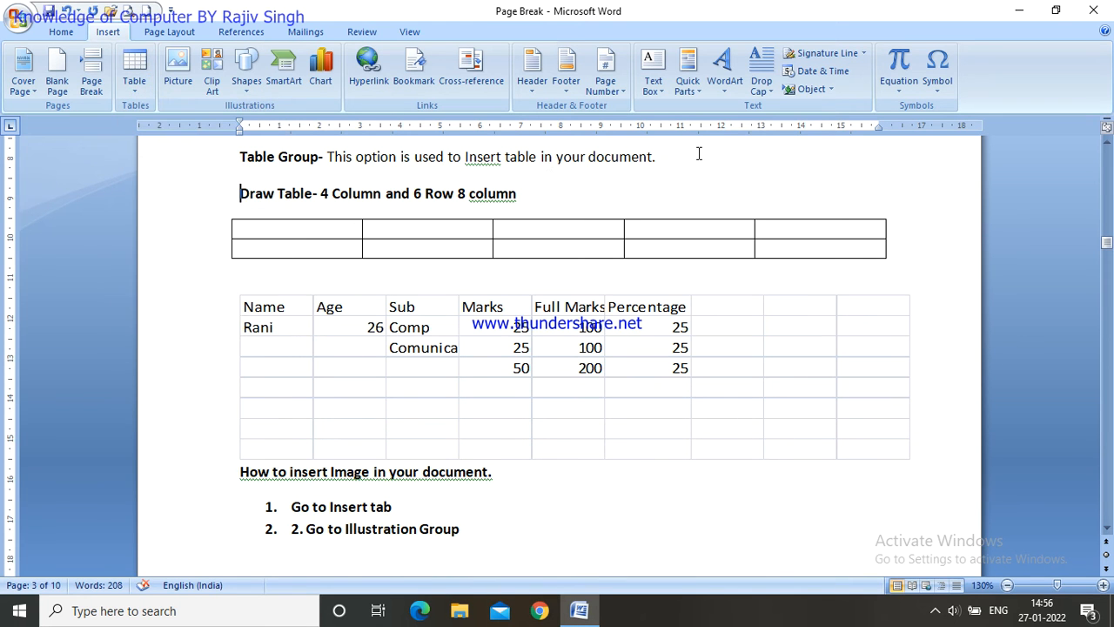
- Add the line "Draw Table By Using Figure-" below the Table Group description, correcting the misspelt word with the suggestion "Table"
click(681, 152)
key(Return)
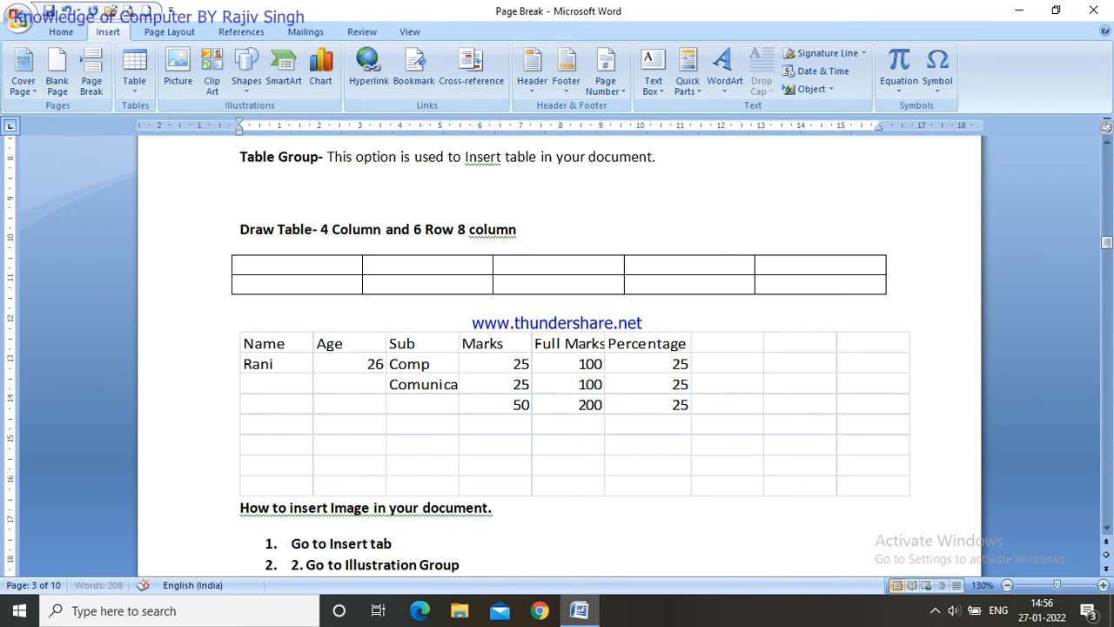
text(Dr)
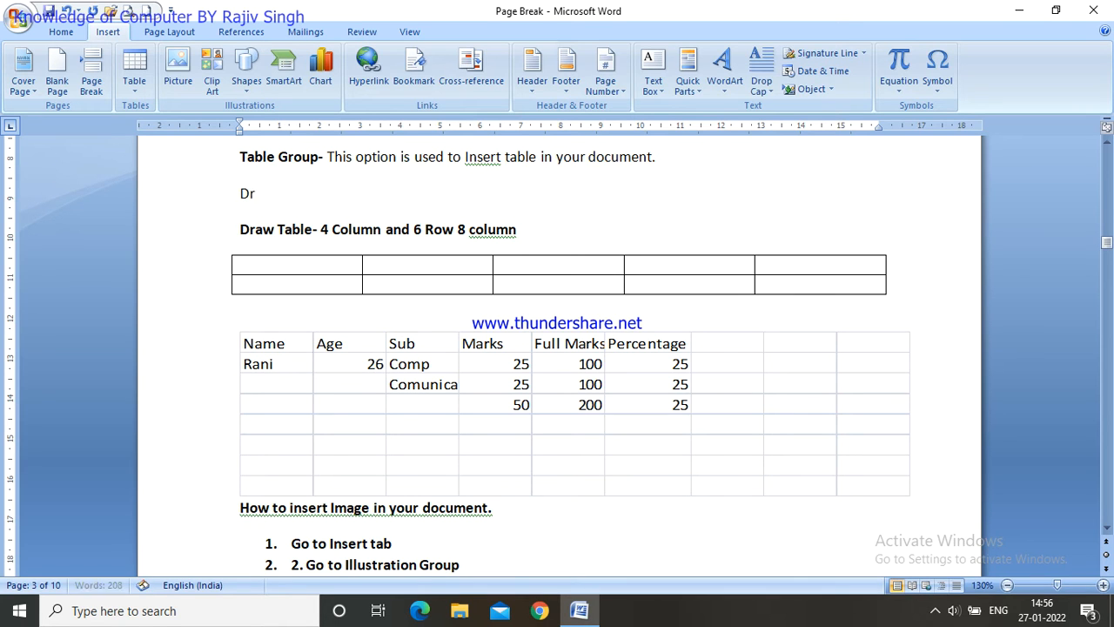
text(aw Tabel By Usi)
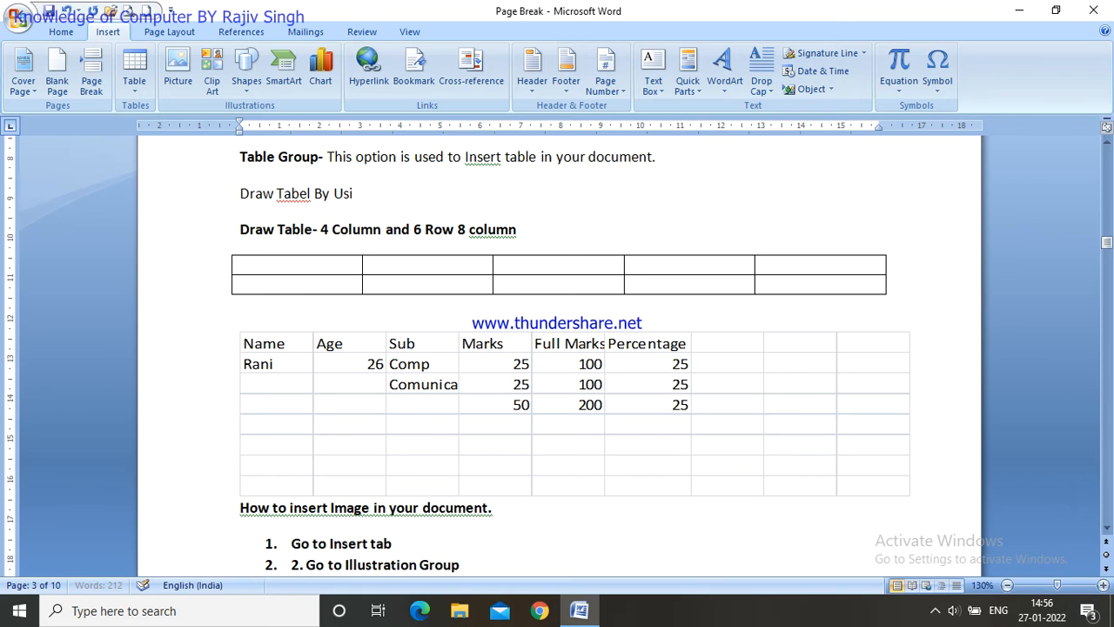
text(ng Figure)
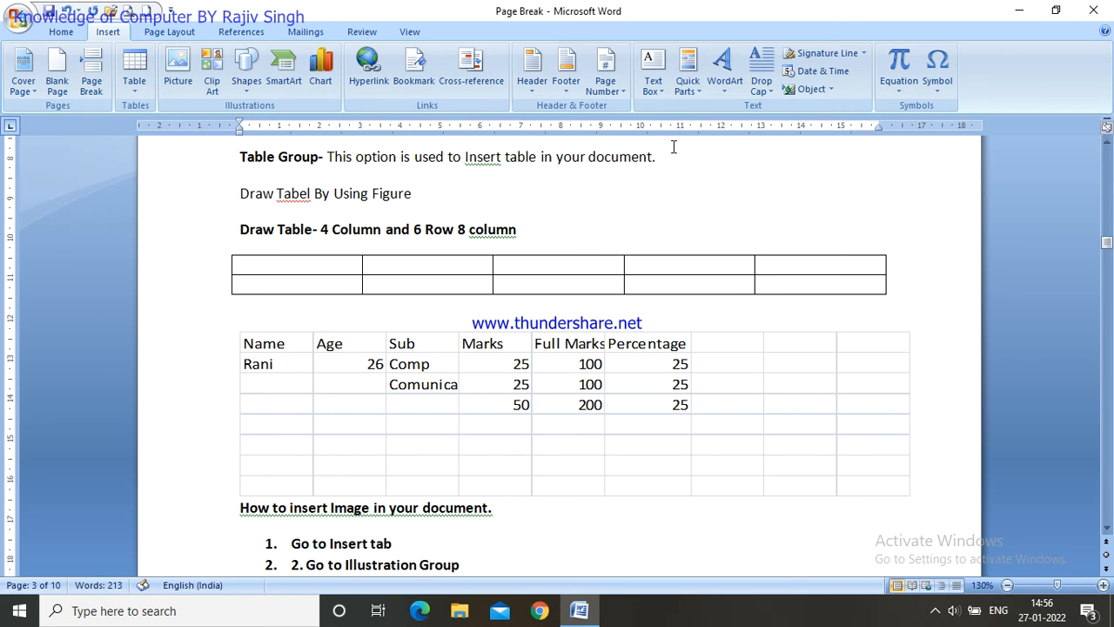
right_click(291, 195)
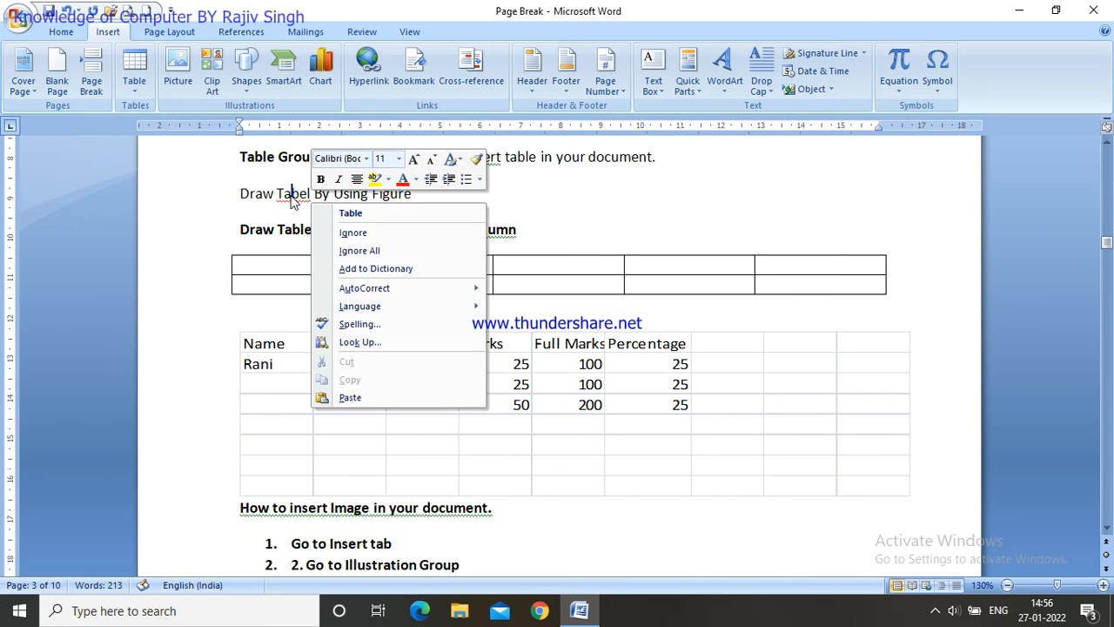
click(351, 214)
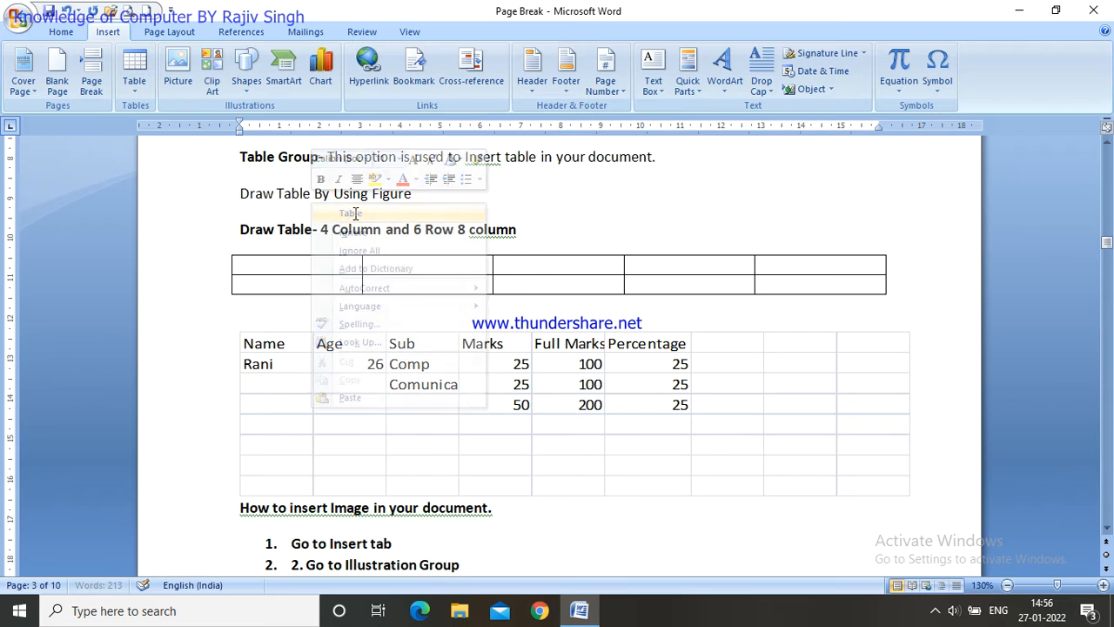
click(418, 193)
text(-)
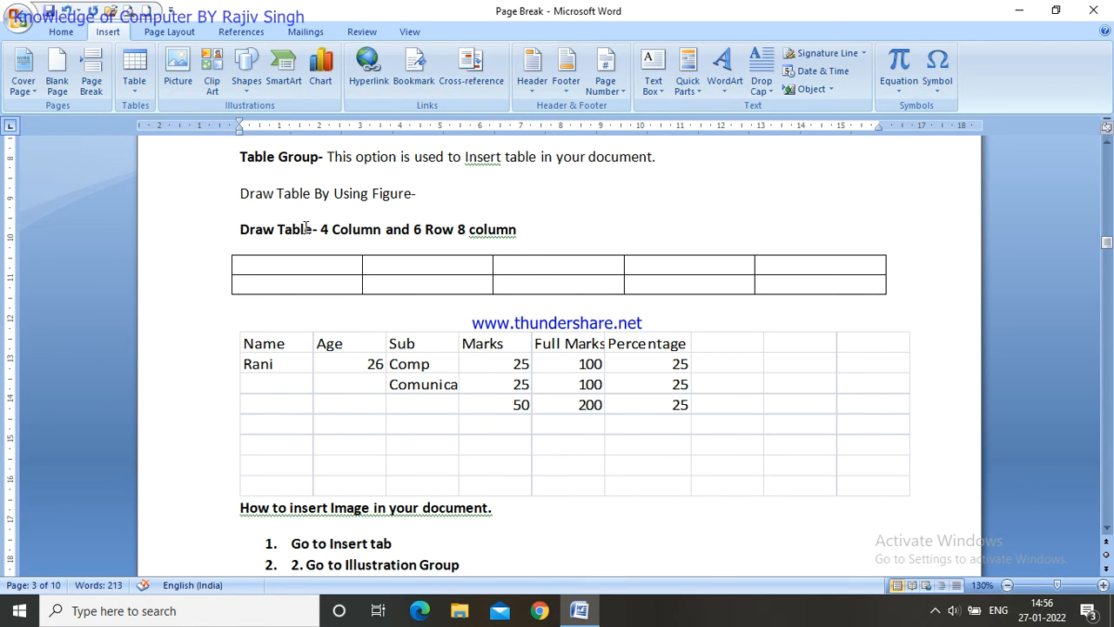
- Open the Insert Table settings and enter 4 columns and 5 rows
click(136, 94)
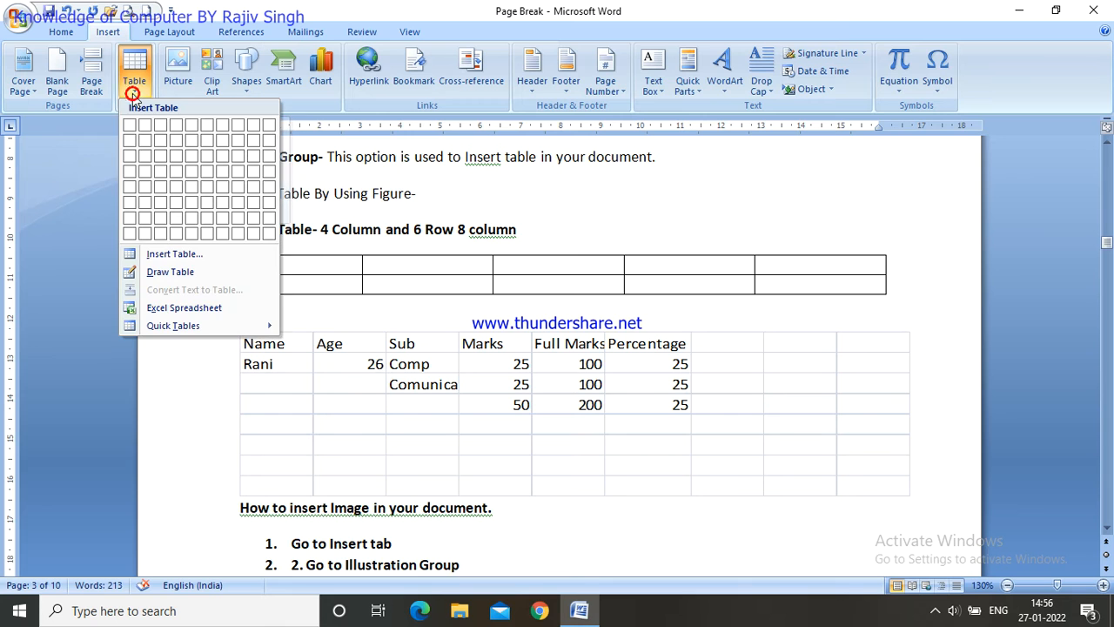
click(174, 254)
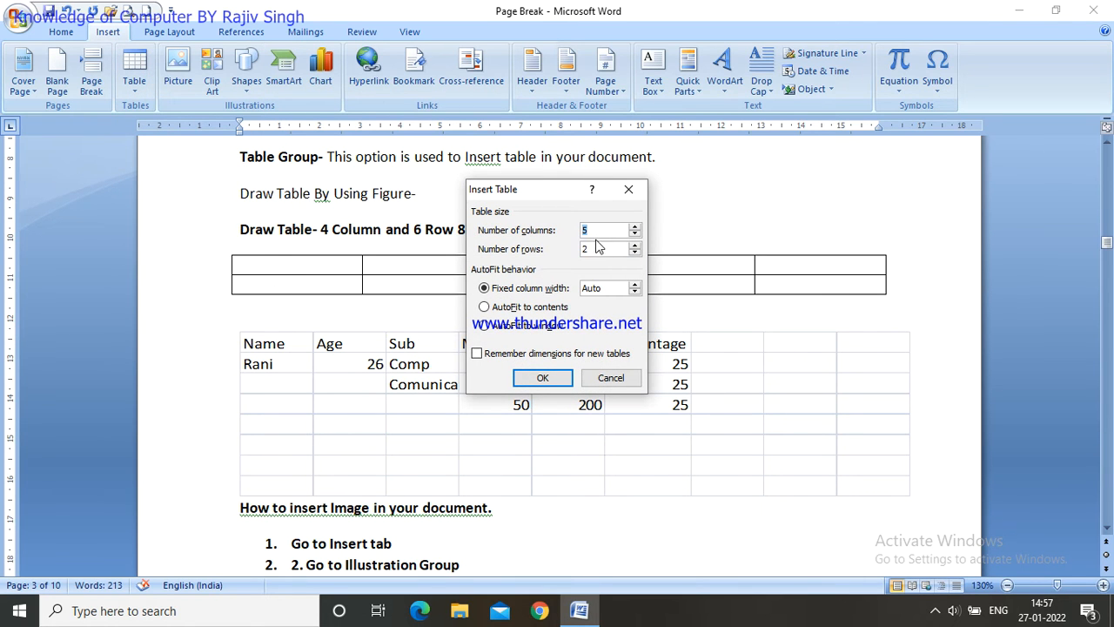
click(598, 230)
key(BackSpace)
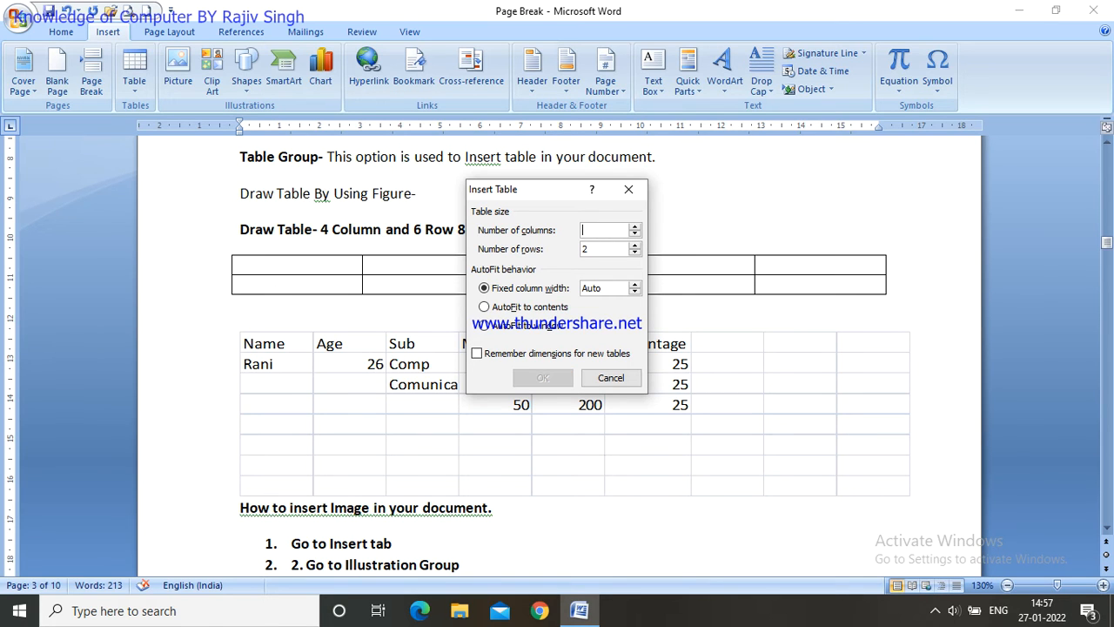
text(4)
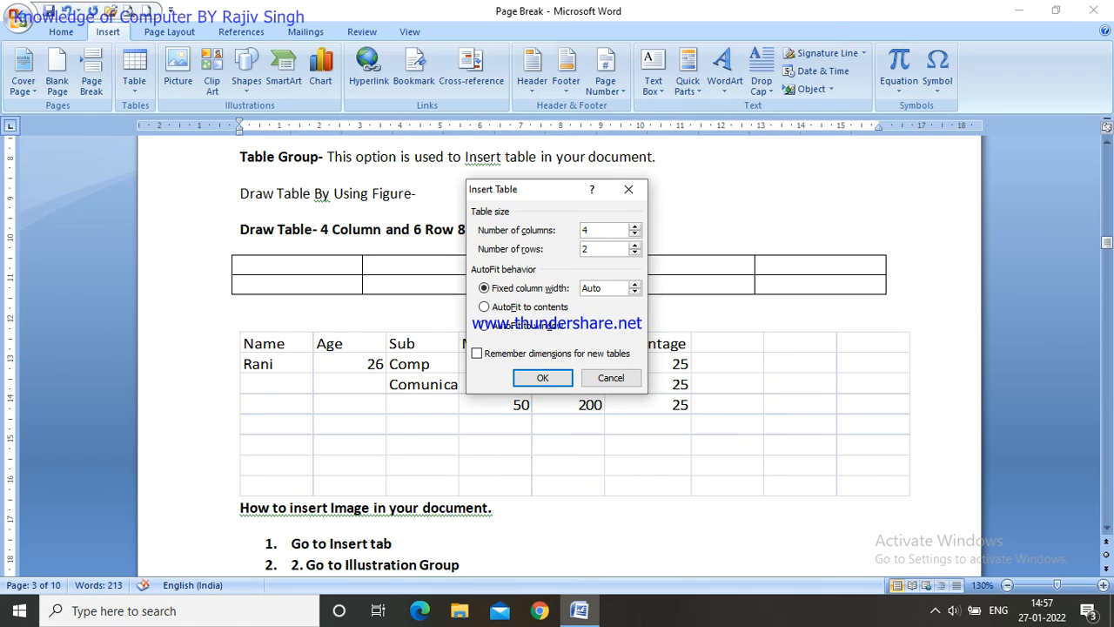
click(587, 248)
key(BackSpace)
text(5)
- Try the fixed column width values, AutoFit to contents and AutoFit to window options, and close the Insert Table settings without inserting a table
click(634, 284)
click(635, 284)
click(634, 284)
click(634, 284)
click(635, 294)
click(634, 294)
click(634, 293)
click(634, 293)
click(634, 293)
click(635, 294)
click(485, 307)
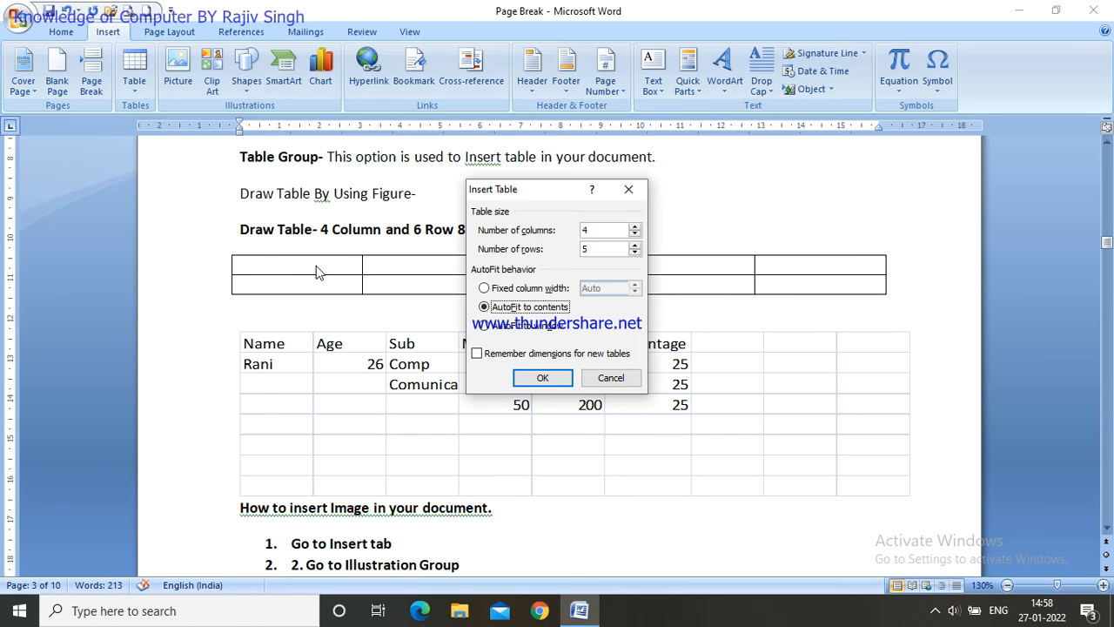
click(485, 326)
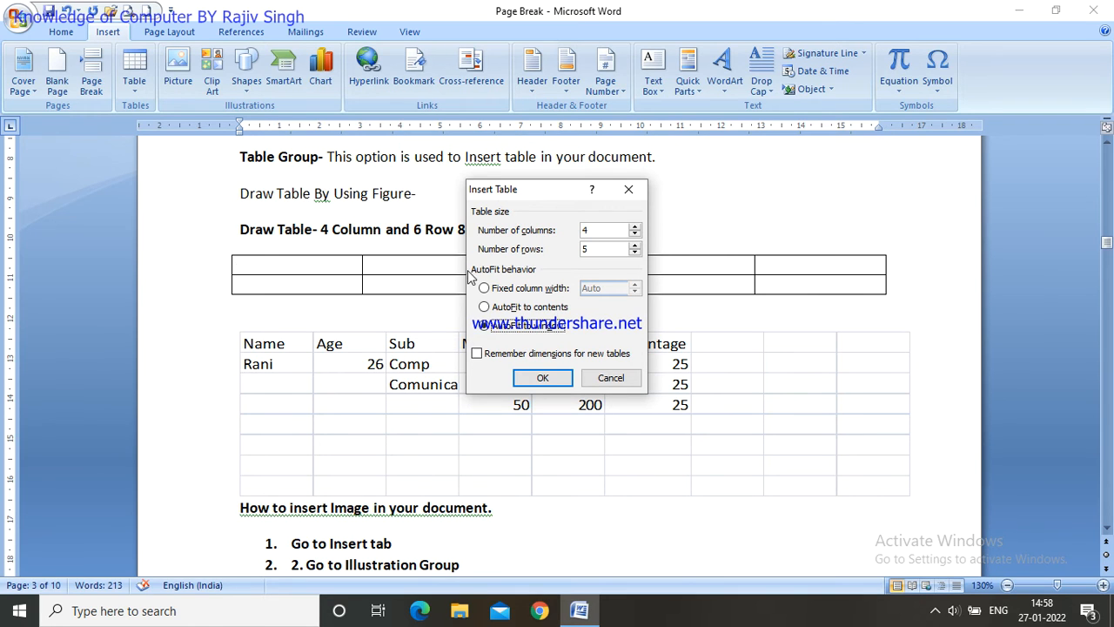
click(629, 191)
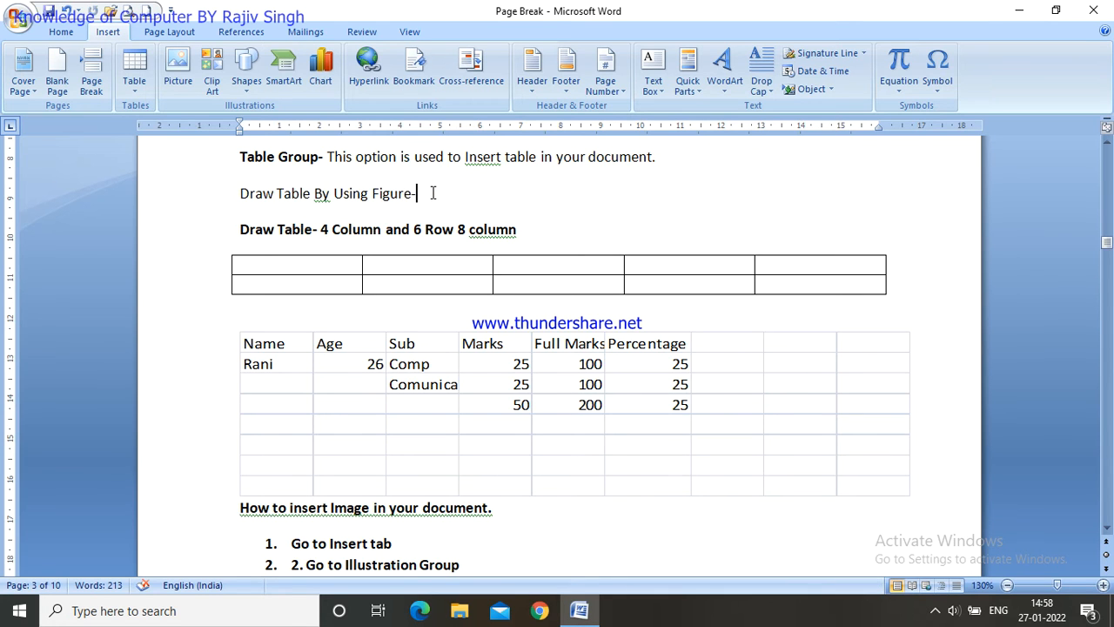
- Add the line "Insert Table using No of Row and Column" below the "Draw Table By Using Figure-" line
key(Return)
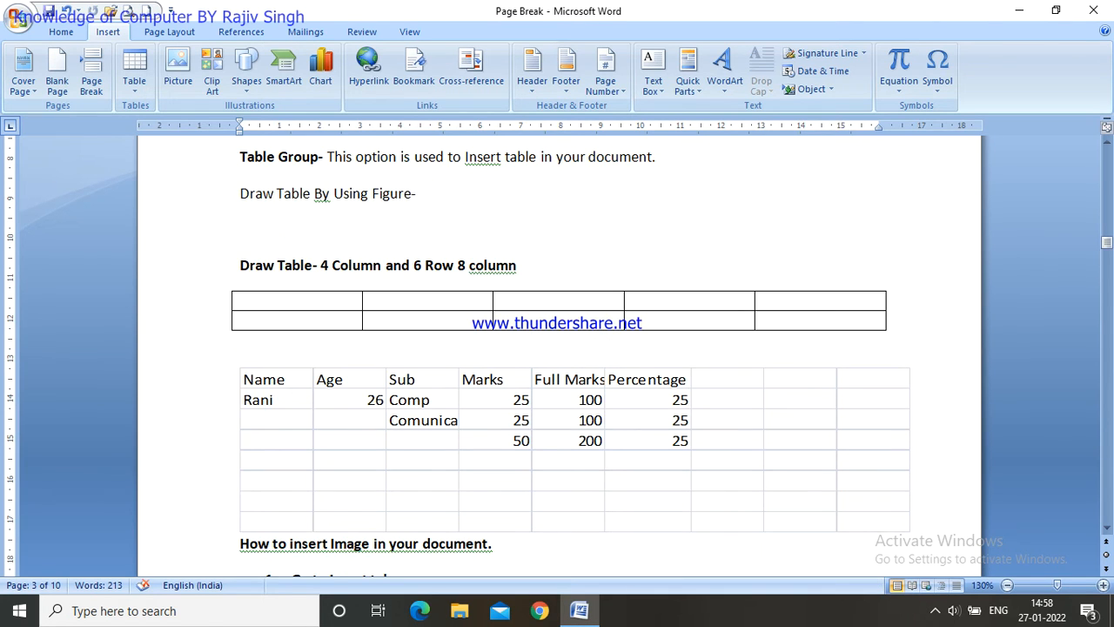
text(I)
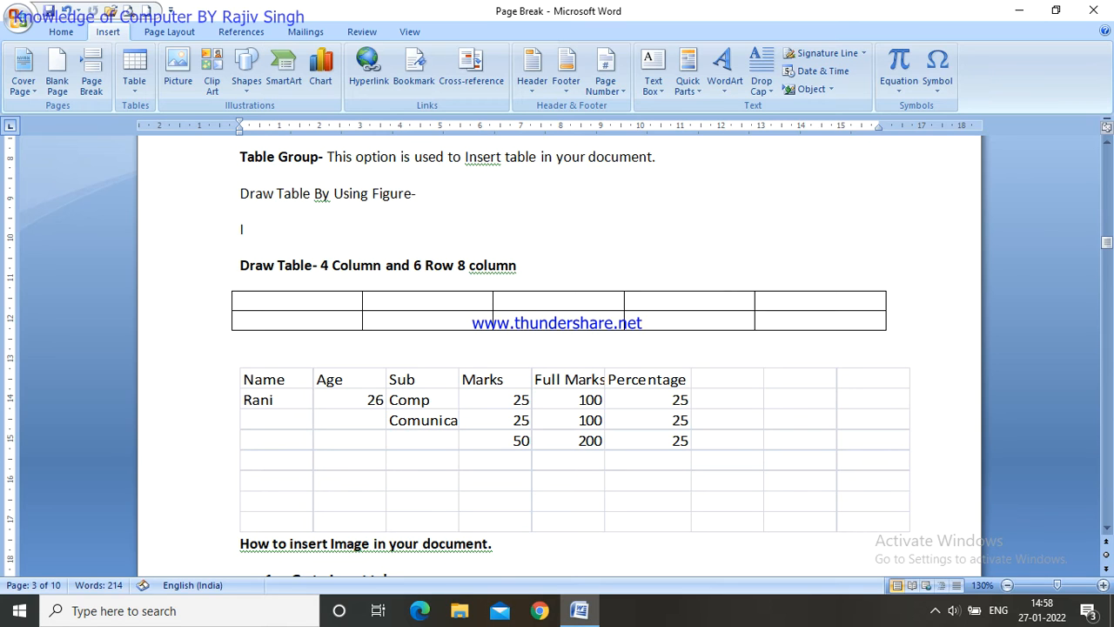
text(nser)
text(t)
text( Tabe)
text(l)
key(BackSpace)
key(BackSpace)
key(BackSpace)
key(BackSpace)
text(ble usi)
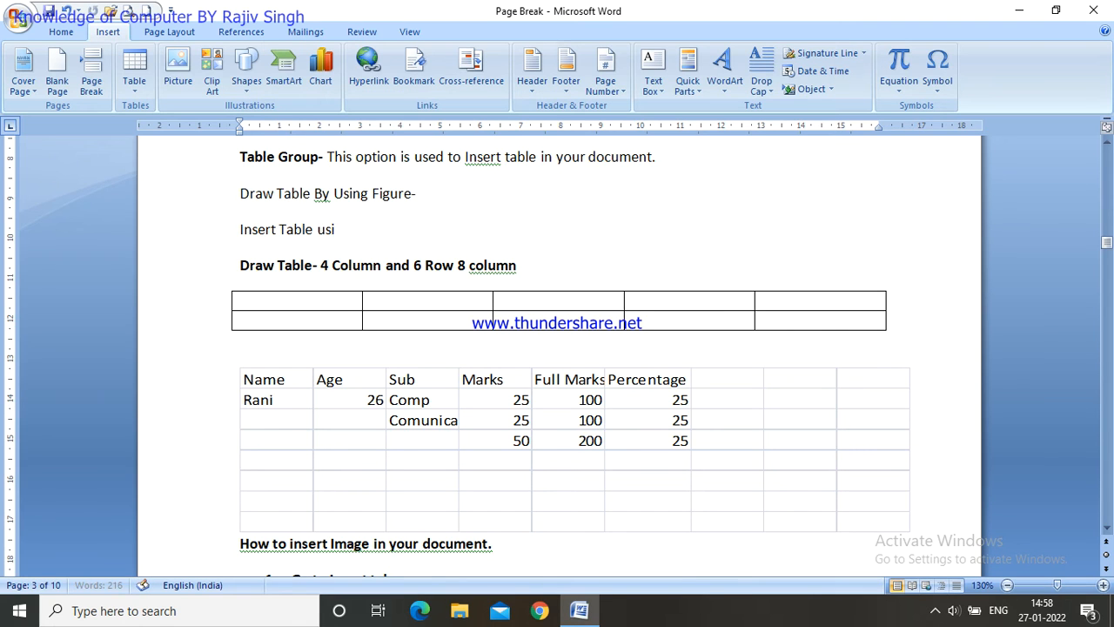
text(ng No of Row and Column)
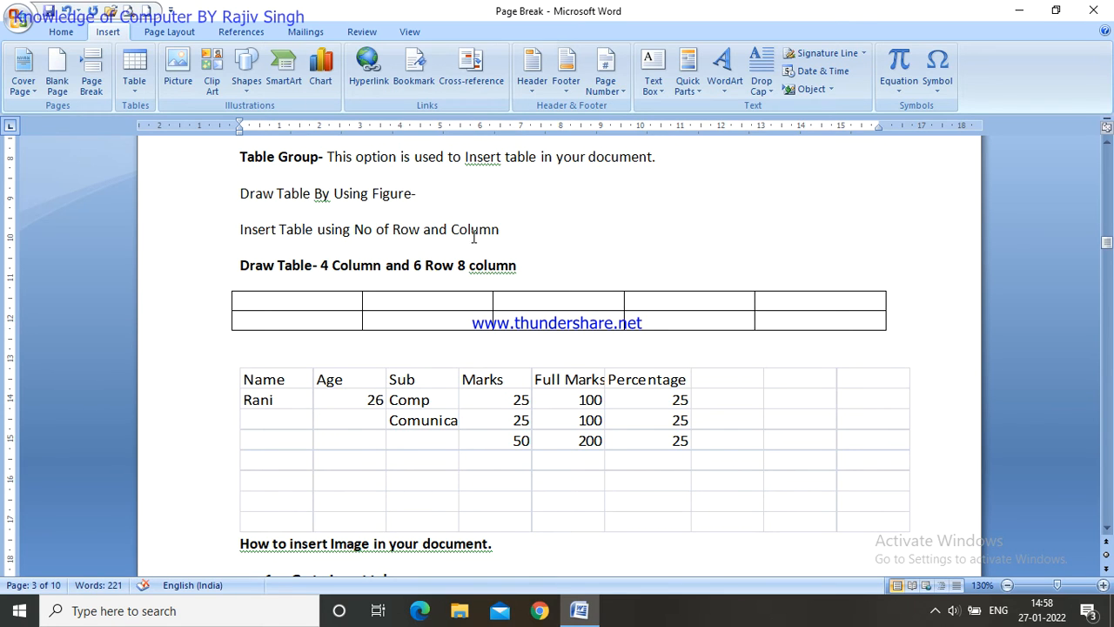
click(484, 264)
right_click(484, 264)
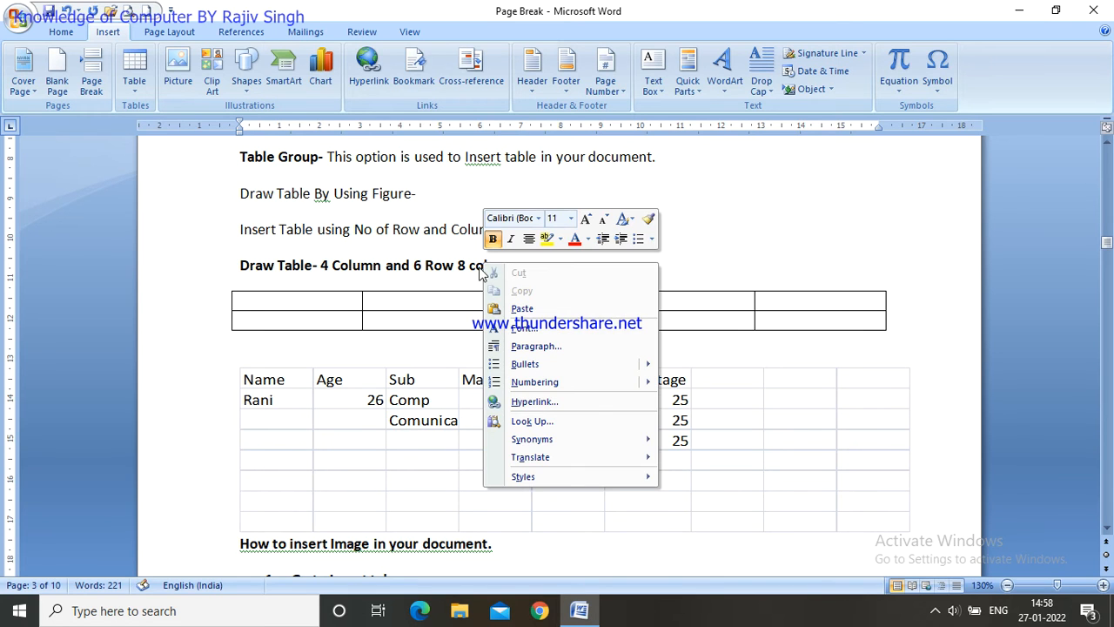
click(476, 266)
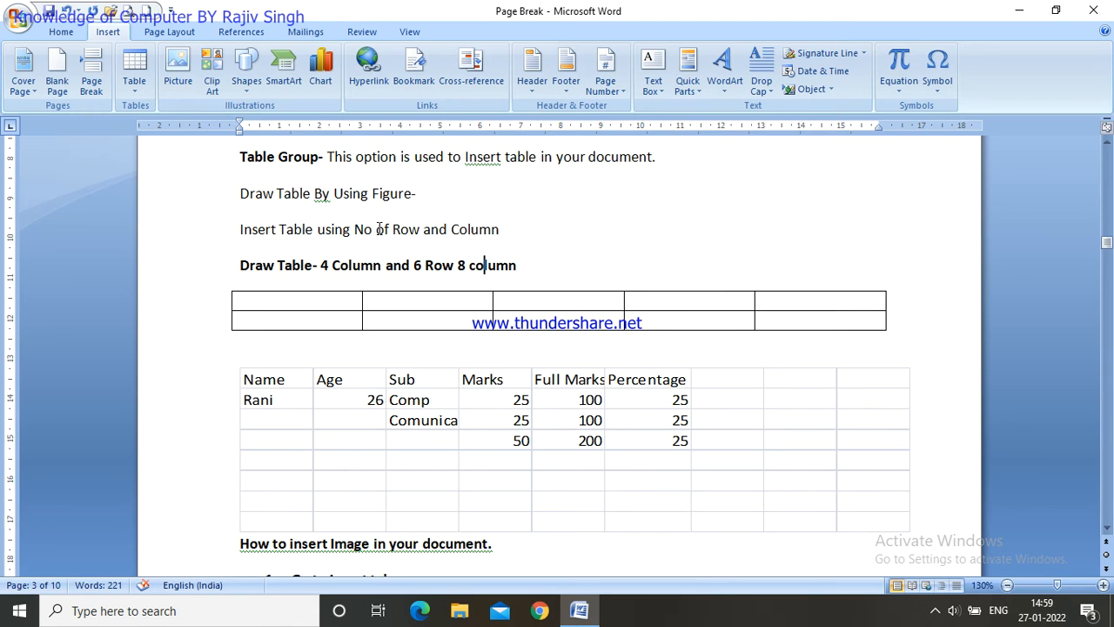
- Add the line "Column- Left to Right" below the "Insert Table using No of Row and Column" line
click(500, 230)
key(Return)
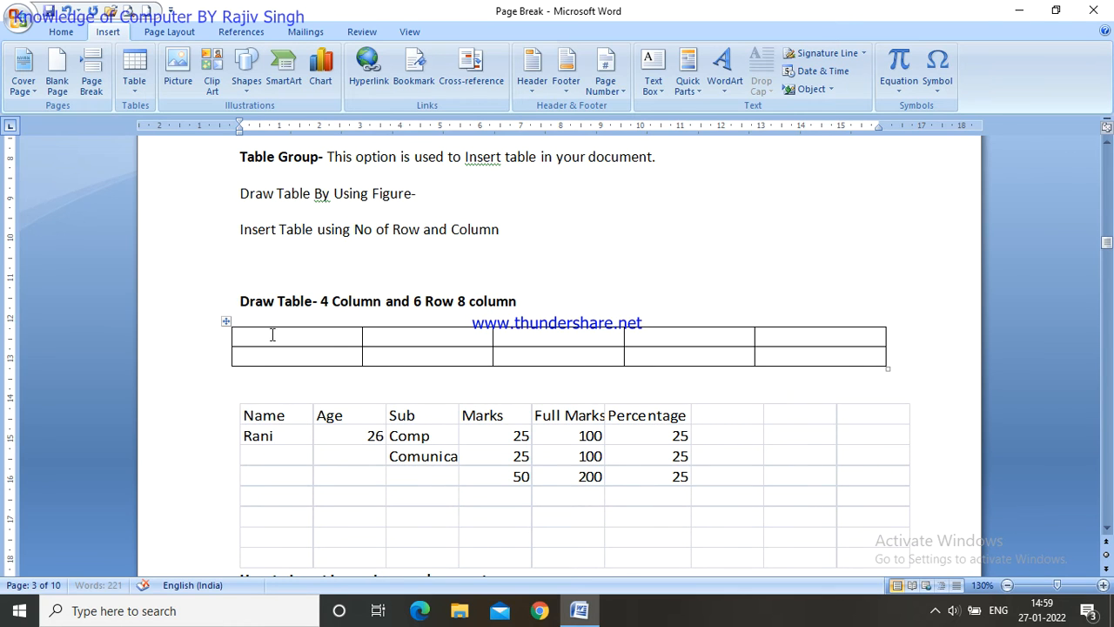
click(320, 341)
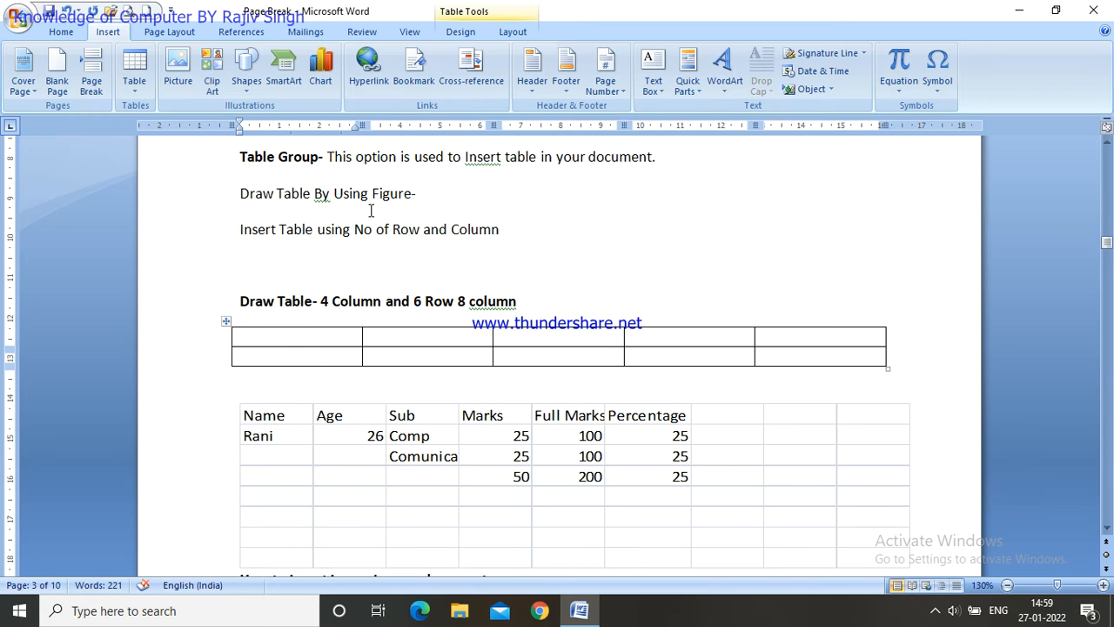
click(318, 236)
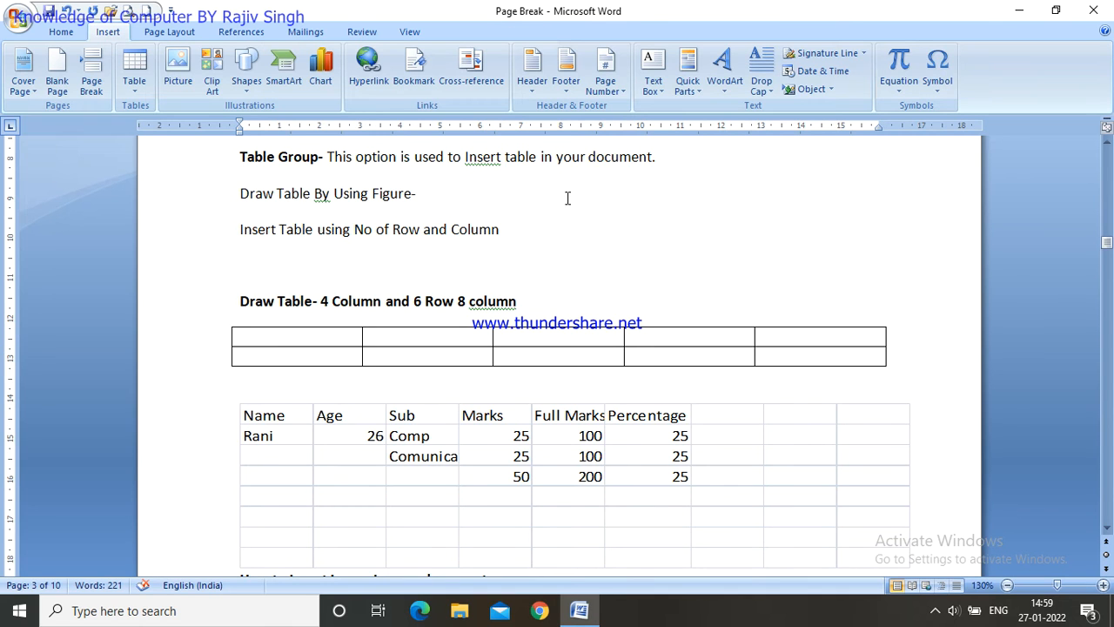
click(527, 228)
key(Return)
text(Coli)
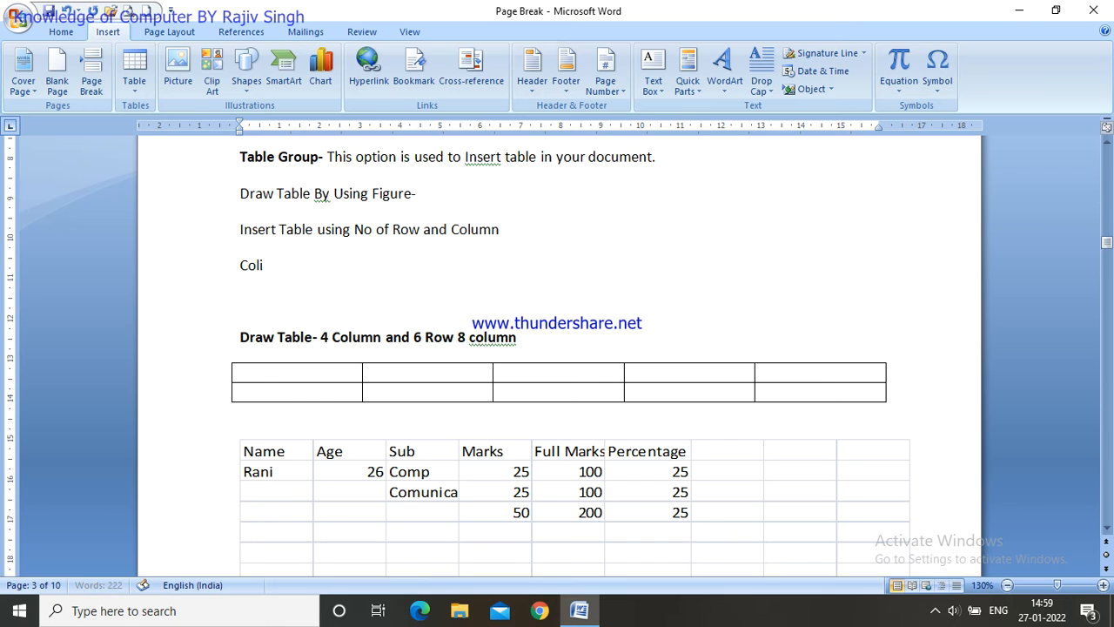
key(BackSpace)
text(umn- Right to)
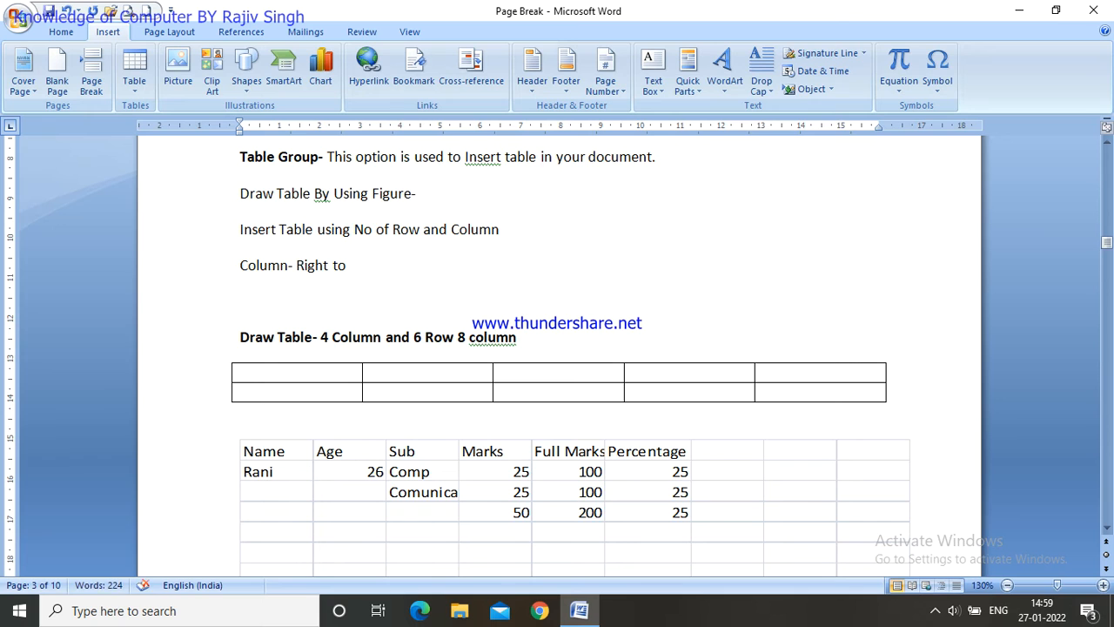
key(BackSpace)
key(BackSpace)
key(BackSpace)
text(Left to Rig)
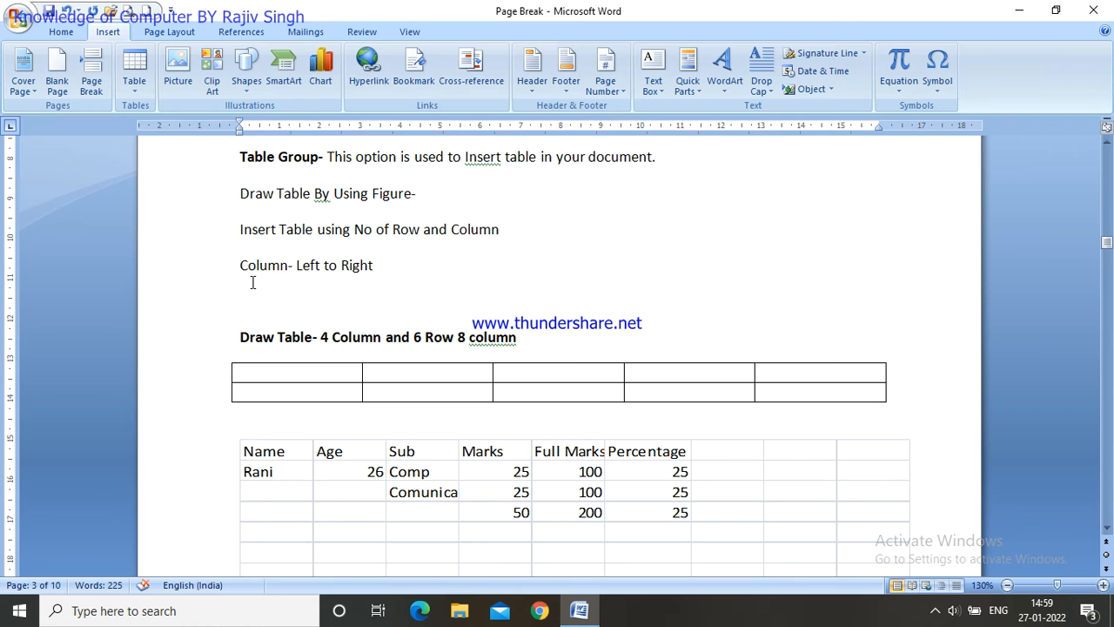
- Add the line "Row- Upward to Downward" below the Column line and remove the empty paragraph beneath it
key(Return)
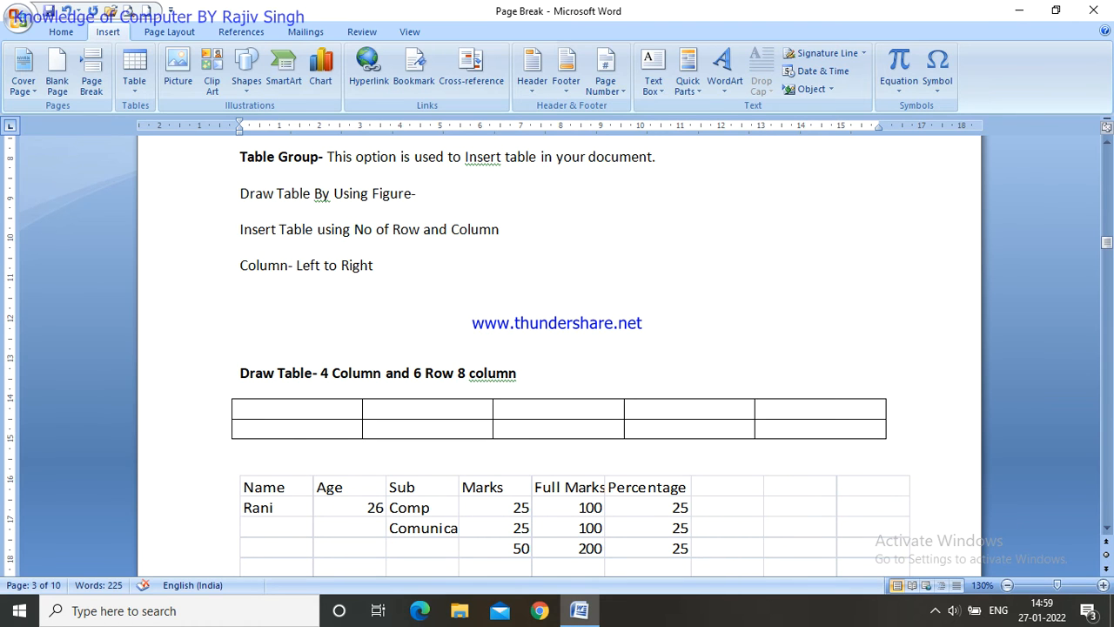
text(Row-)
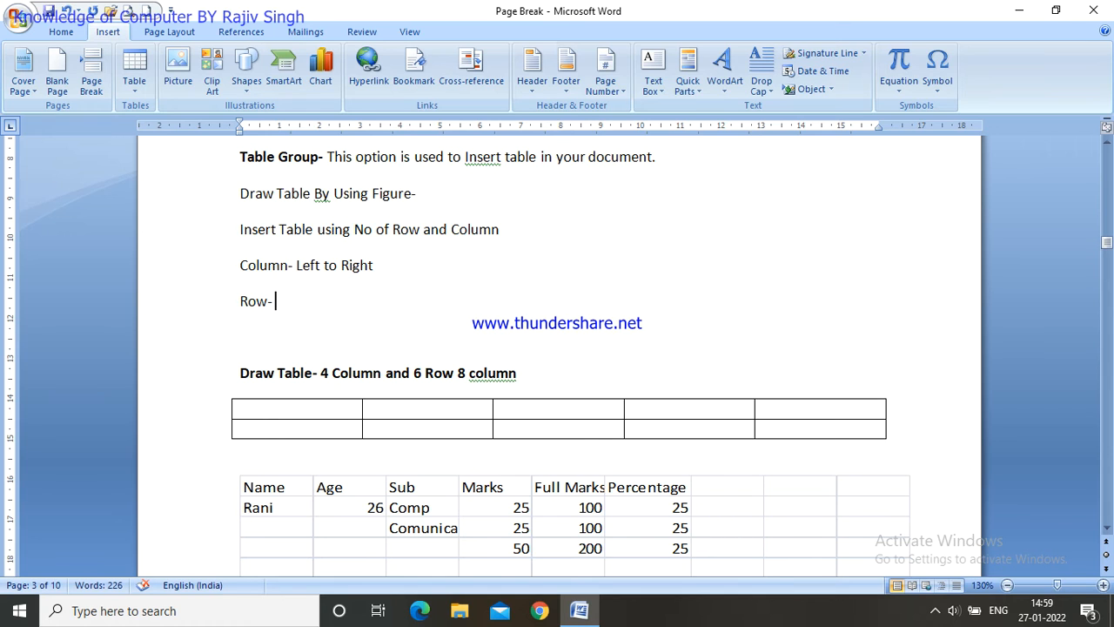
text( Upward to Down)
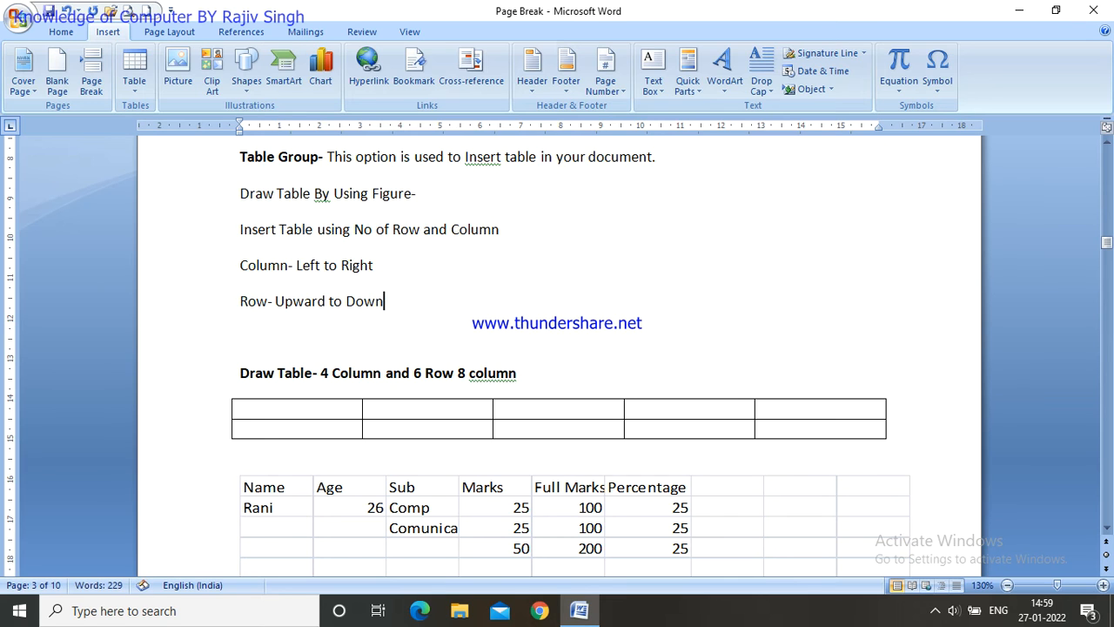
text(ward)
click(256, 325)
click(436, 316)
key(Delete)
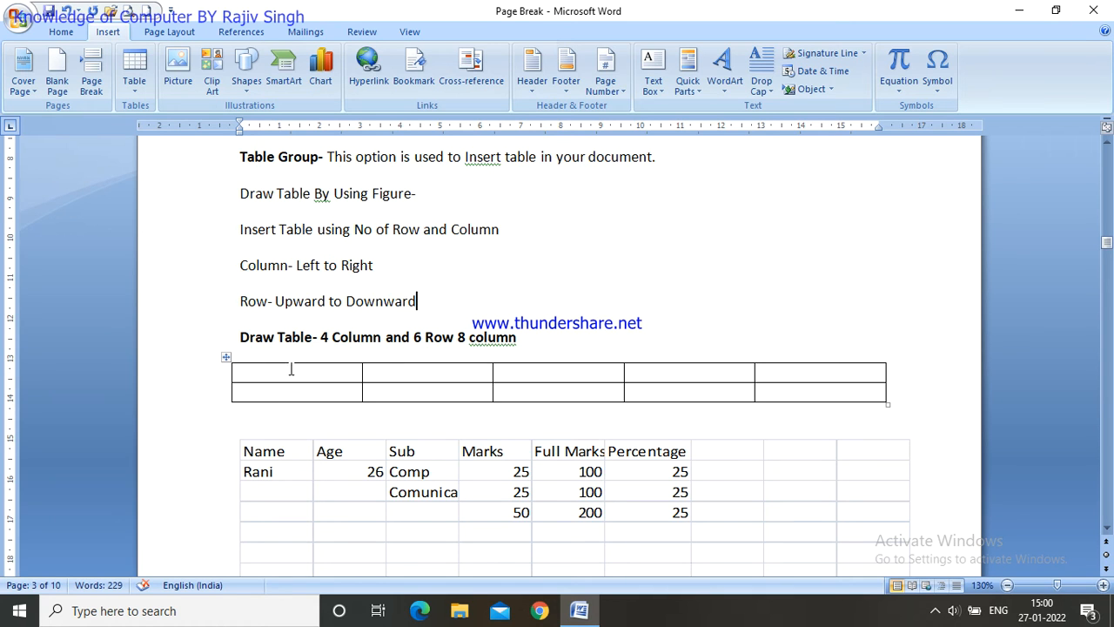
- Delete the text "4 Column and 6 Row 8 column" after the "Draw Table-" heading
click(134, 87)
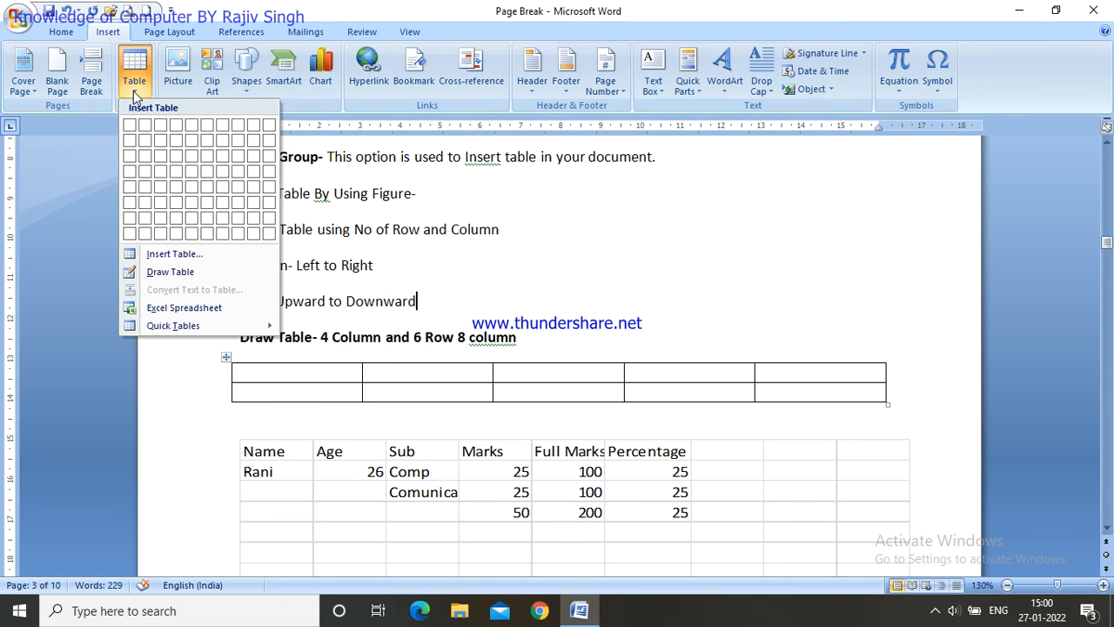
click(170, 273)
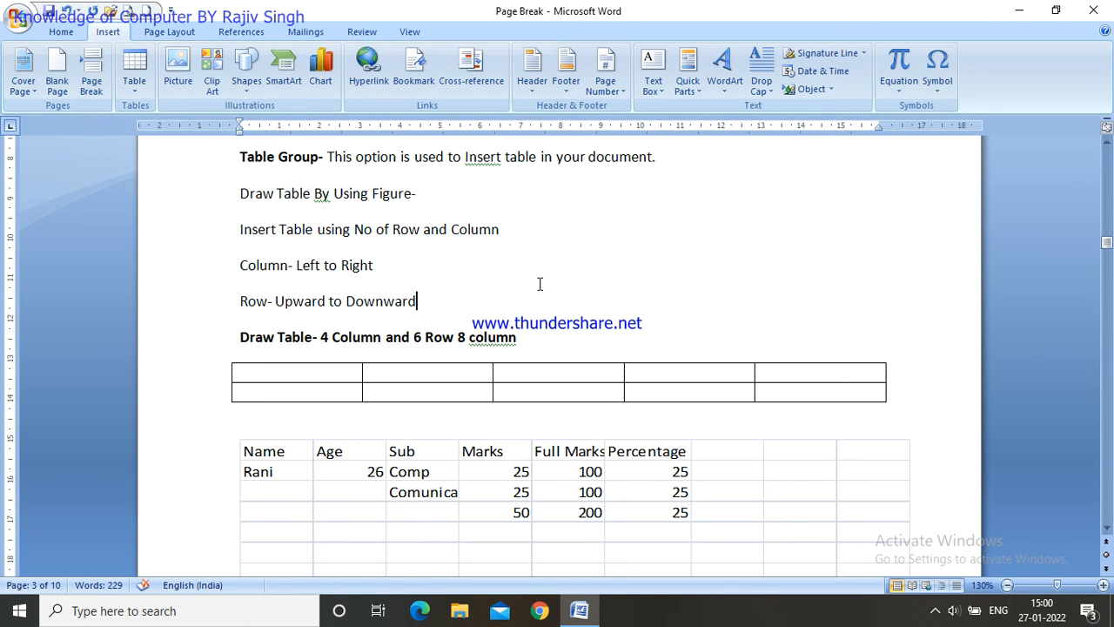
click(321, 337)
key(Delete)
key(Delete)
key(Delete)
key(Delete)
key(Delete)
key(Delete)
key(Delete)
key(Delete)
key(Delete)
key(Delete)
key(Delete)
key(Delete)
key(Delete)
key(Delete)
key(Delete)
key(Delete)
key(Delete)
key(Delete)
key(Delete)
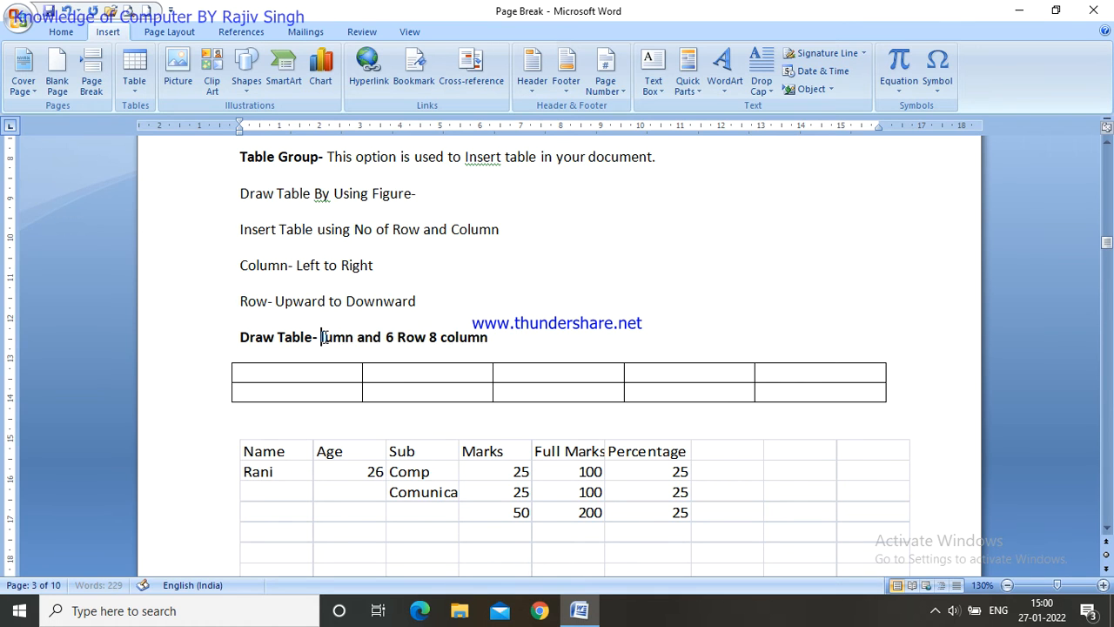
key(Delete)
key(Delete)
key(Delete)
key(Delete)
key(Delete)
key(Delete)
key(Delete)
key(Delete)
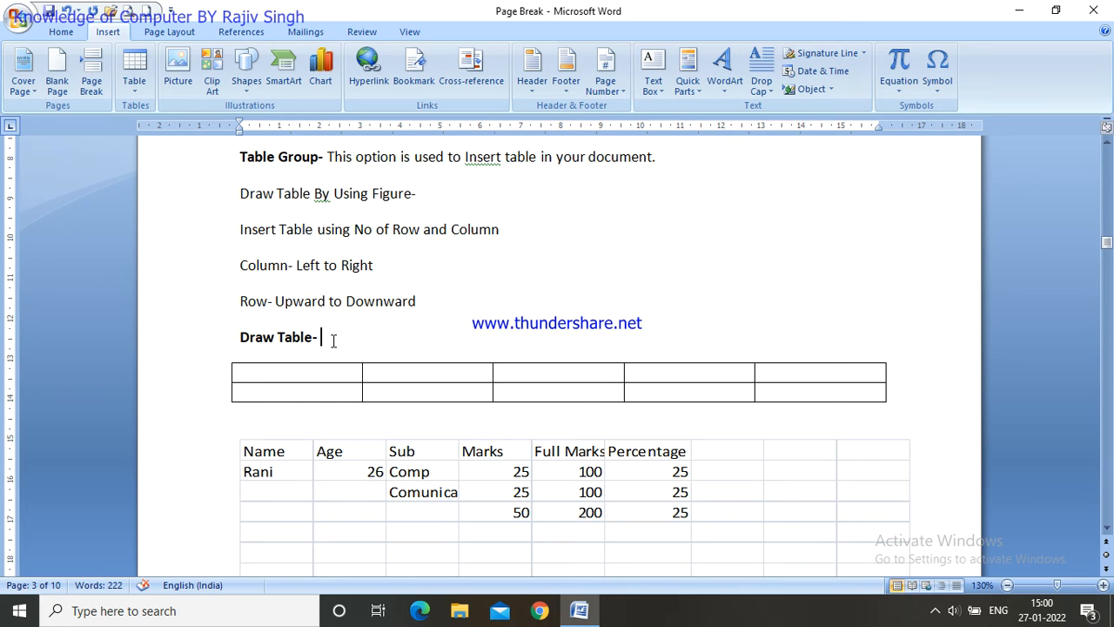
- Describe Draw Table as "used to Increase number of Column.", correcting the misspelt word with the suggestion "Increase"
text(used to Incresse)
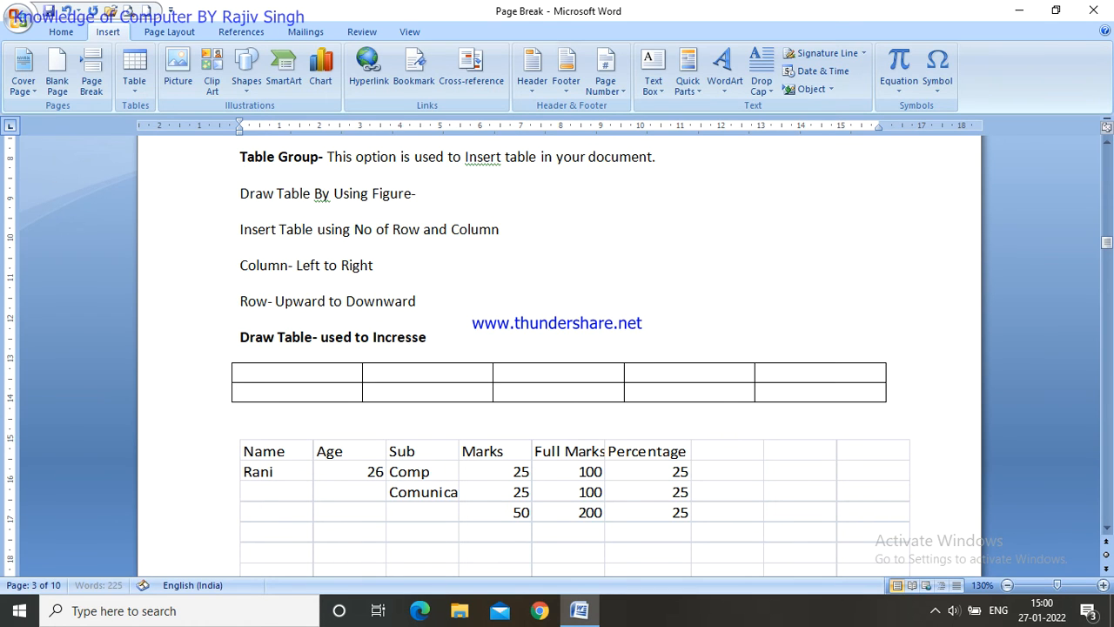
right_click(398, 338)
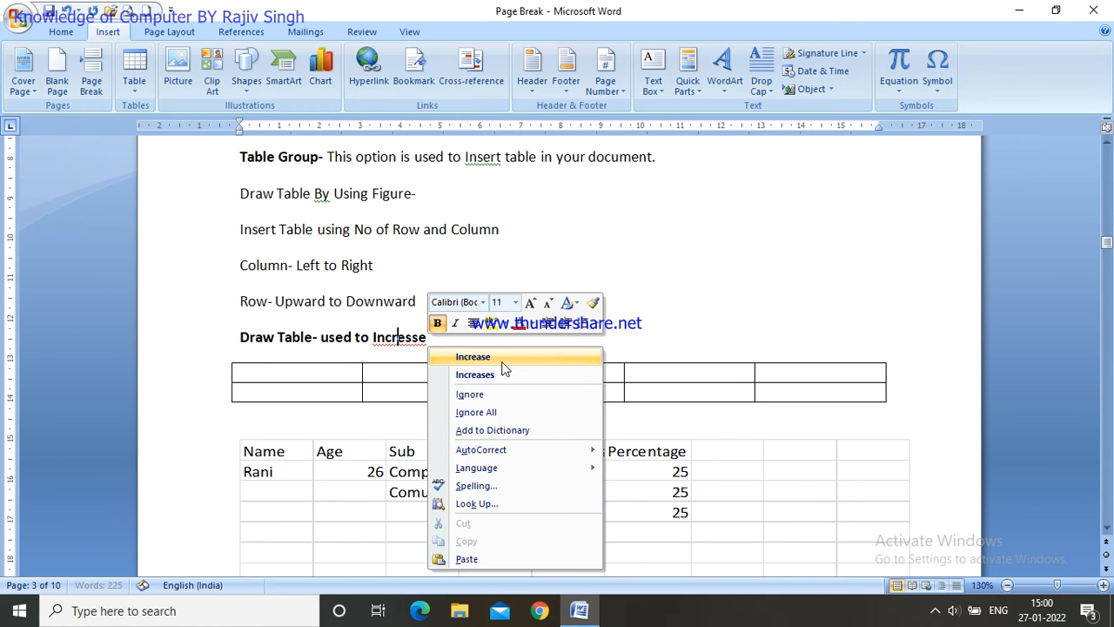
click(496, 357)
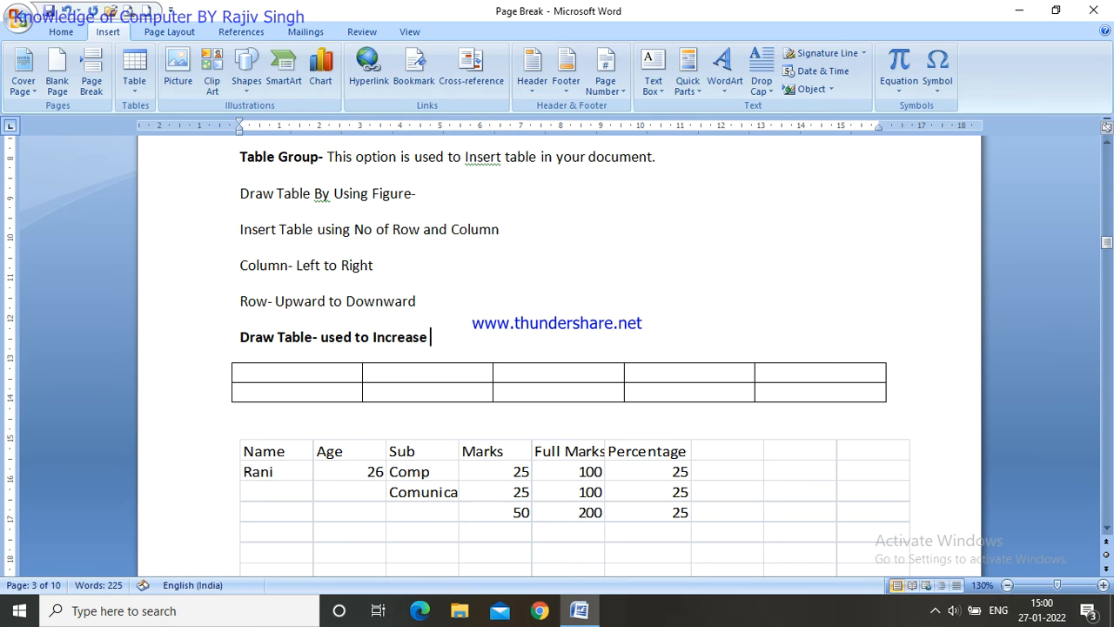
text(number of )
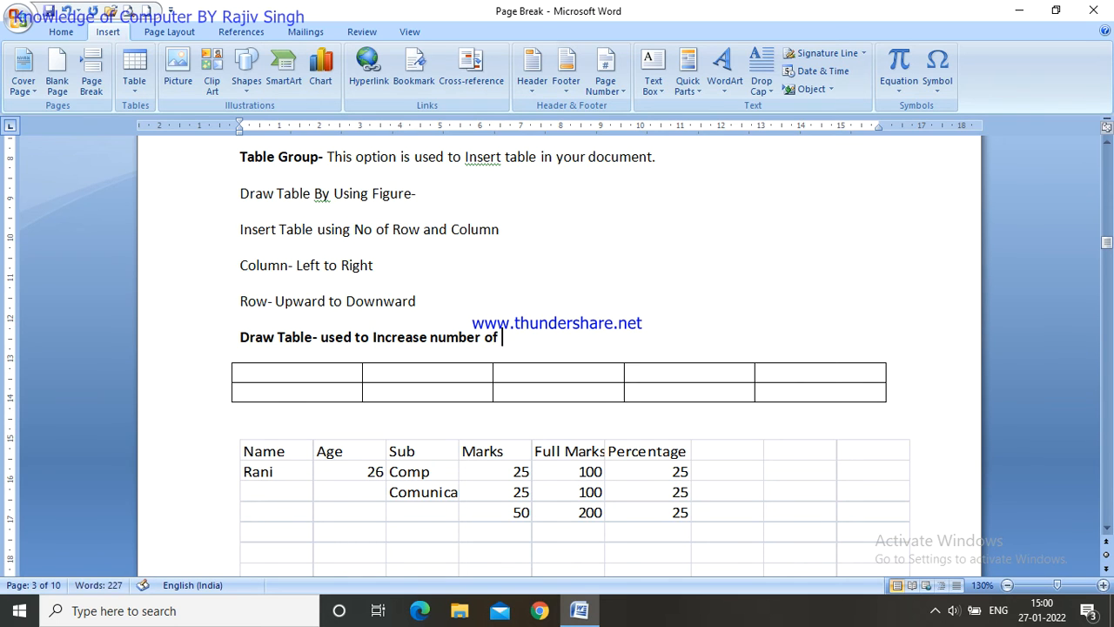
text(Column.)
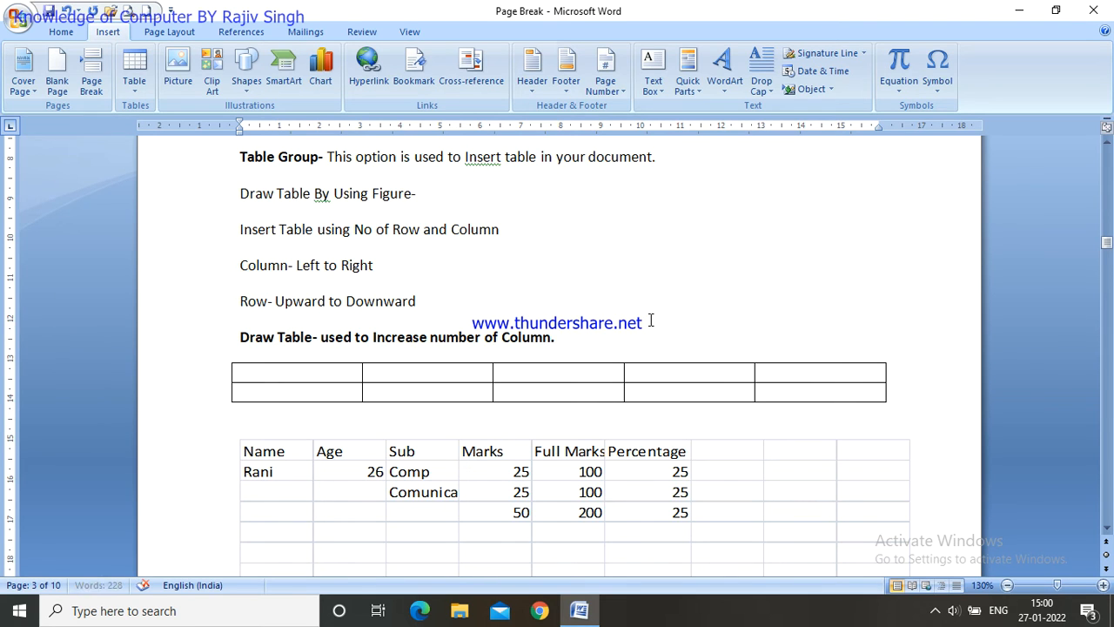
- Use Draw Table to split each of the five columns of the empty table in two with vertical lines across both rows
click(273, 373)
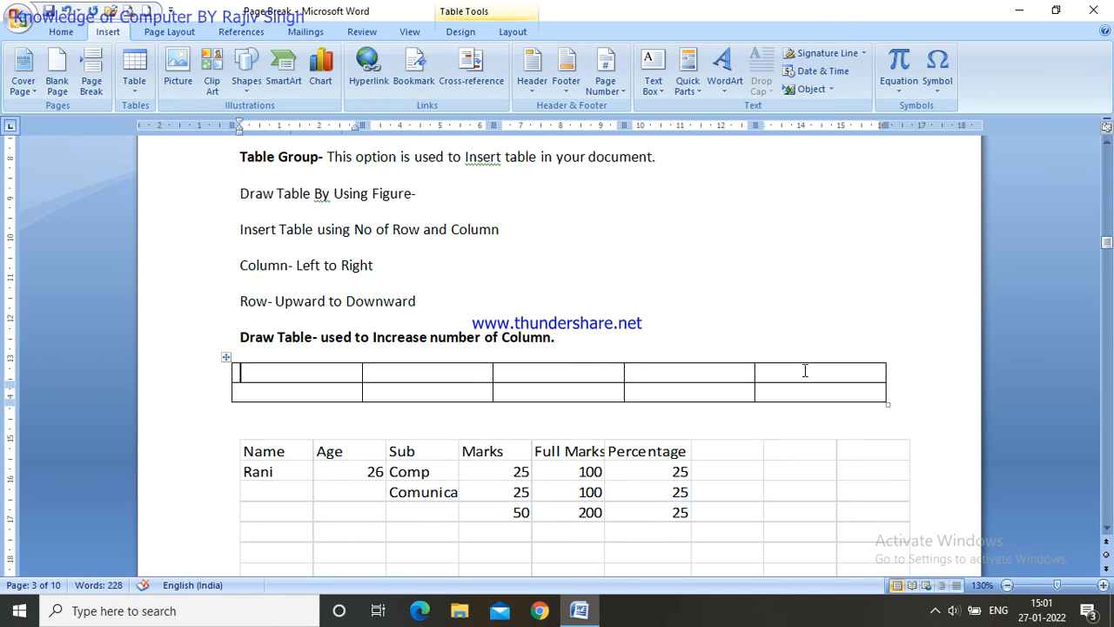
click(259, 420)
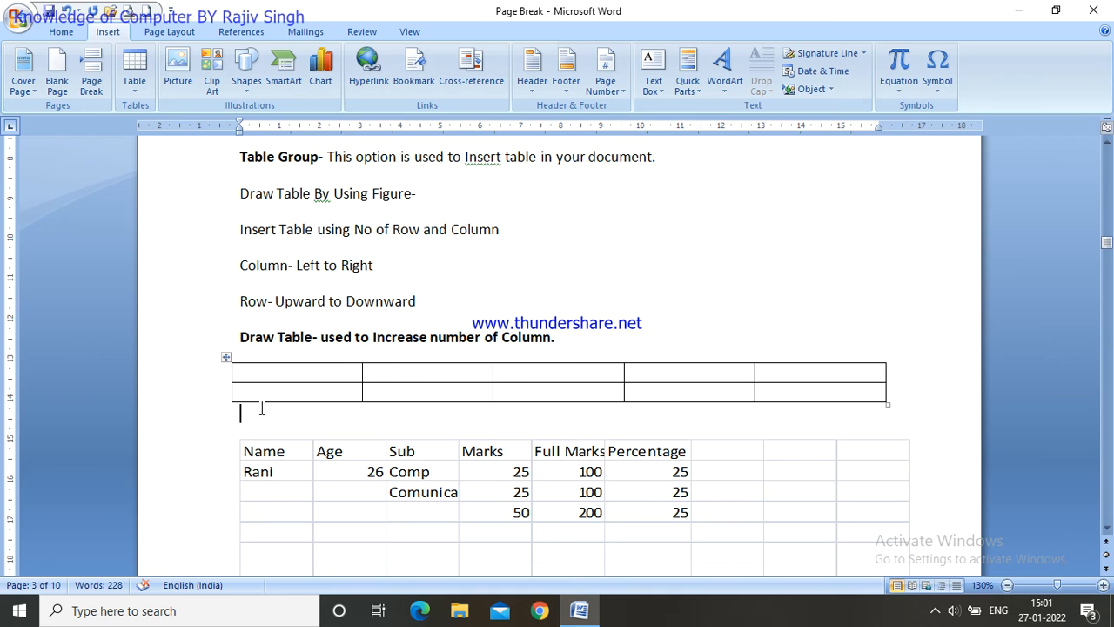
click(130, 89)
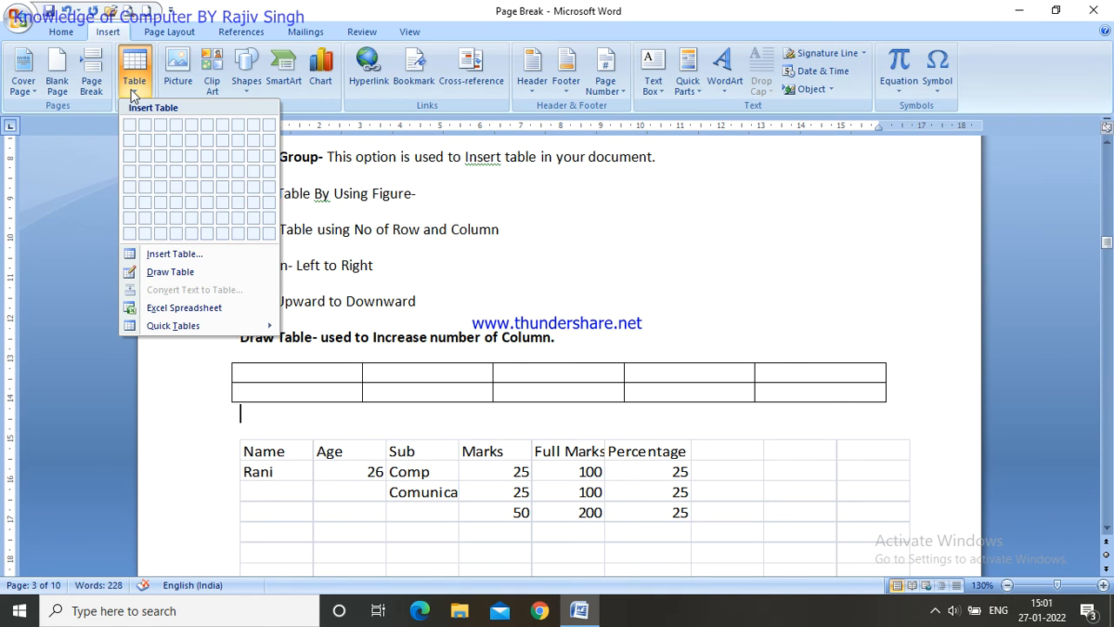
click(173, 272)
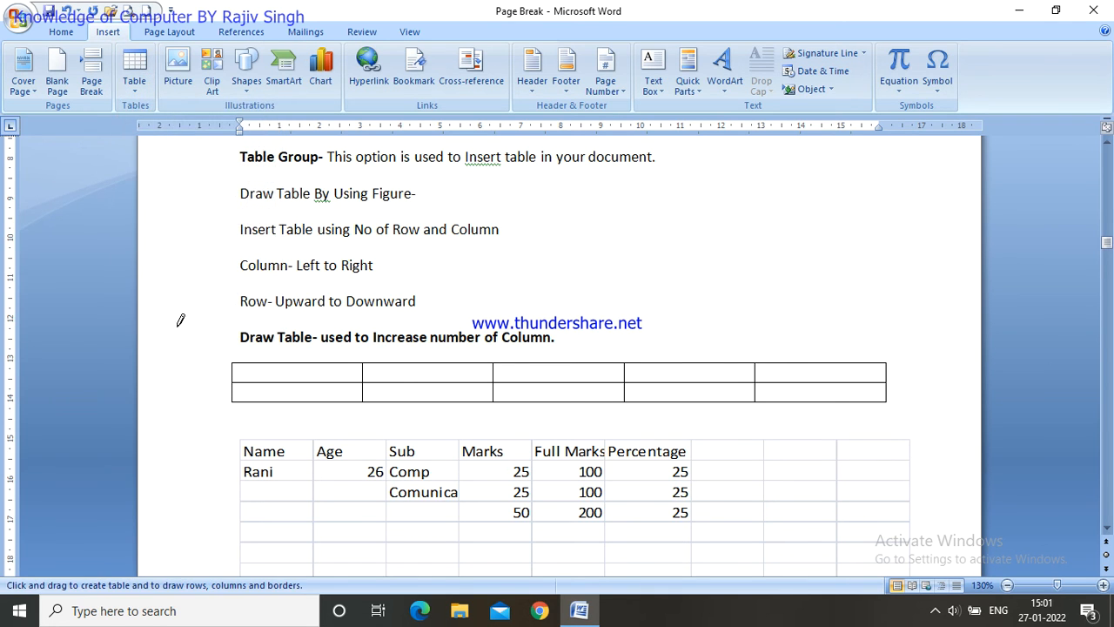
drag(291, 358, 291, 406)
drag(432, 358, 430, 400)
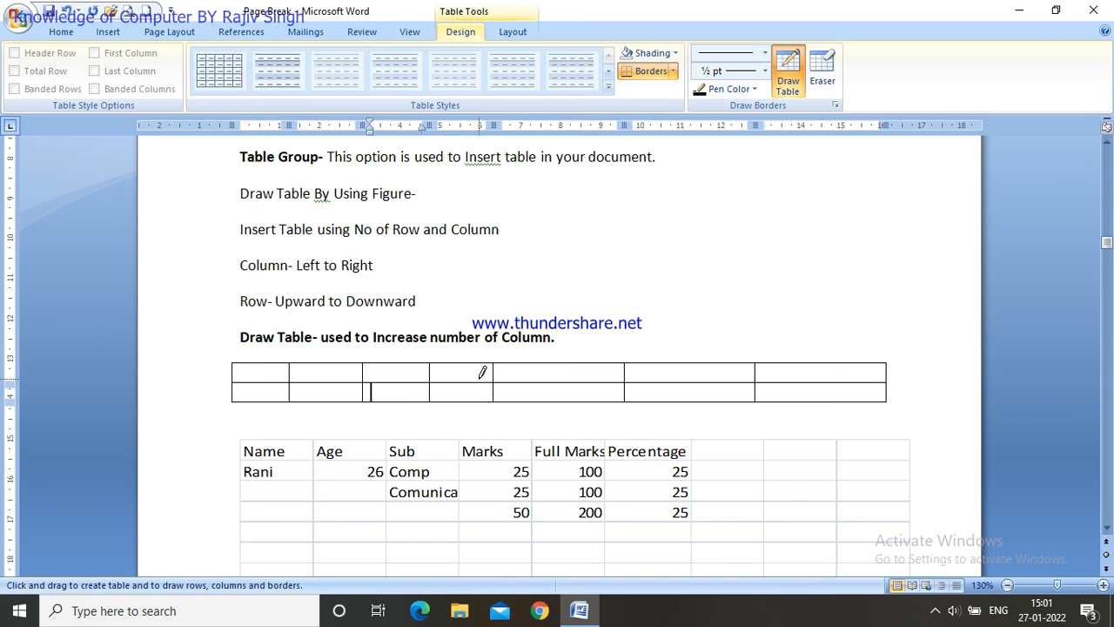
drag(561, 356, 558, 399)
drag(694, 362, 695, 399)
drag(815, 363, 816, 399)
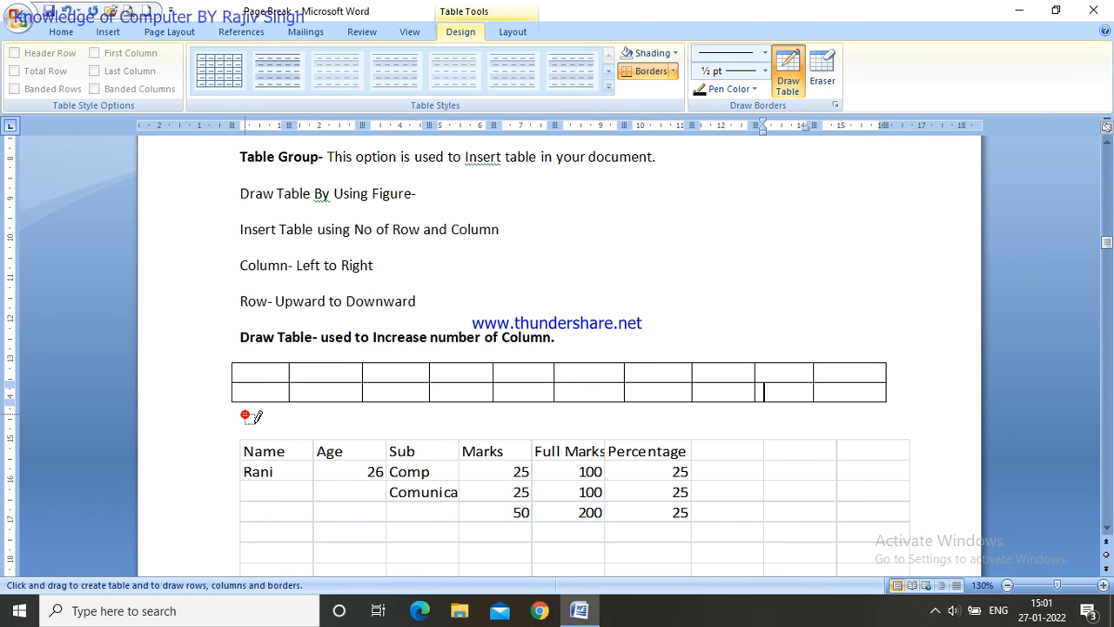
key(Escape)
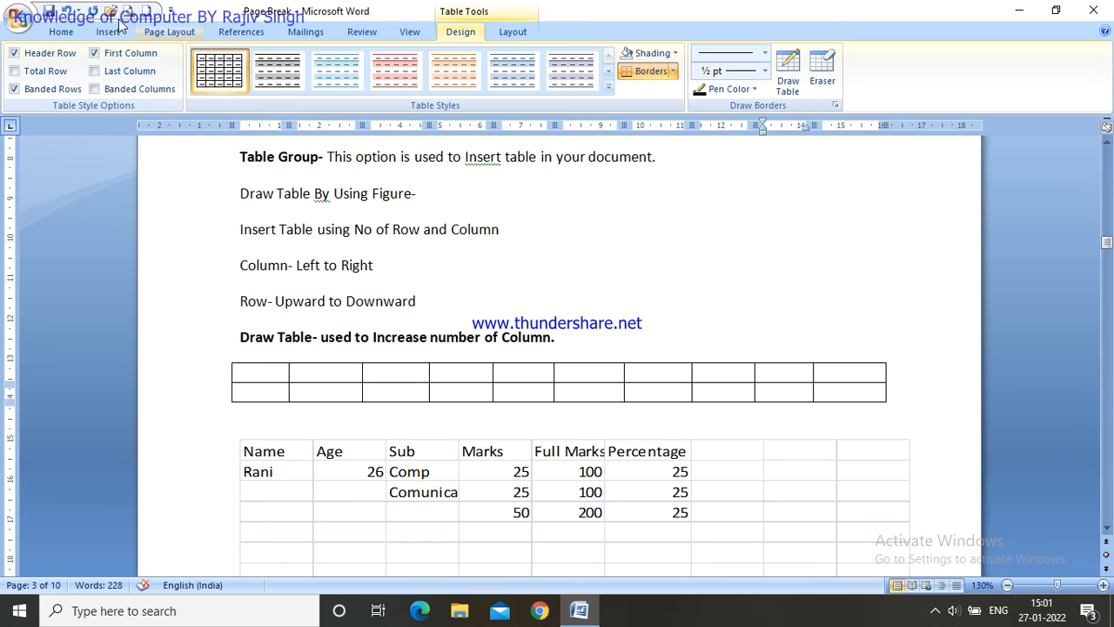
- Look at the Excel Spreadsheet option among the table insertion choices without inserting a spreadsheet
click(60, 31)
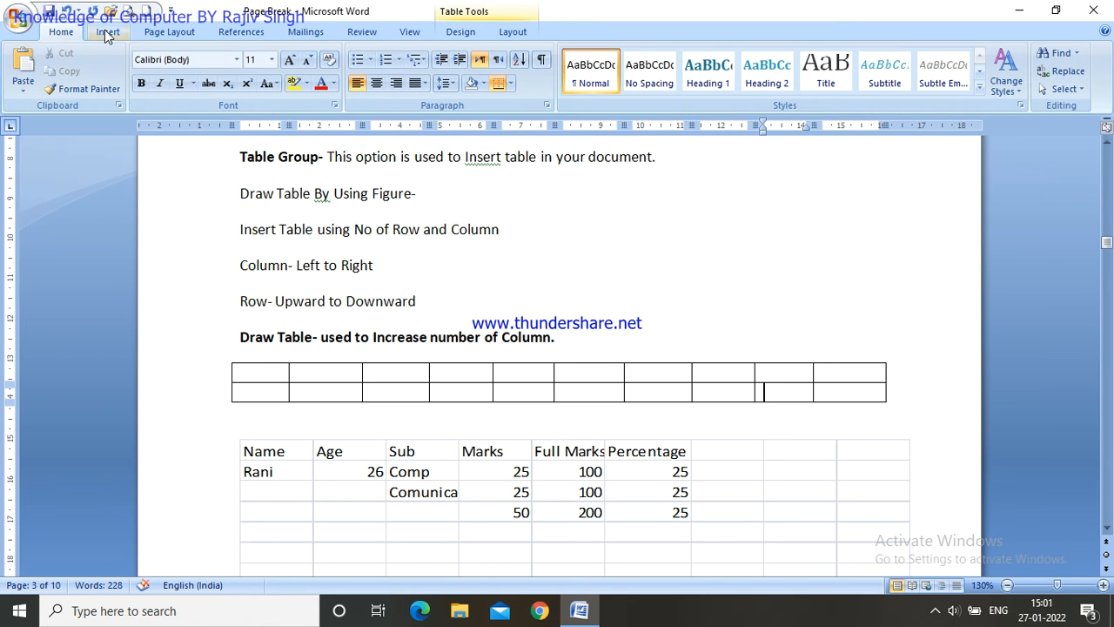
click(108, 31)
click(136, 97)
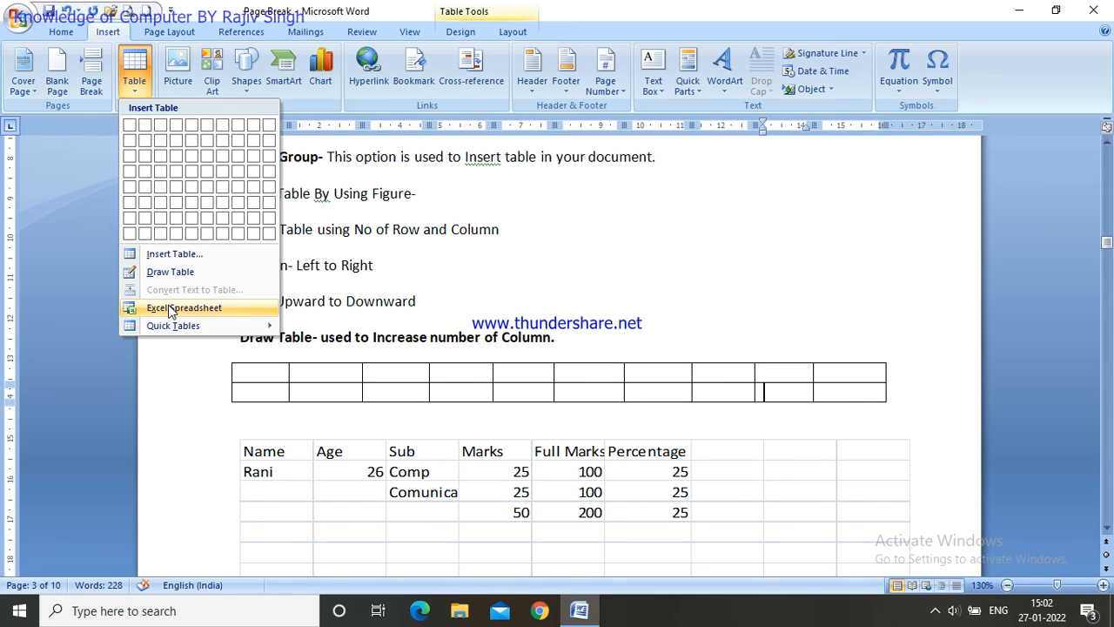
click(391, 503)
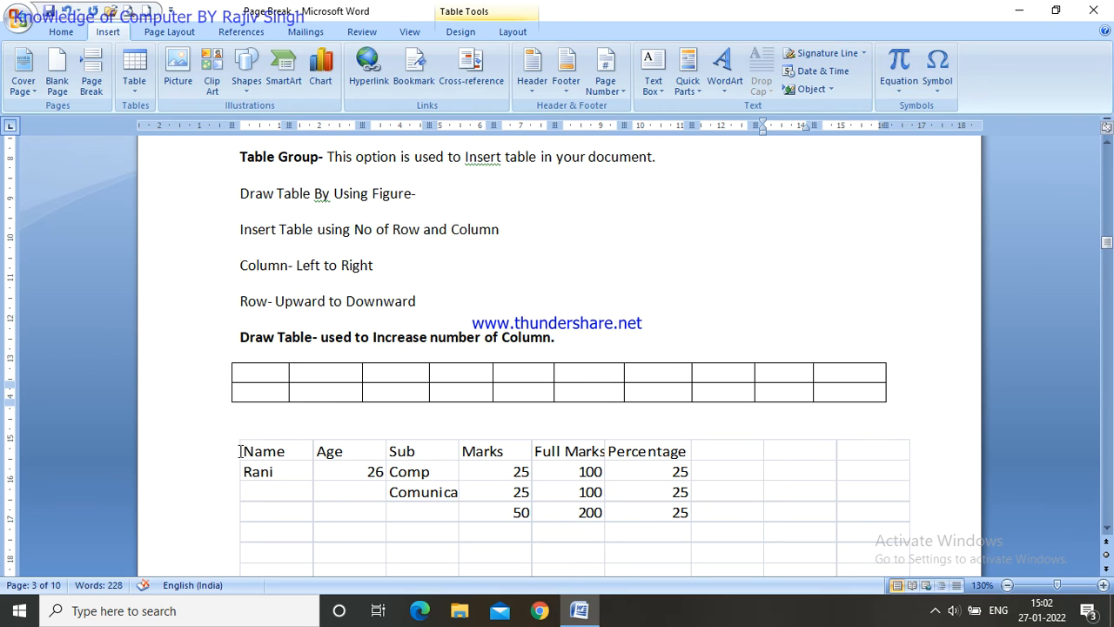
- Cut the old embedded marks worksheet from below the ten-column table
click(574, 437)
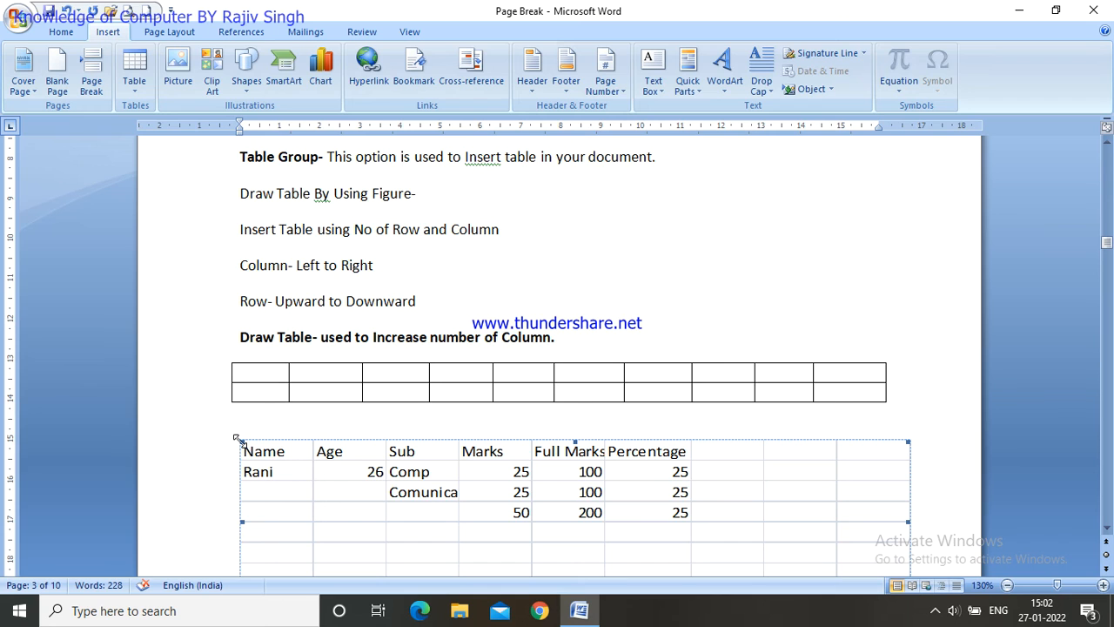
click(389, 485)
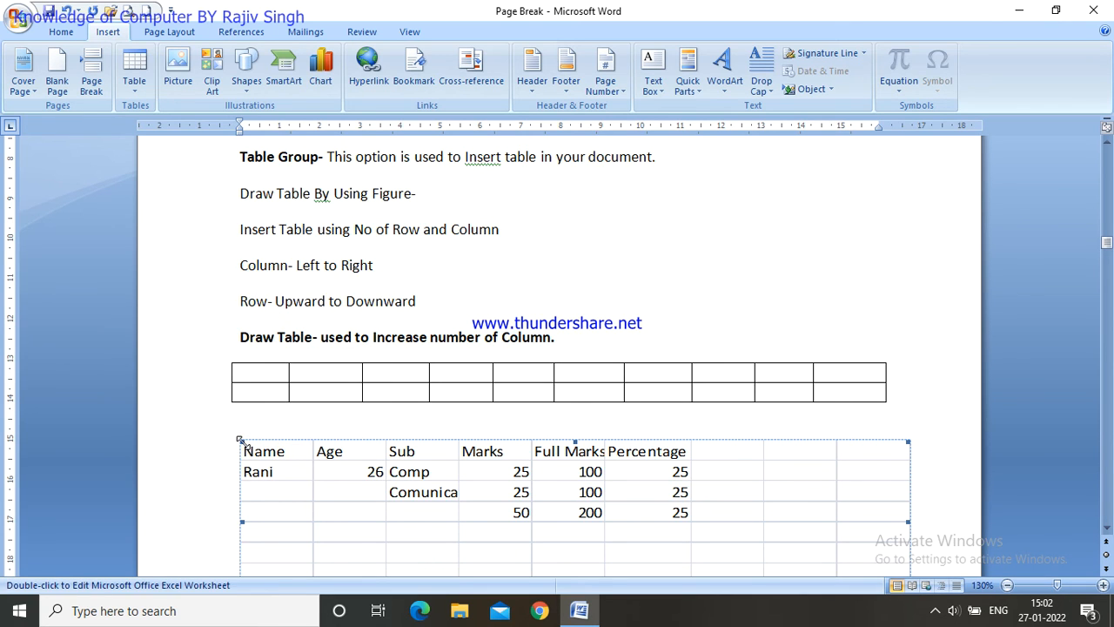
right_click(270, 458)
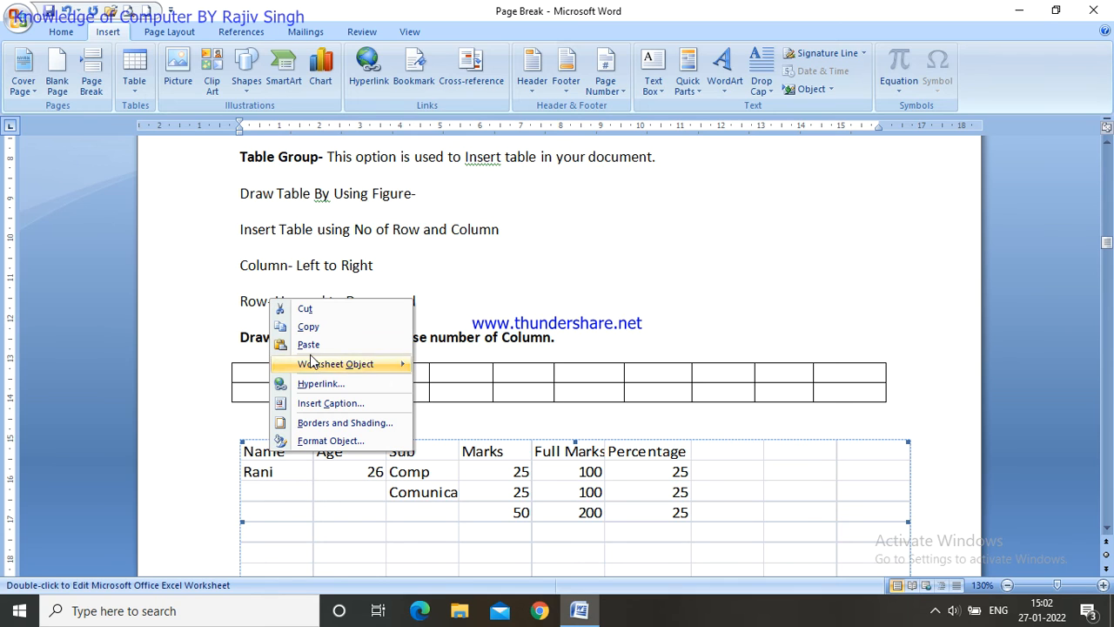
click(311, 308)
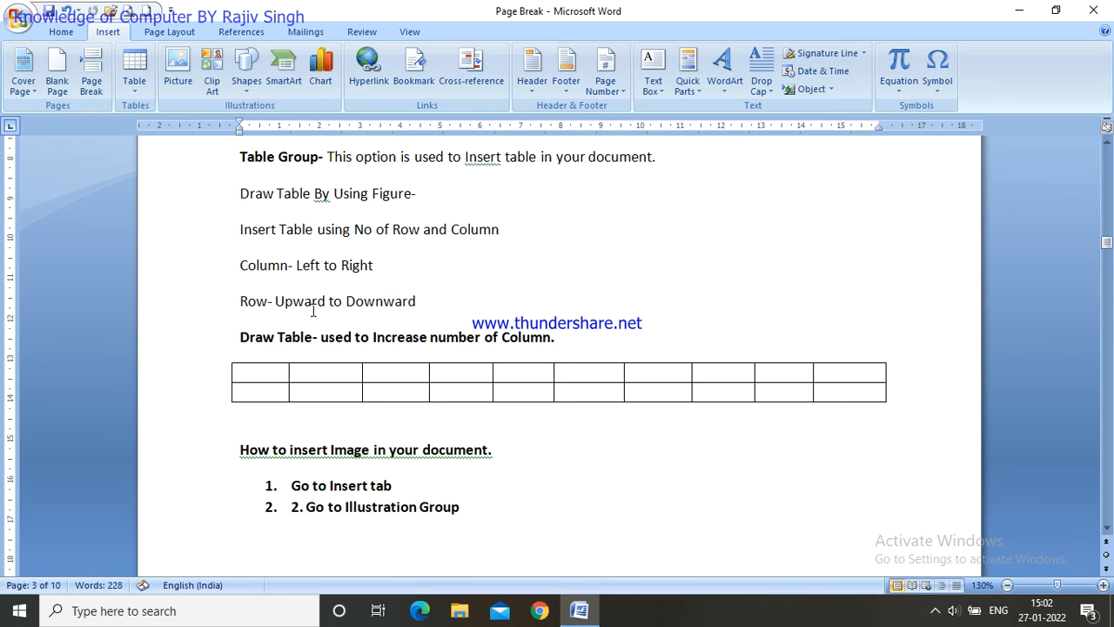
- Add the heading "Insert Excel Spreadsheet" below the ten-column table, followed by an empty line
click(237, 414)
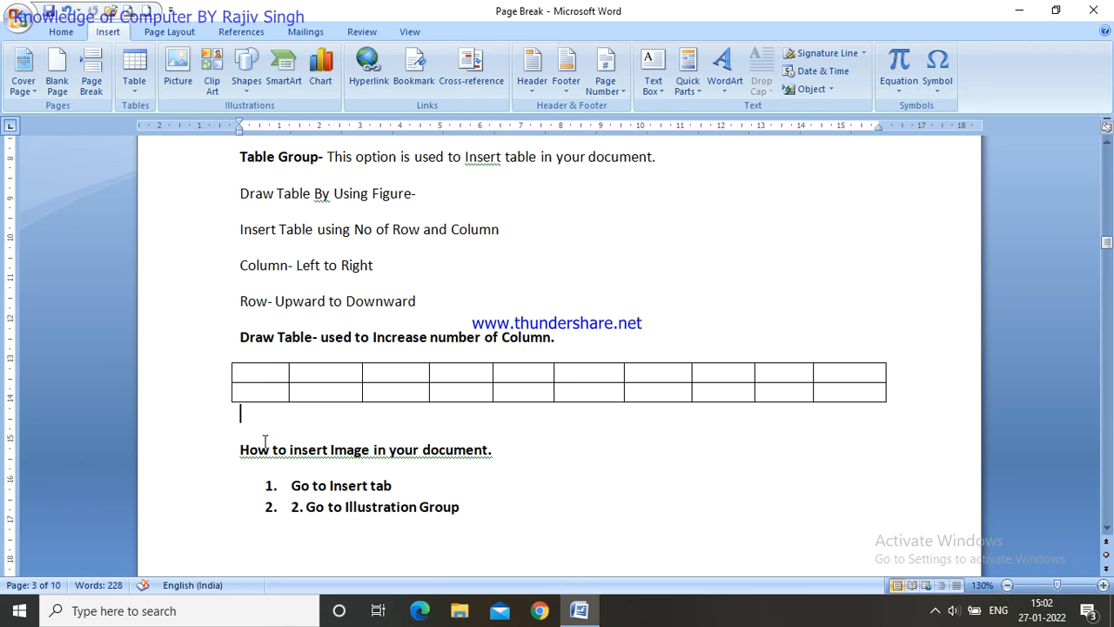
key(Return)
text(Insert)
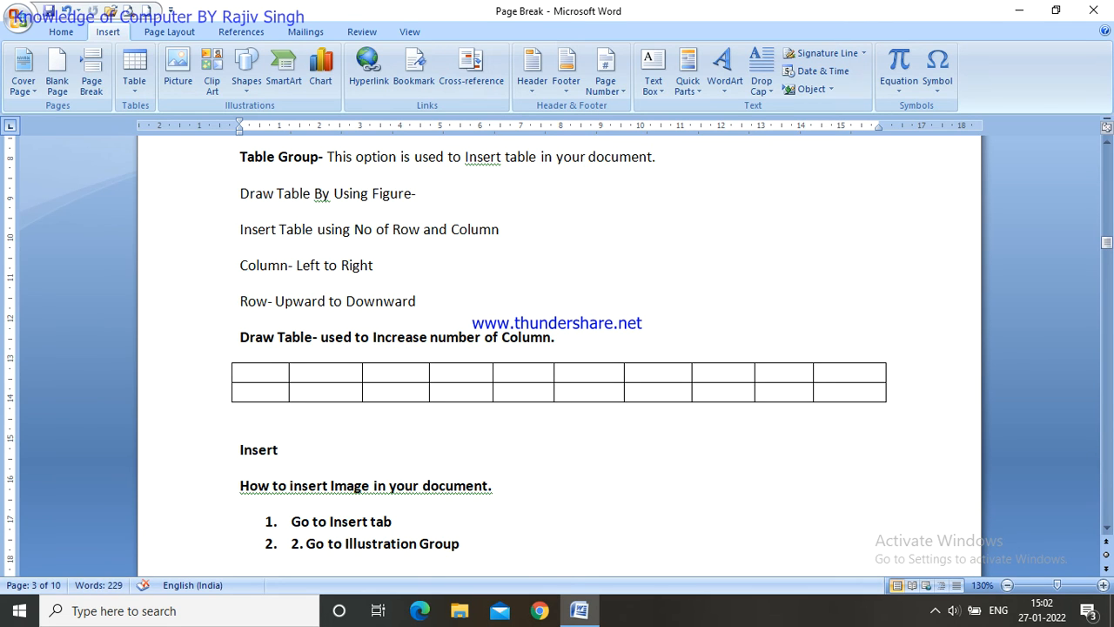
text( M)
key(BackSpace)
text(Ecx)
key(BackSpace)
text(xcell)
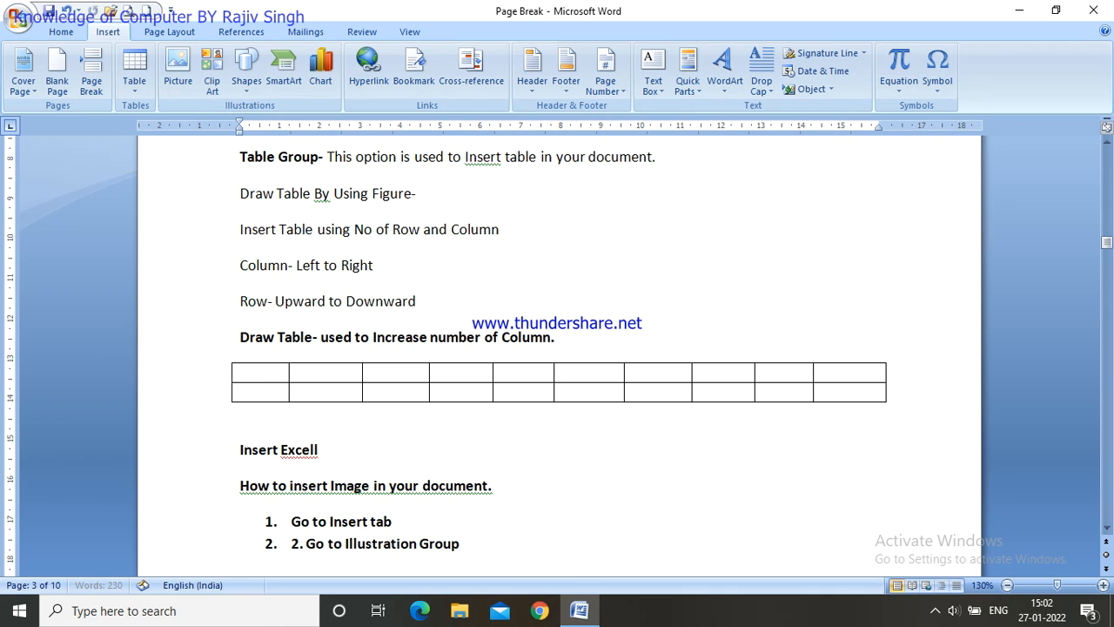
key(BackSpace)
key(BackSpace)
text(l Spreadsheet)
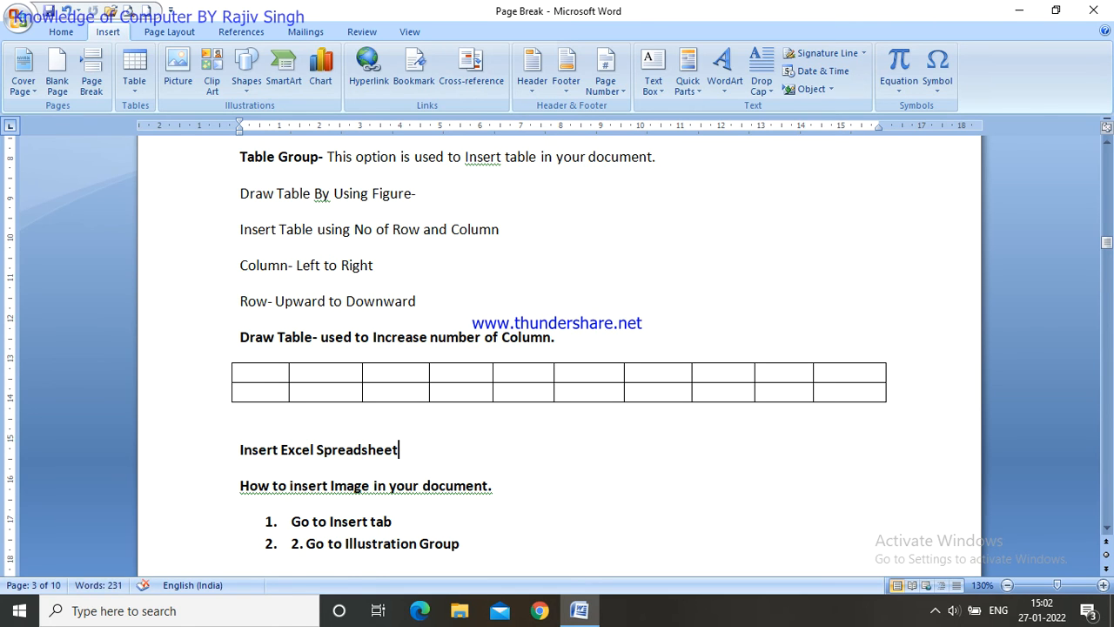
key(Return)
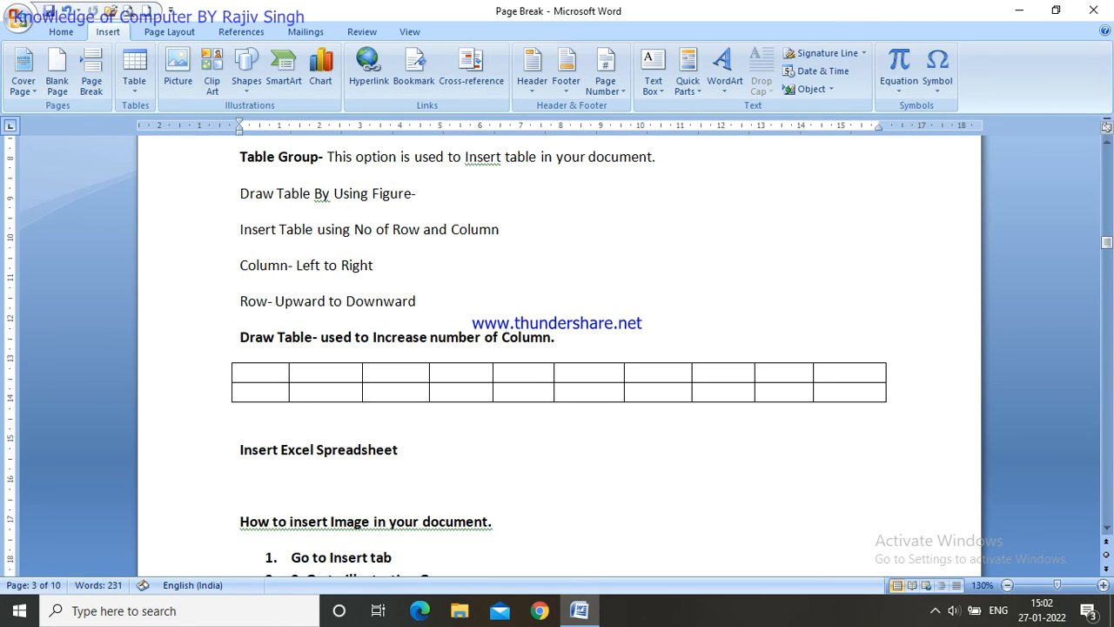
- Insert an Excel spreadsheet on the empty line below the "Insert Excel Spreadsheet" heading and return to the document
click(135, 83)
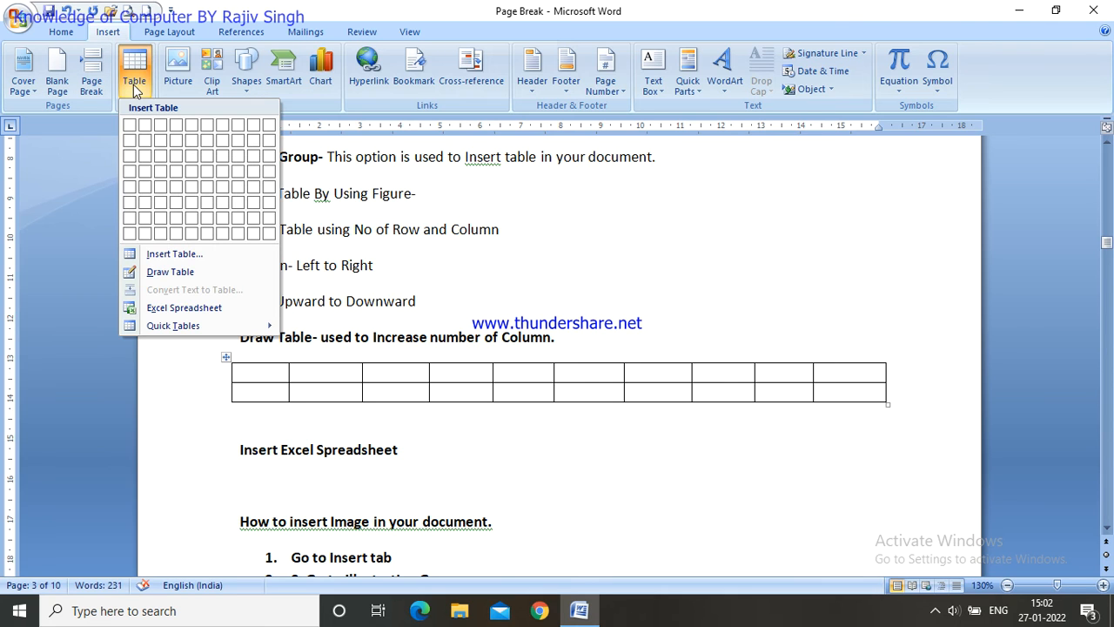
click(171, 310)
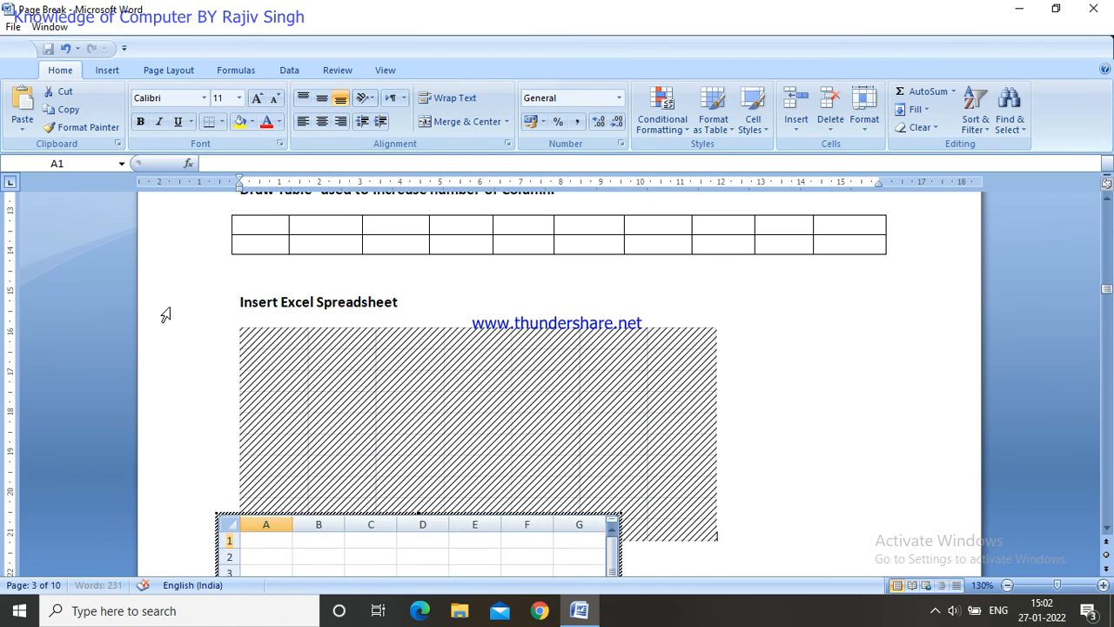
click(448, 370)
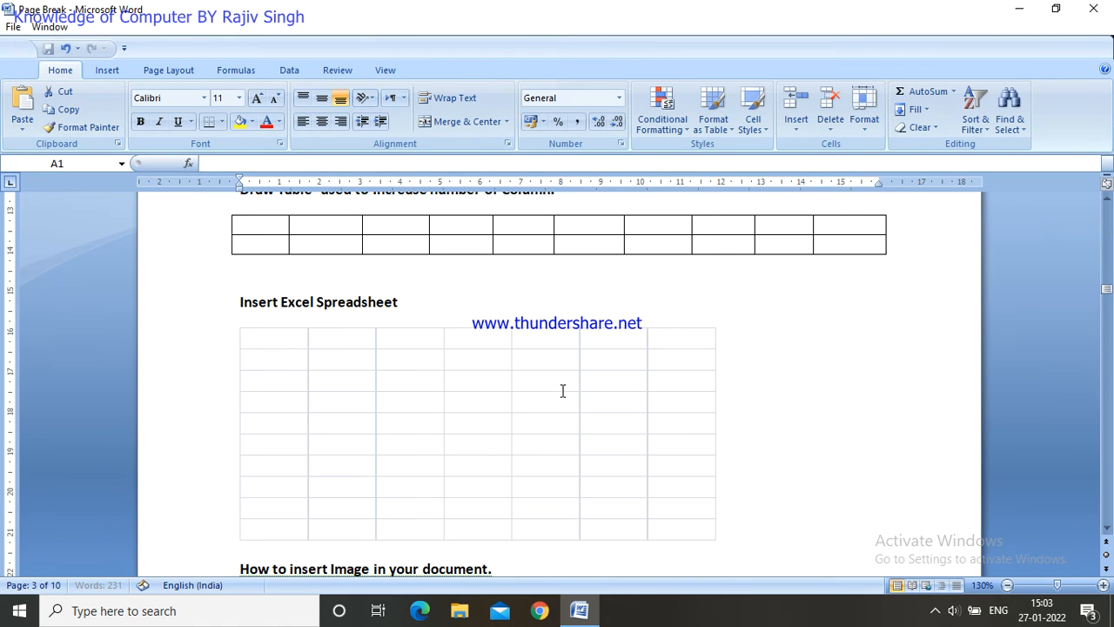
click(850, 361)
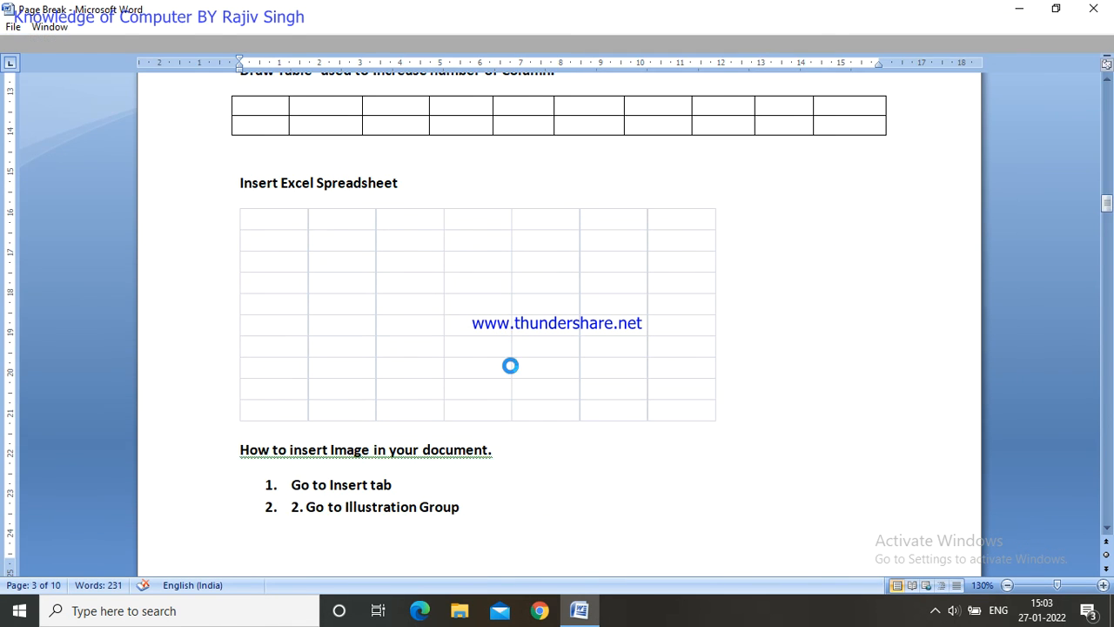
- Enter the headings "Name", "Sub" and "Marks" in cells A1 to C1 of the embedded spreadsheet
click(287, 290)
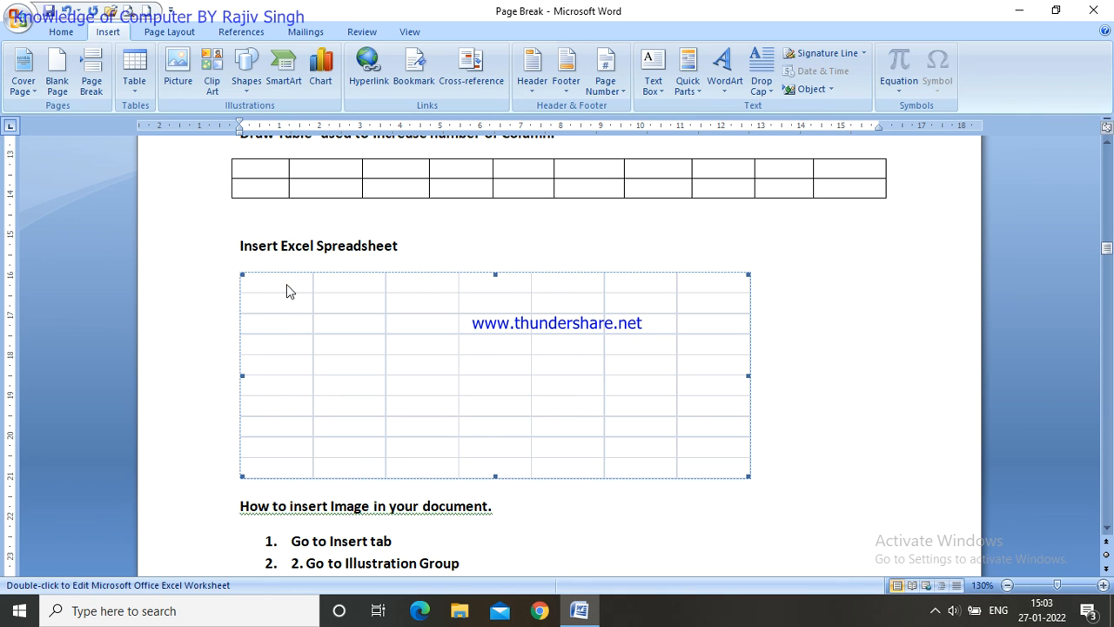
double_click(293, 283)
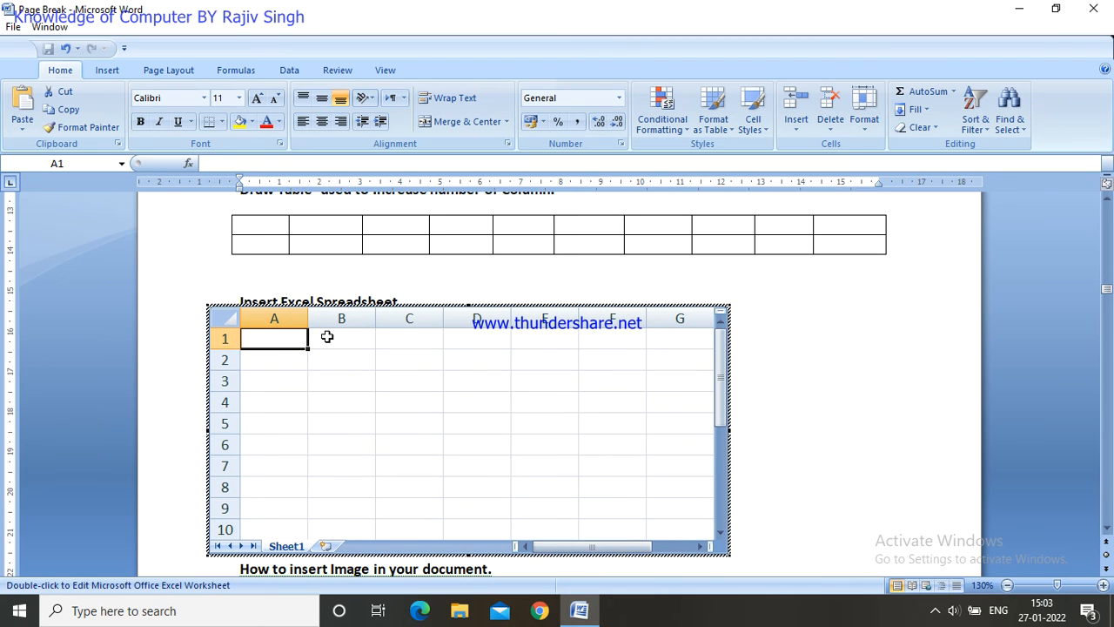
text(Name)
click(327, 337)
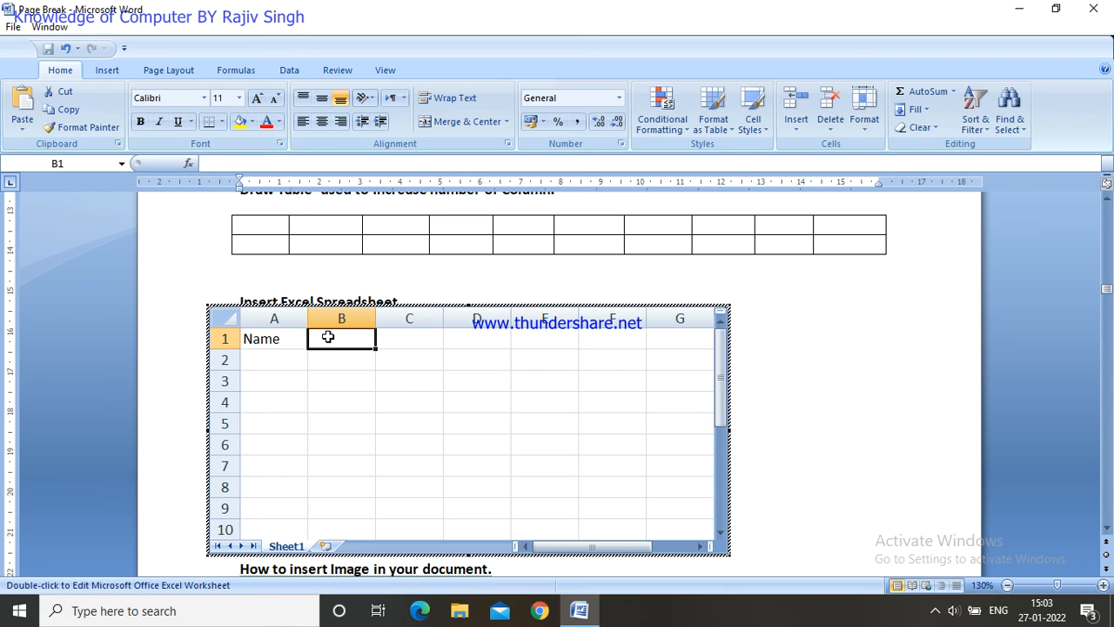
text(Ag==)
key(BackSpace)
key(BackSpace)
key(BackSpace)
key(BackSpace)
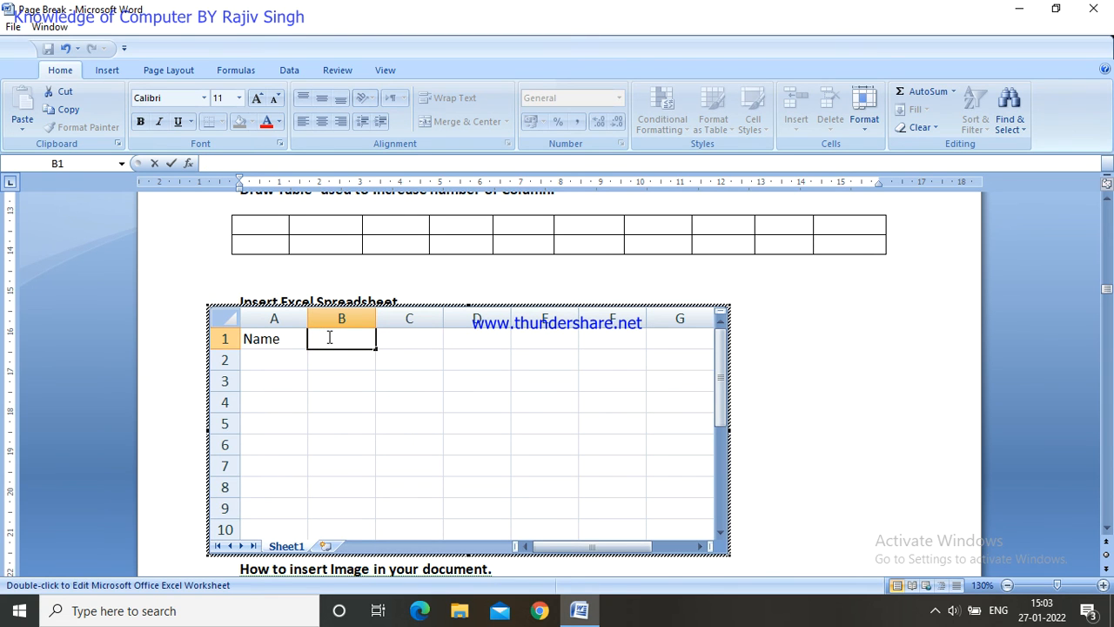
text(Sub)
key(Tab)
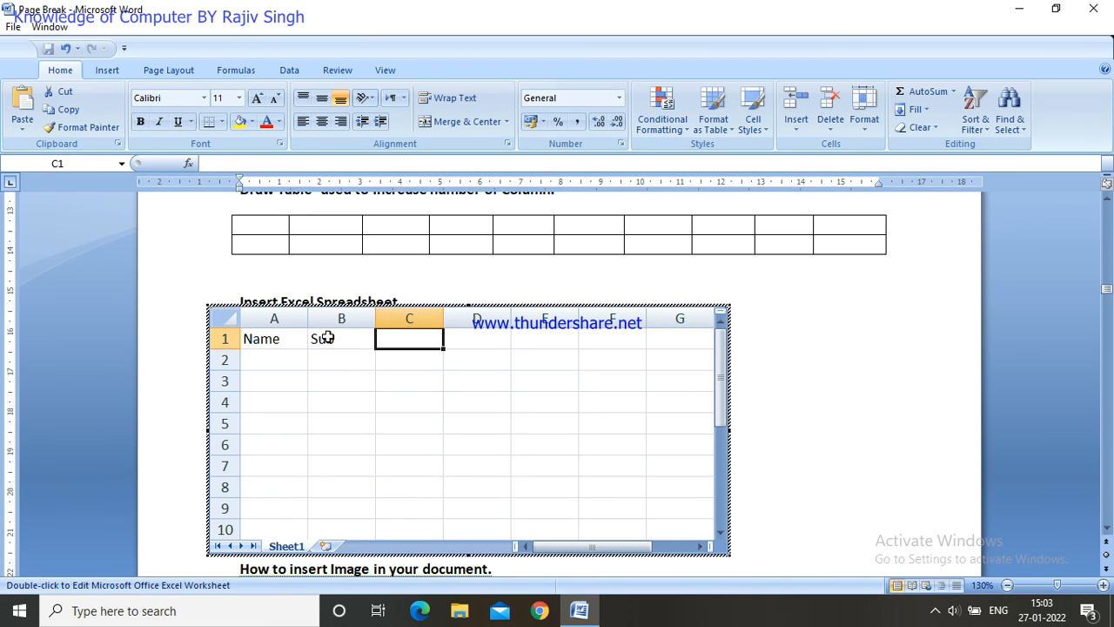
text(Marks)
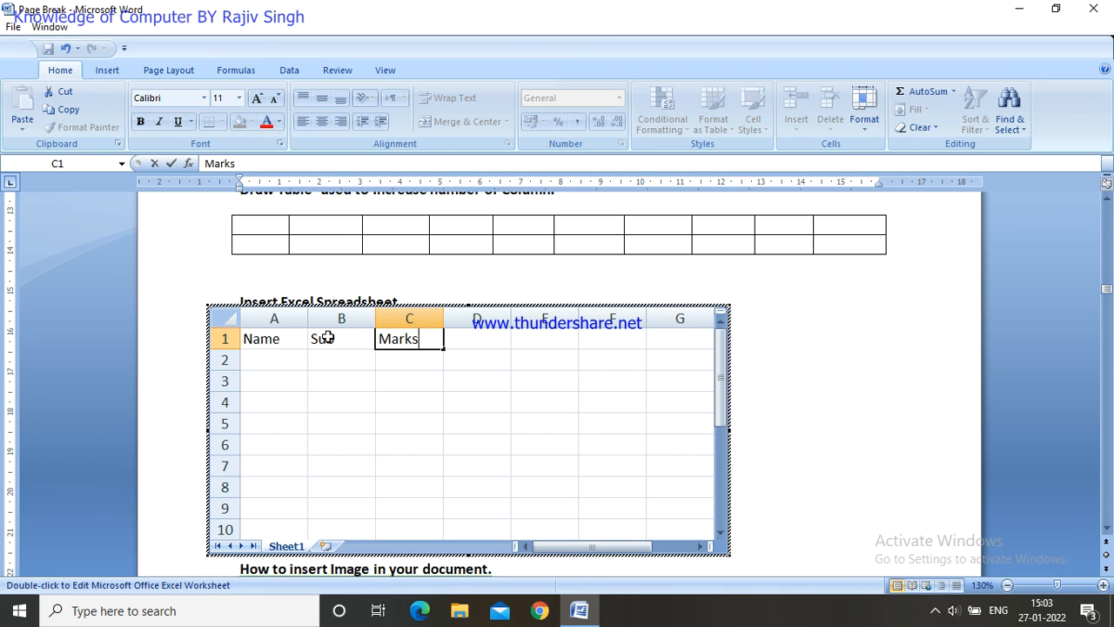
key(Tab)
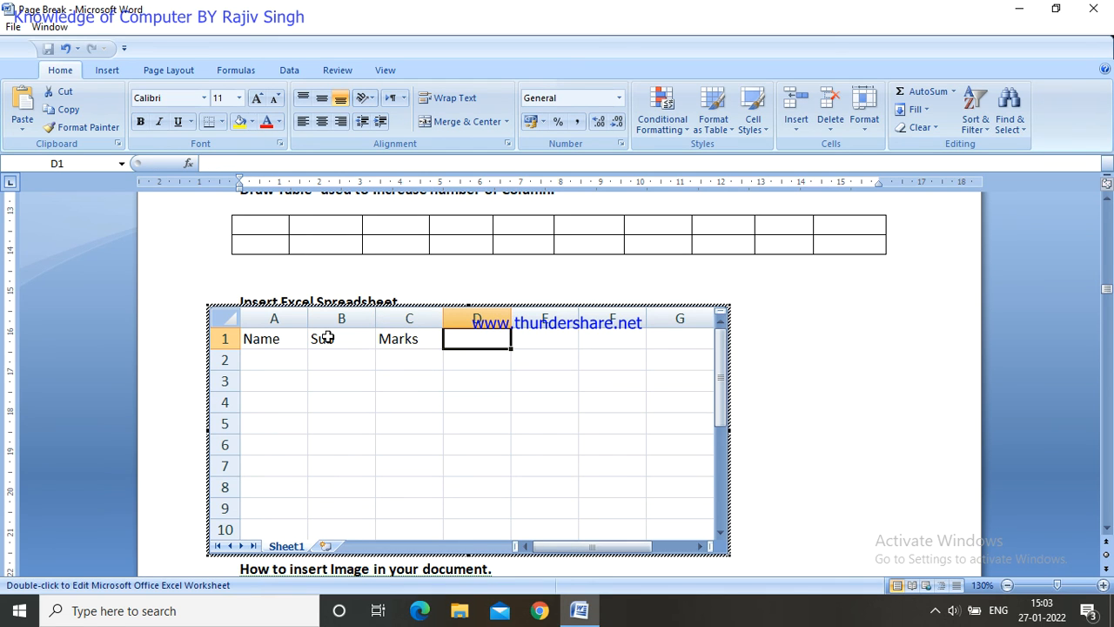
- Change the heading in B1 to "Sub 1" and the one in C1 to "Sub 2"
click(343, 338)
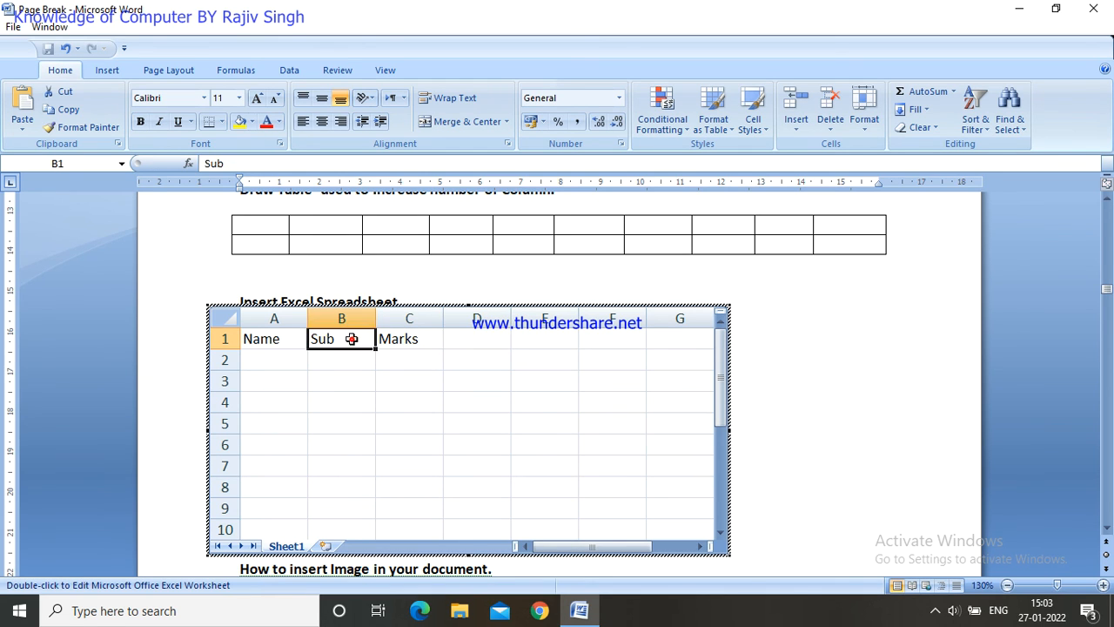
double_click(352, 339)
text(1)
key(Tab)
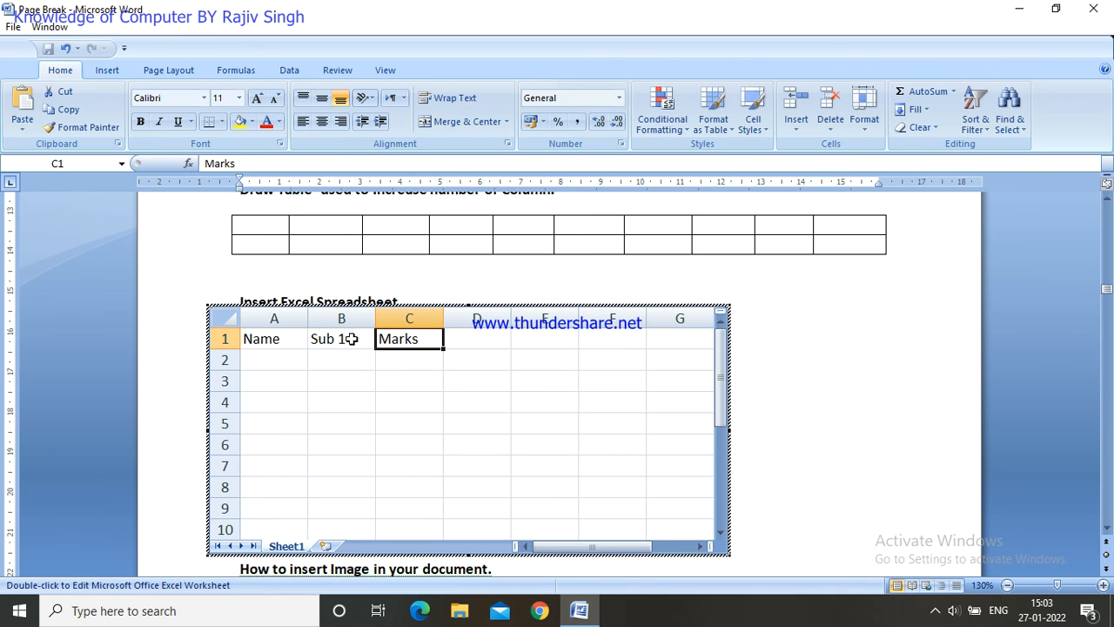
text(Sun=)
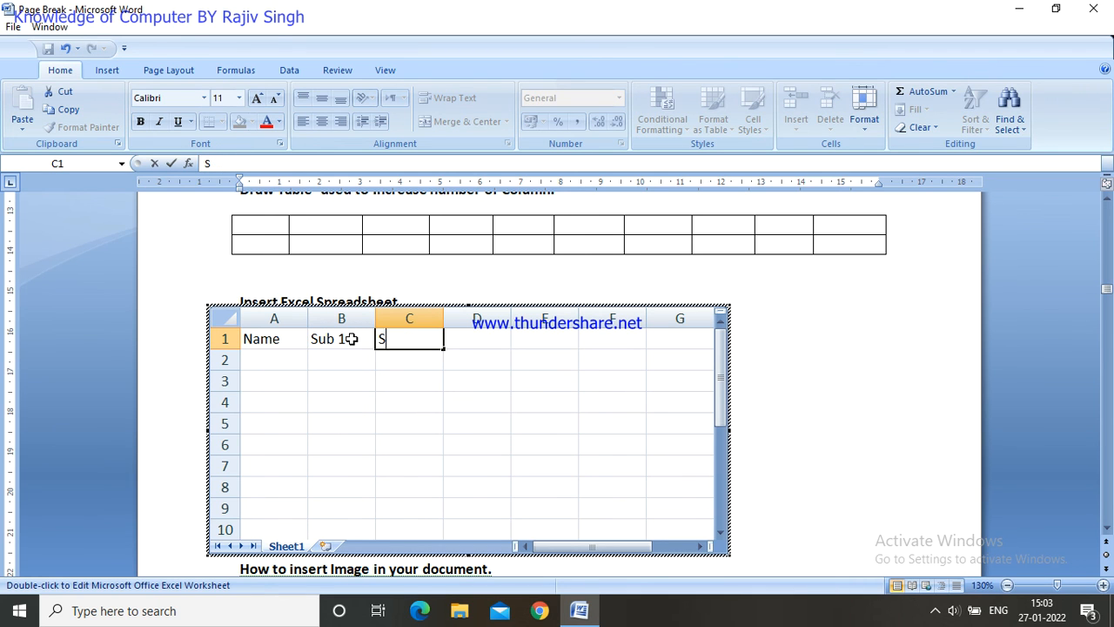
key(BackSpace)
key(BackSpace)
text(b 2)
key(Tab)
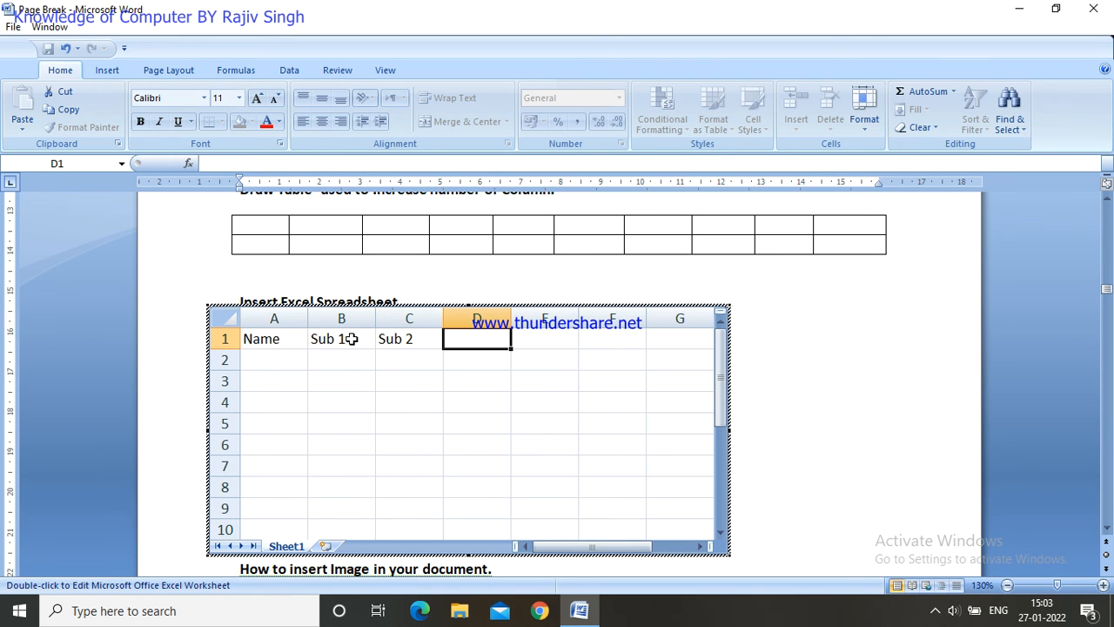
- Add the headings "Sub 3" in D1 and "Total" in E1
text(Sub)
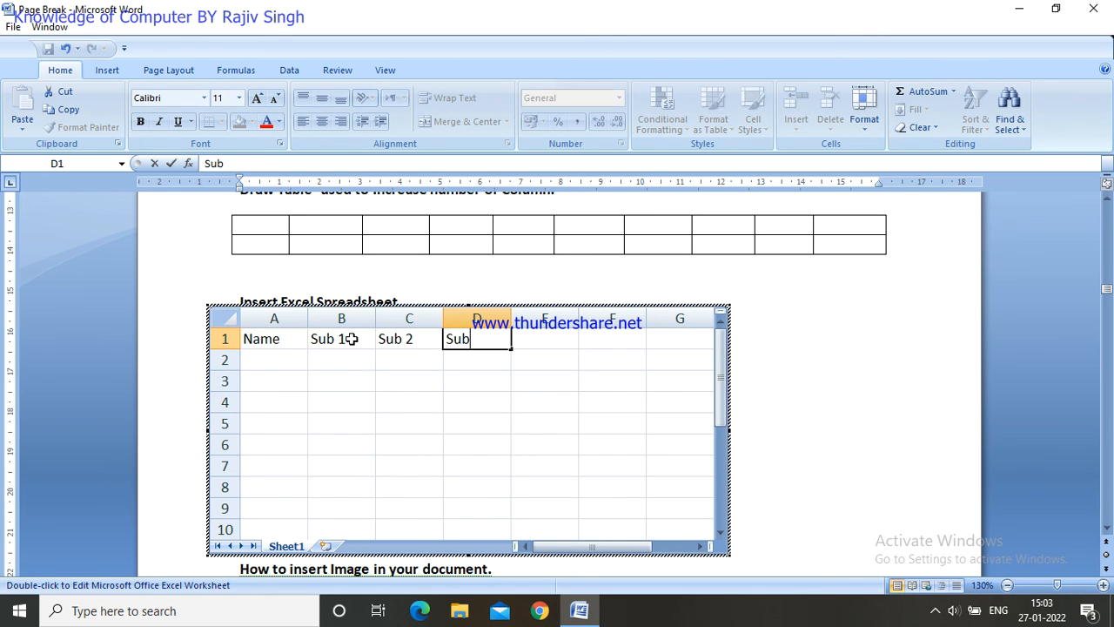
text( 3)
key(Tab)
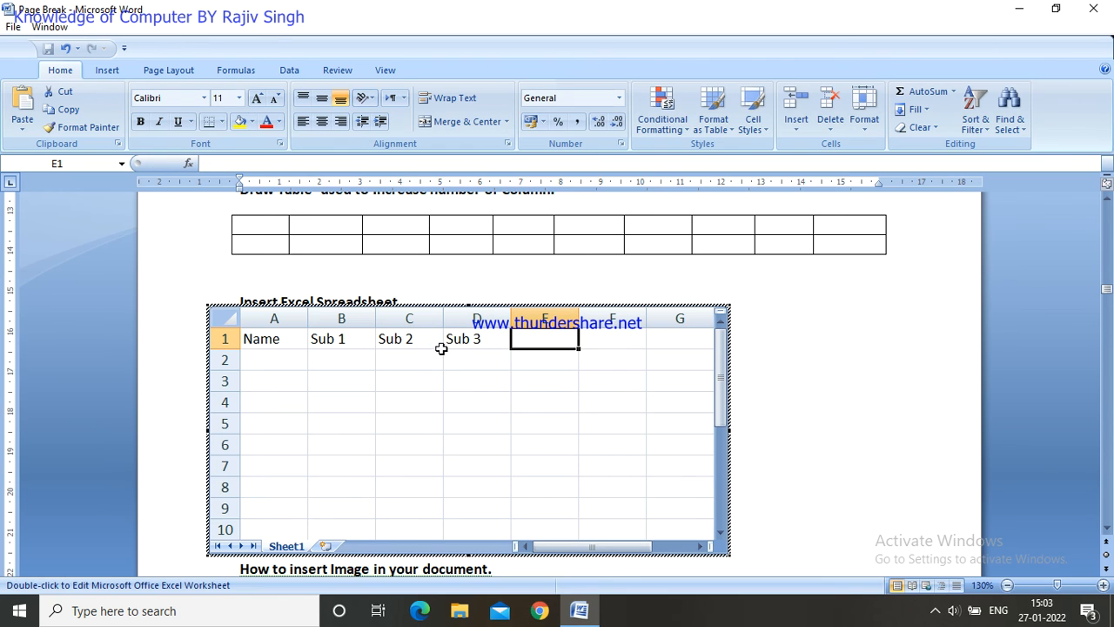
text(Total)
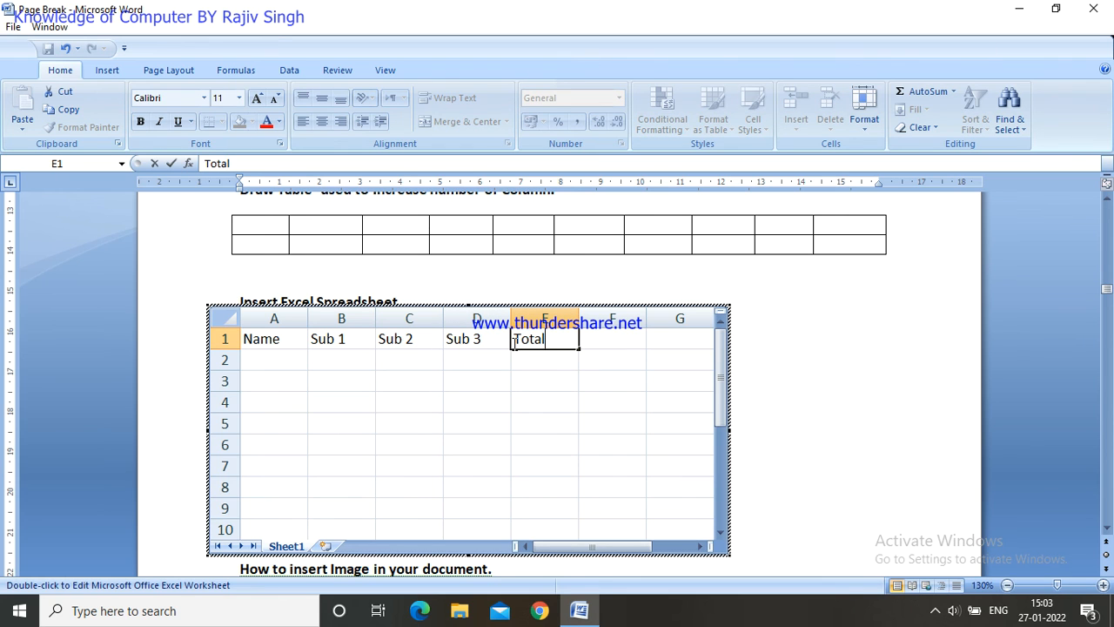
key(Tab)
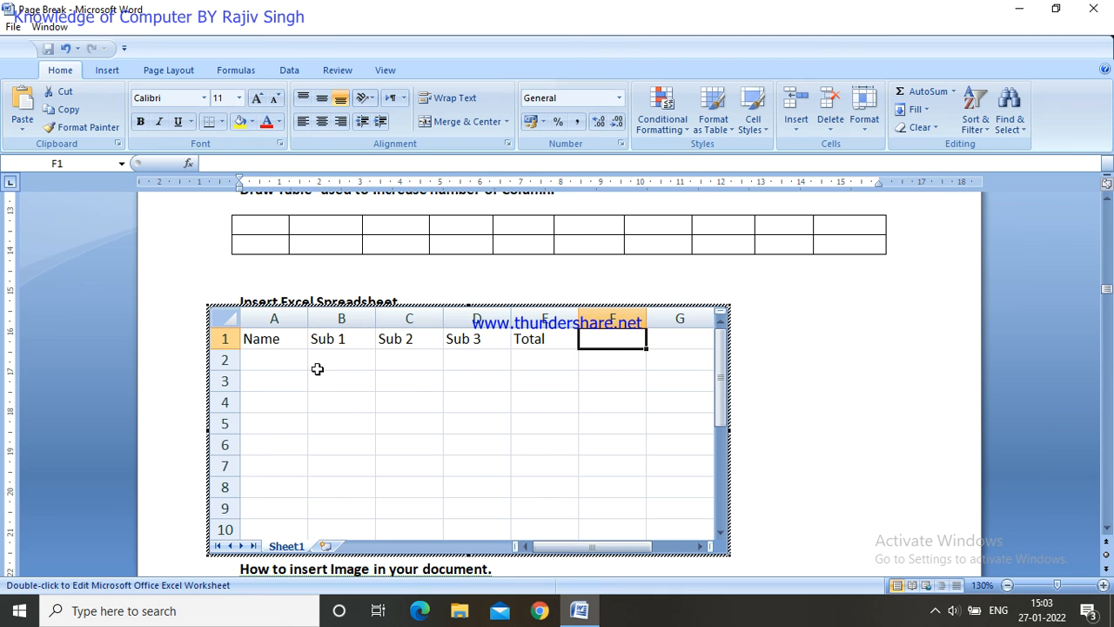
- Enter two students' first names in cells A2 and A3 of the Name column
click(283, 370)
text(Anu)
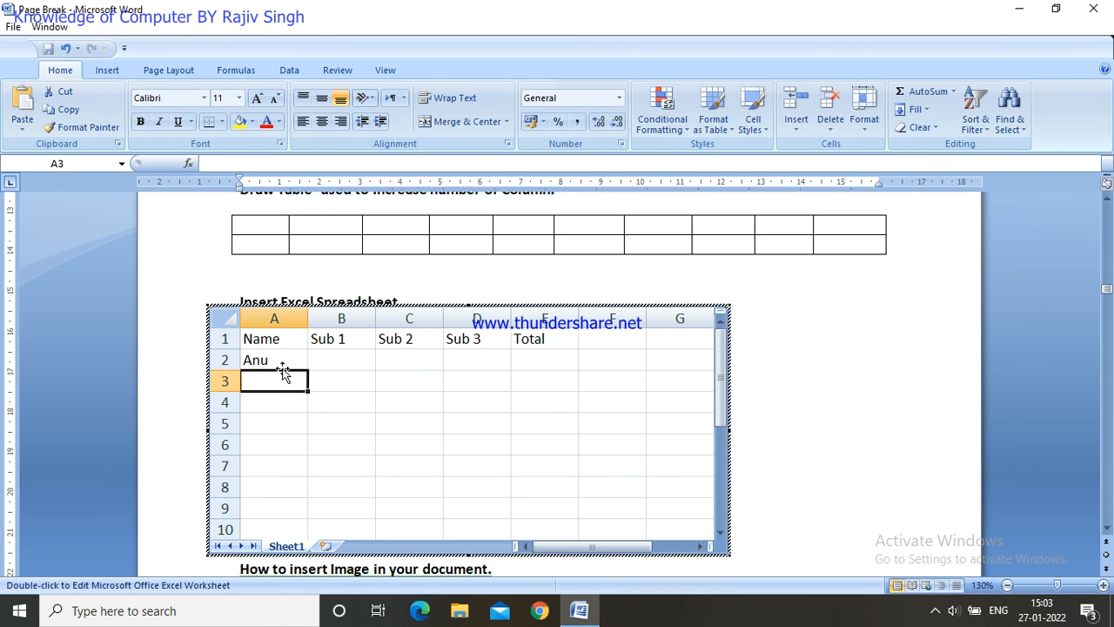
text(Rani)
key(Tab)
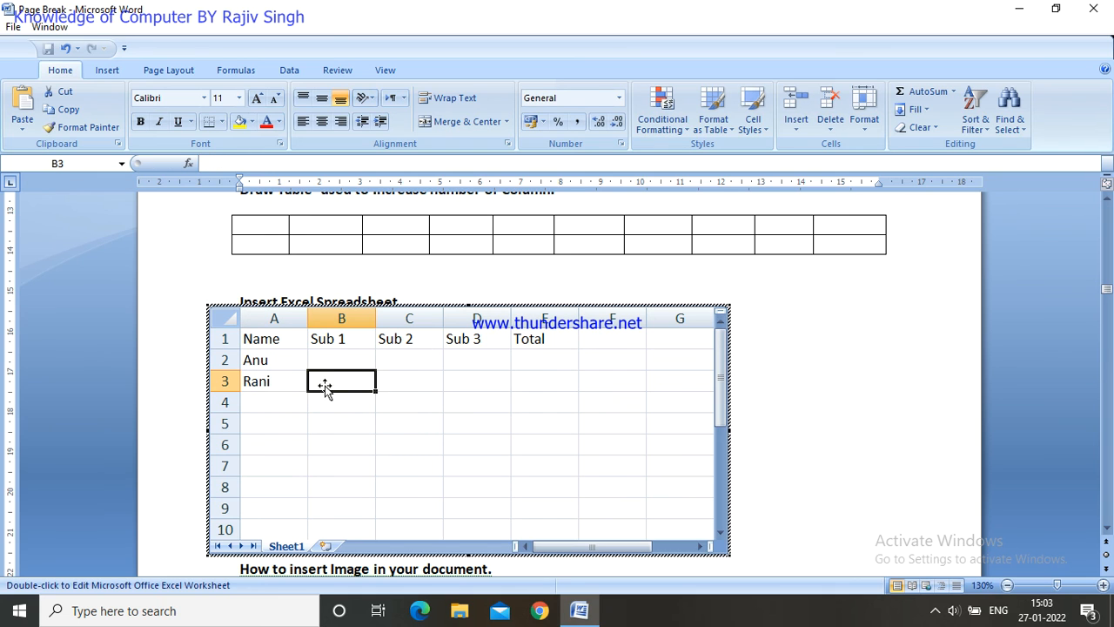
- Enter the first student's marks 20, 52 and 30 in cells B2, C2 and D2
click(334, 361)
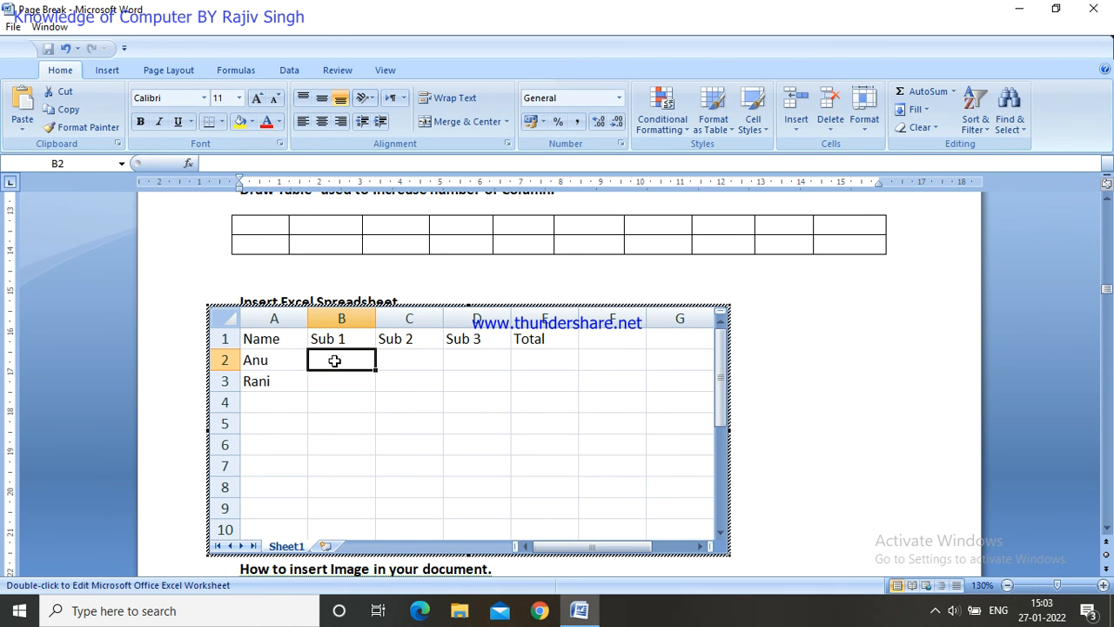
text(20)
key(Tab)
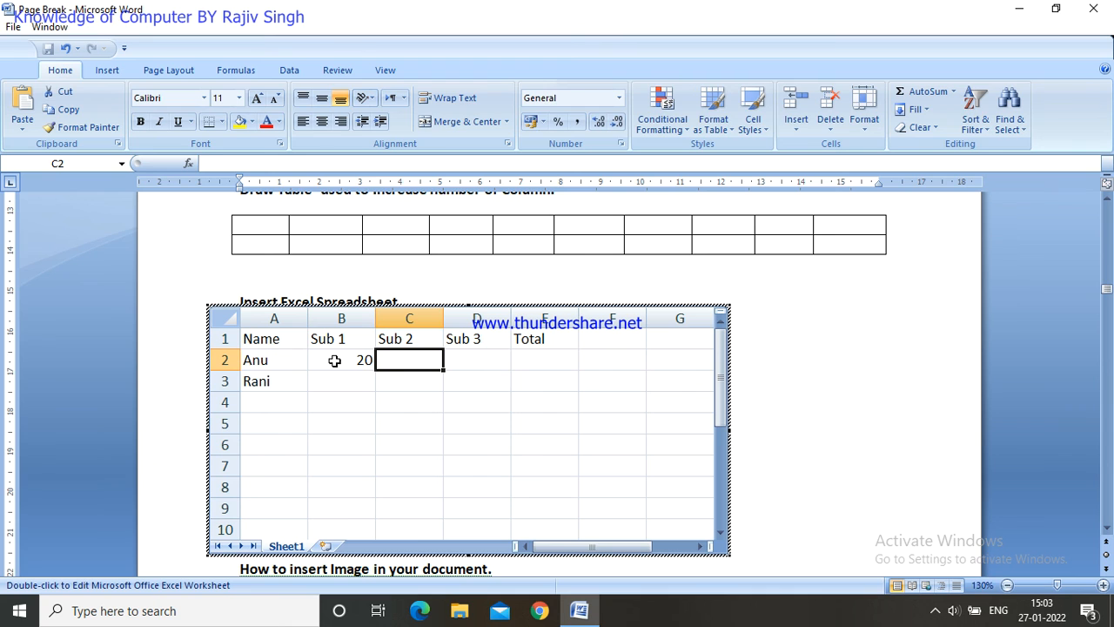
text(52)
key(Tab)
text(30)
key(Tab)
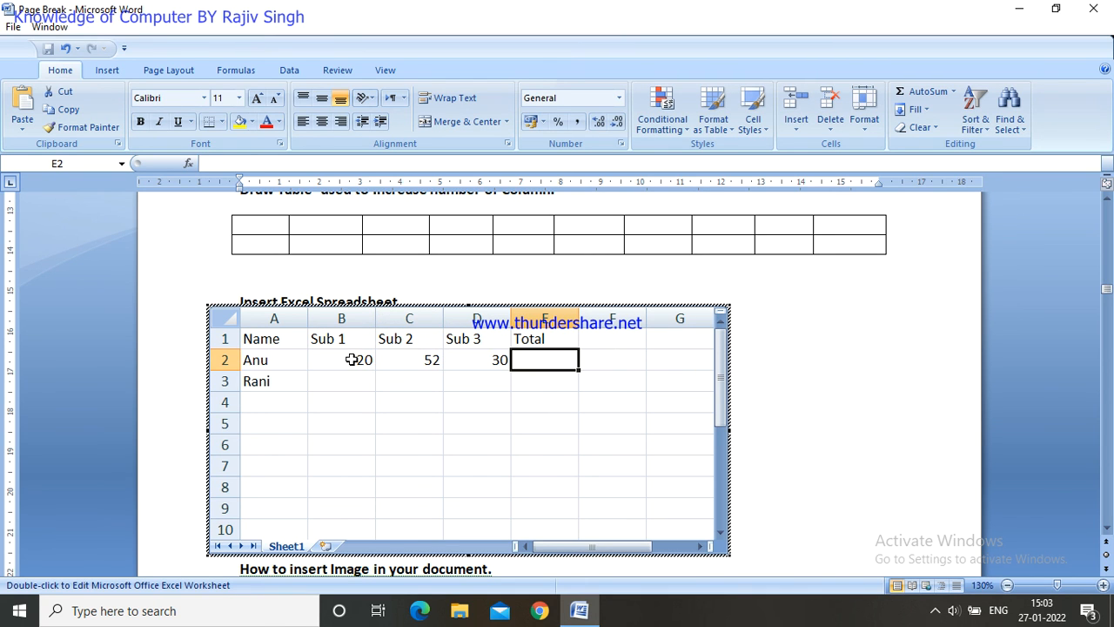
- Enter the formula =SUM(B2:D2) in cell E2 to total the first student's marks
double_click(525, 361)
text(=)
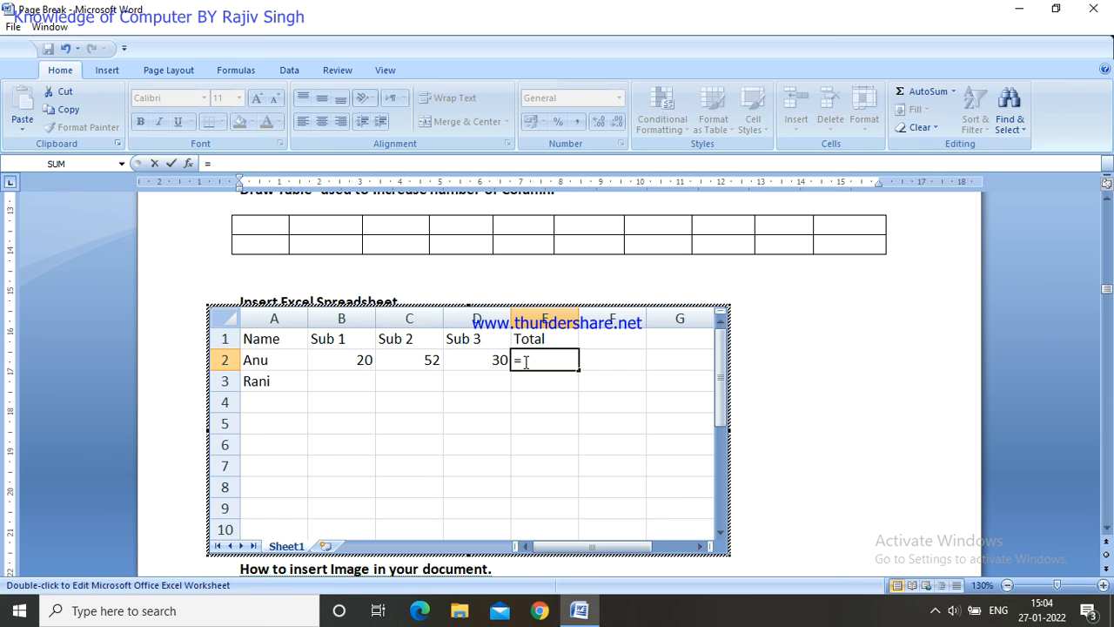
text(sum)
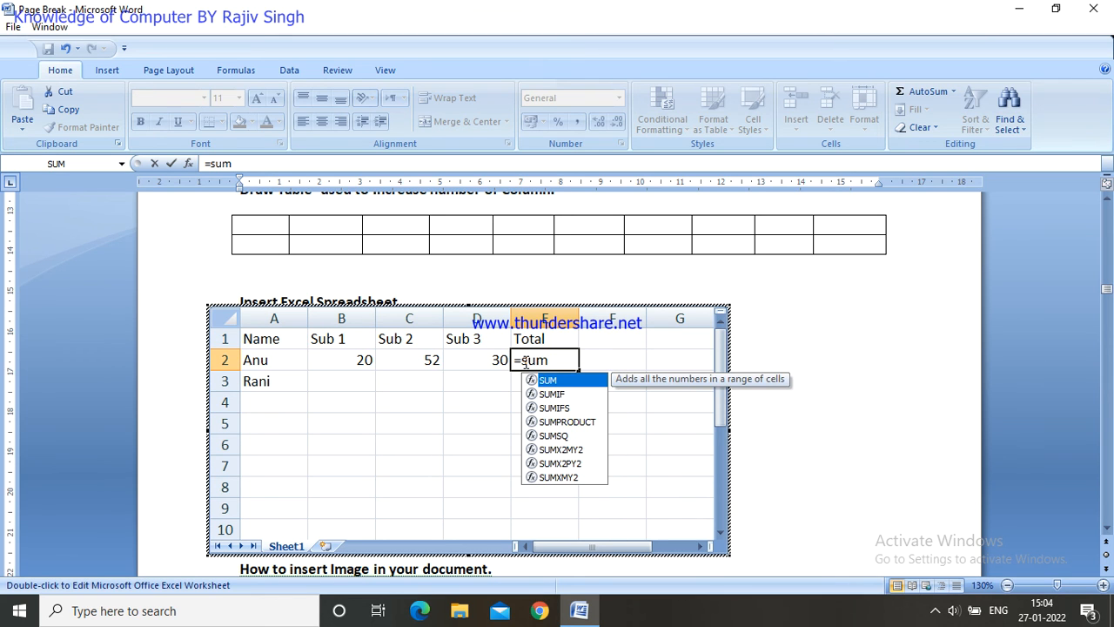
text(()
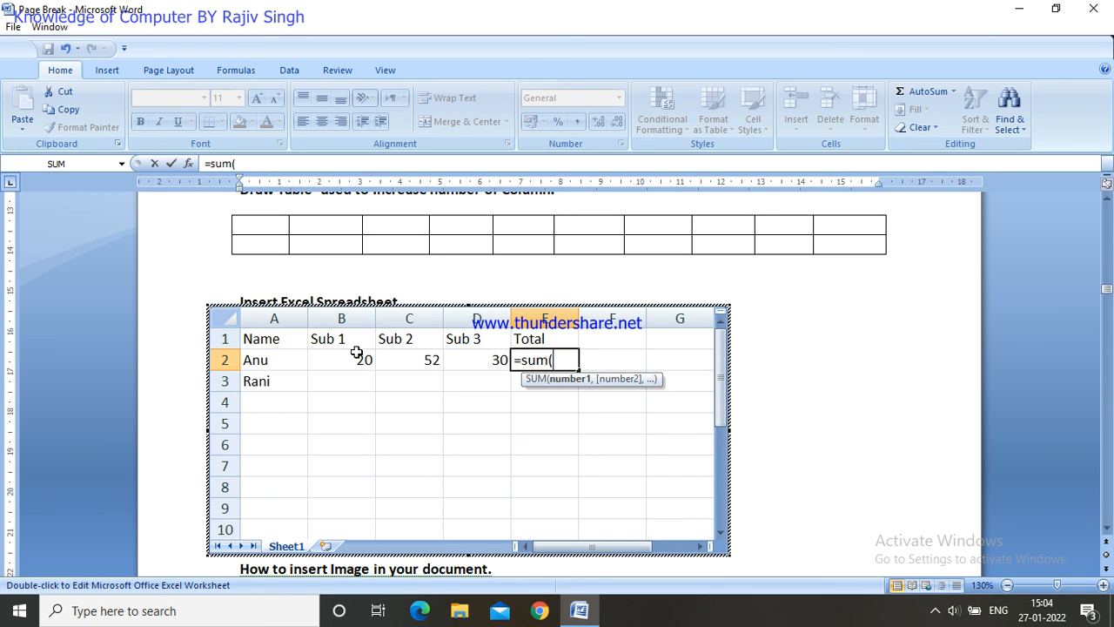
drag(327, 356, 459, 358)
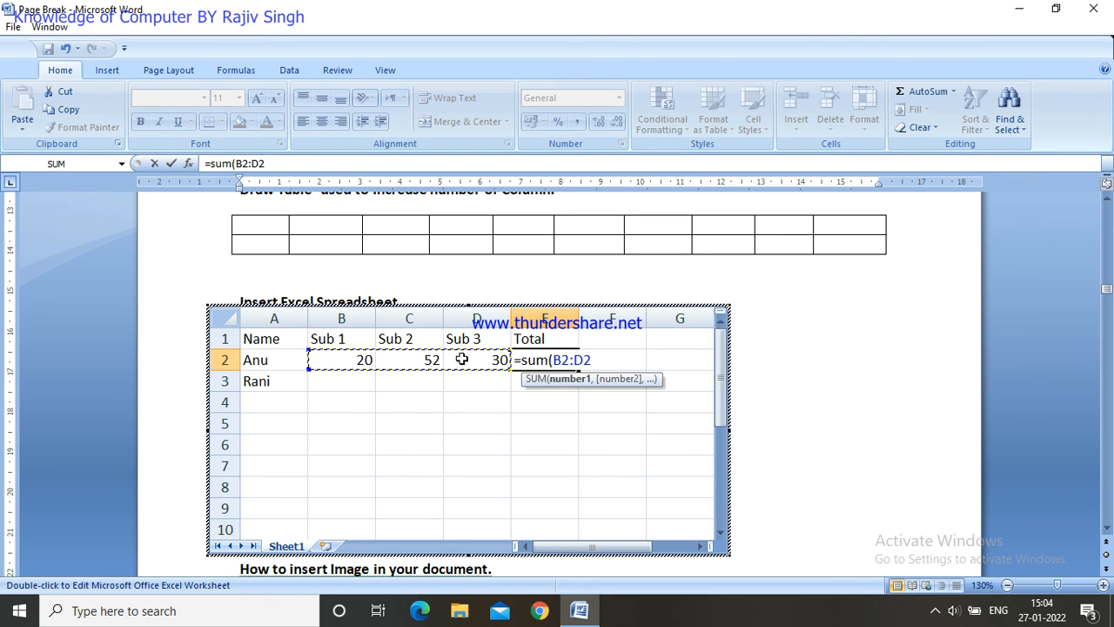
text())
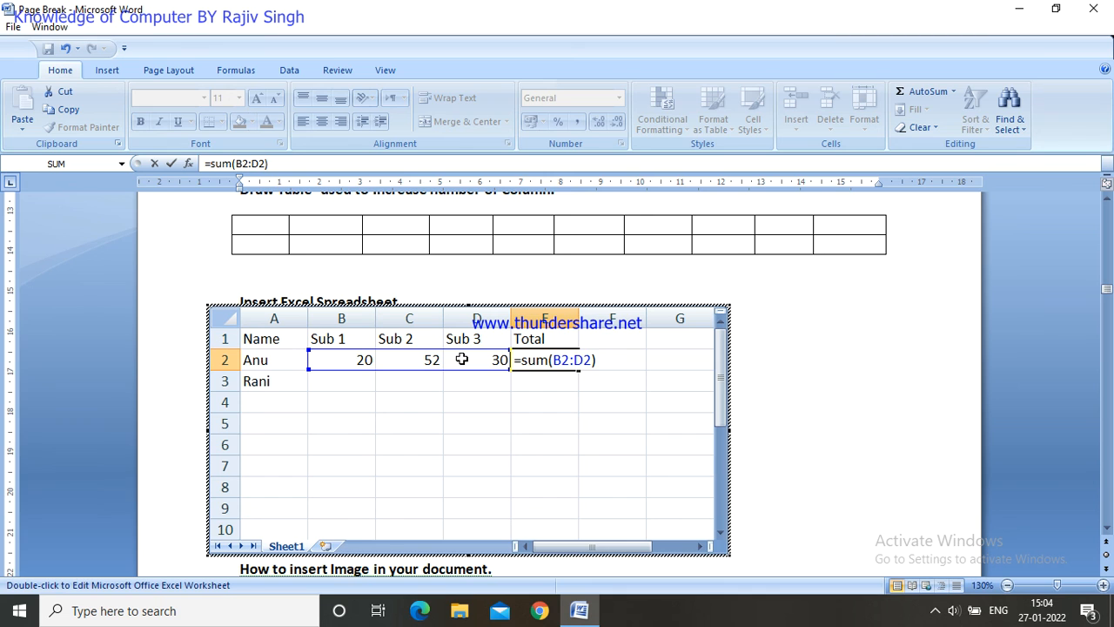
key(Return)
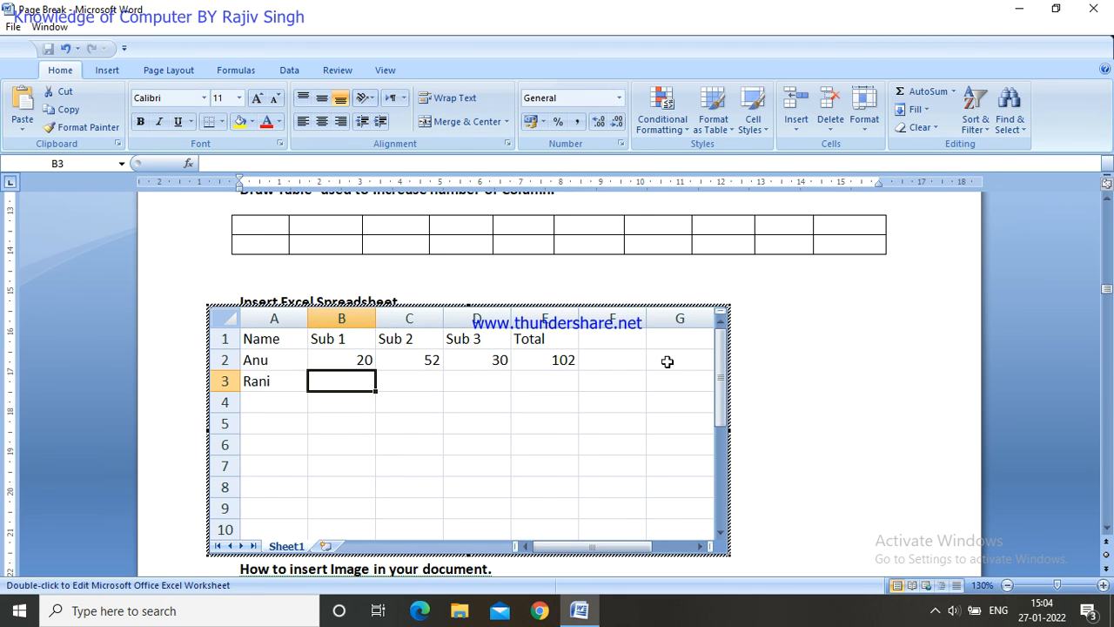
- Fill the total formula from E2 down through E9
click(564, 359)
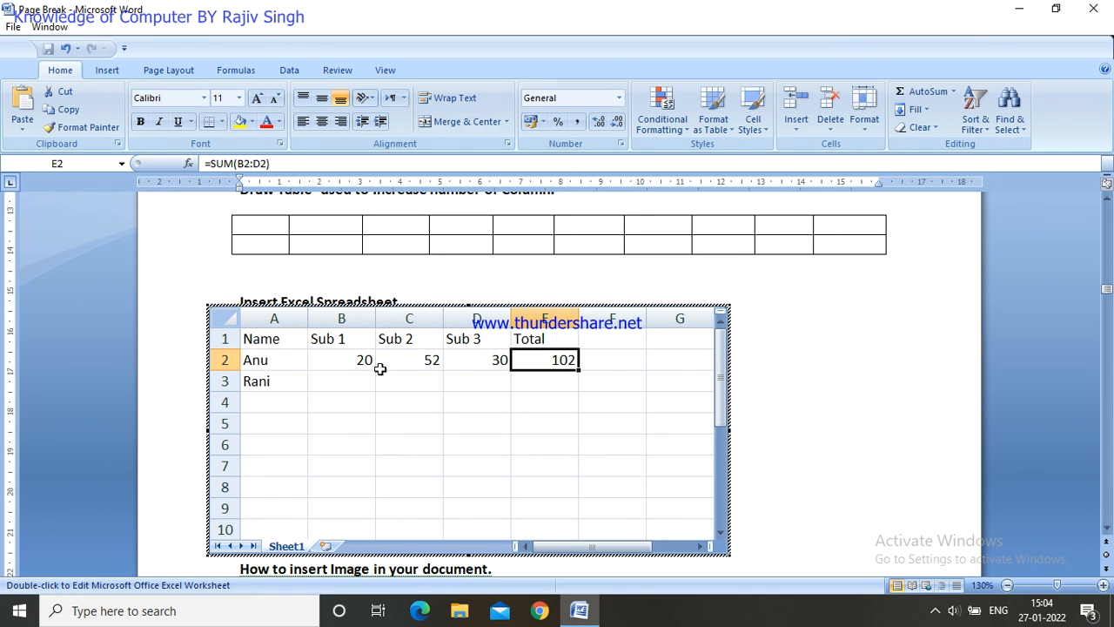
click(329, 359)
click(555, 360)
drag(577, 370, 575, 517)
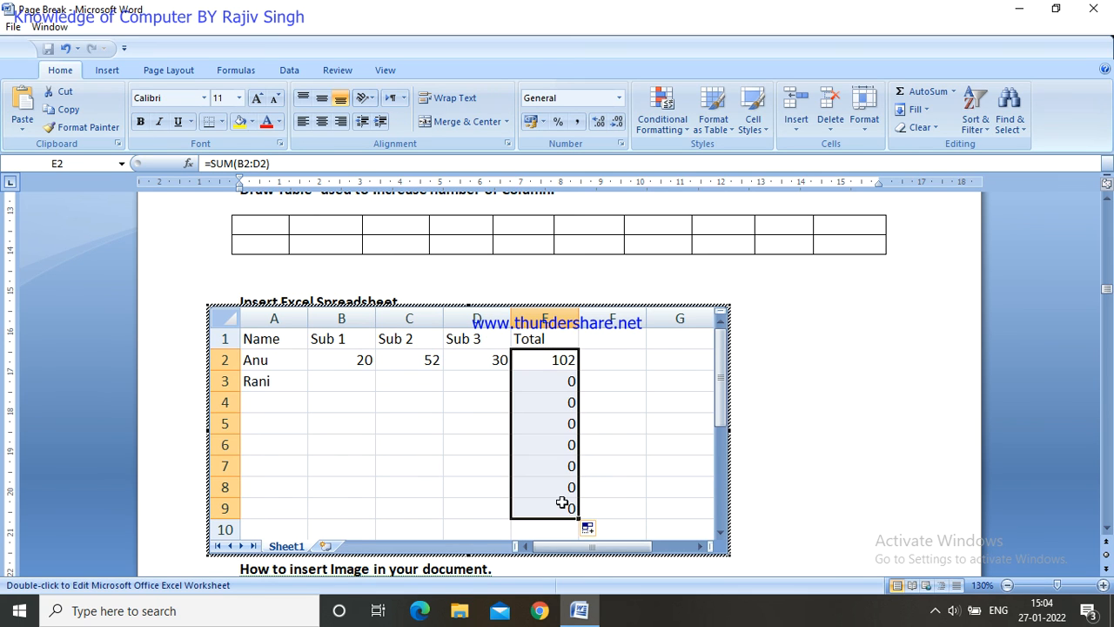
- Enter the second student's marks 25, 26 and 30 in B3, C3 and D3, and return to the document
click(322, 383)
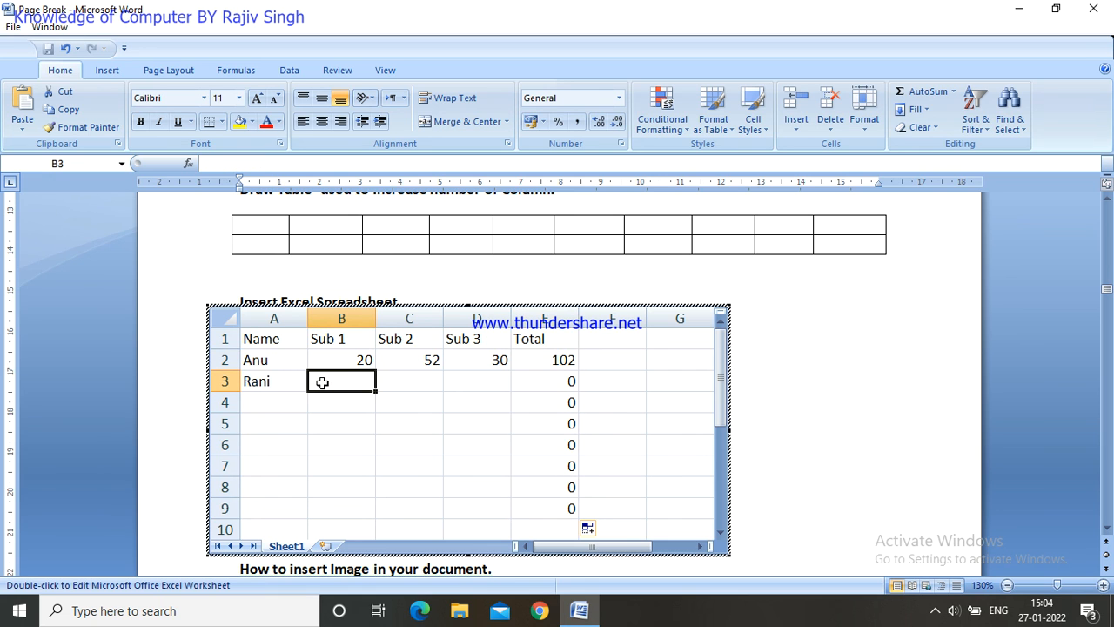
text(25)
key(Tab)
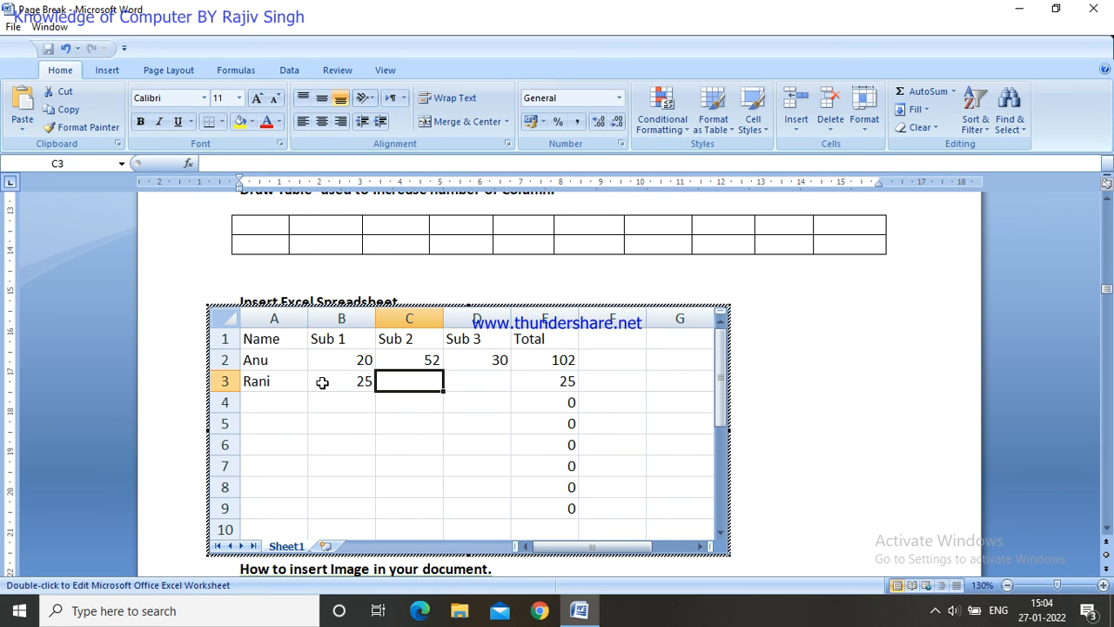
text(26)
key(Tab)
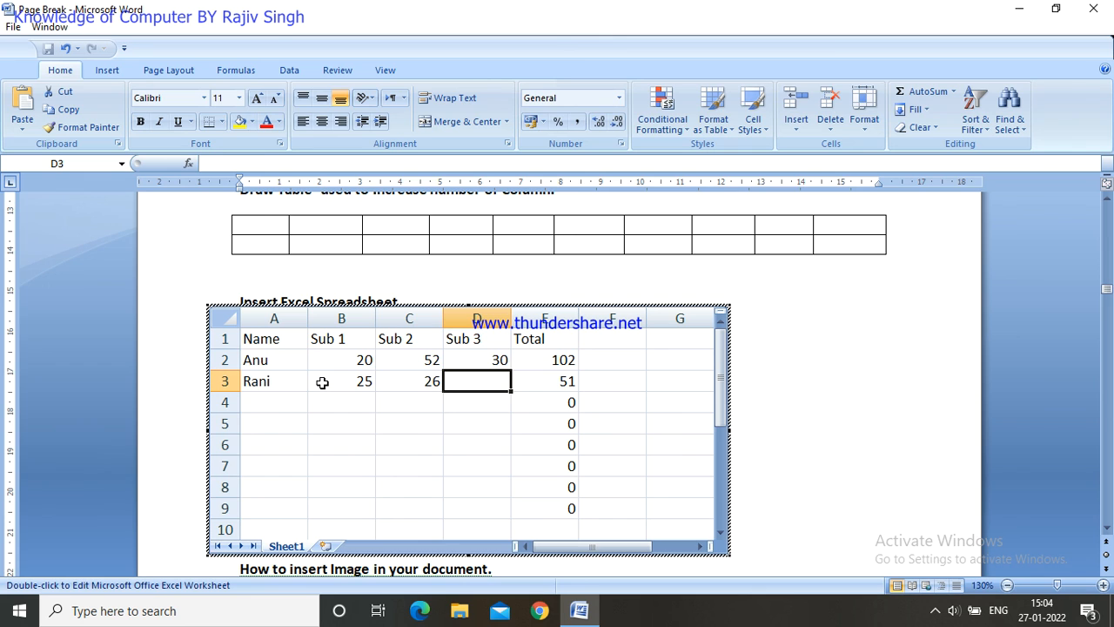
text(30)
key(Tab)
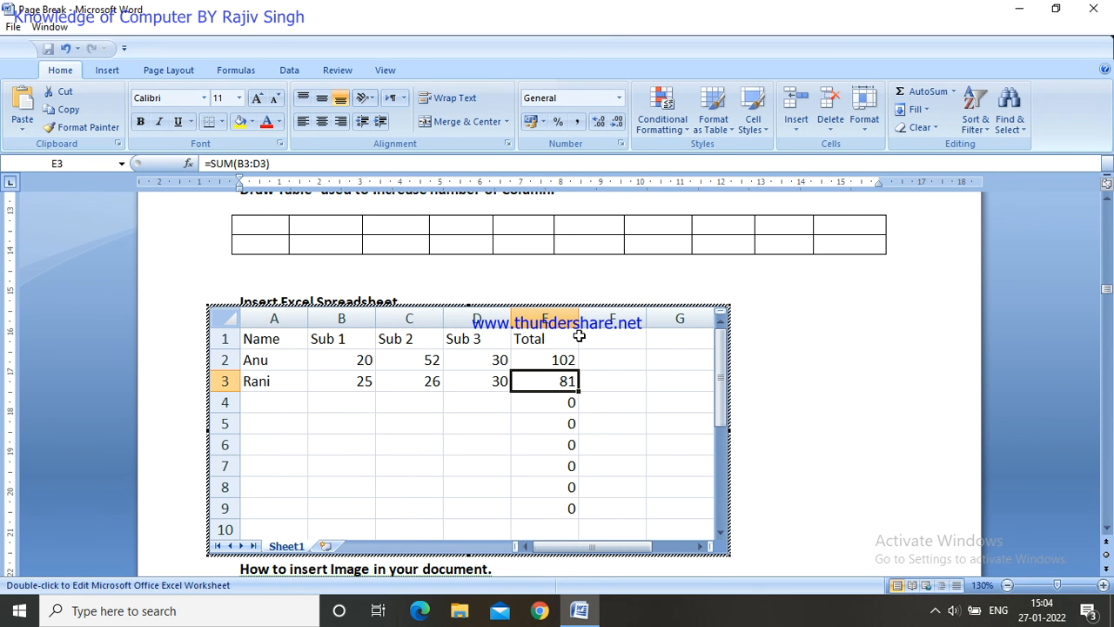
click(811, 338)
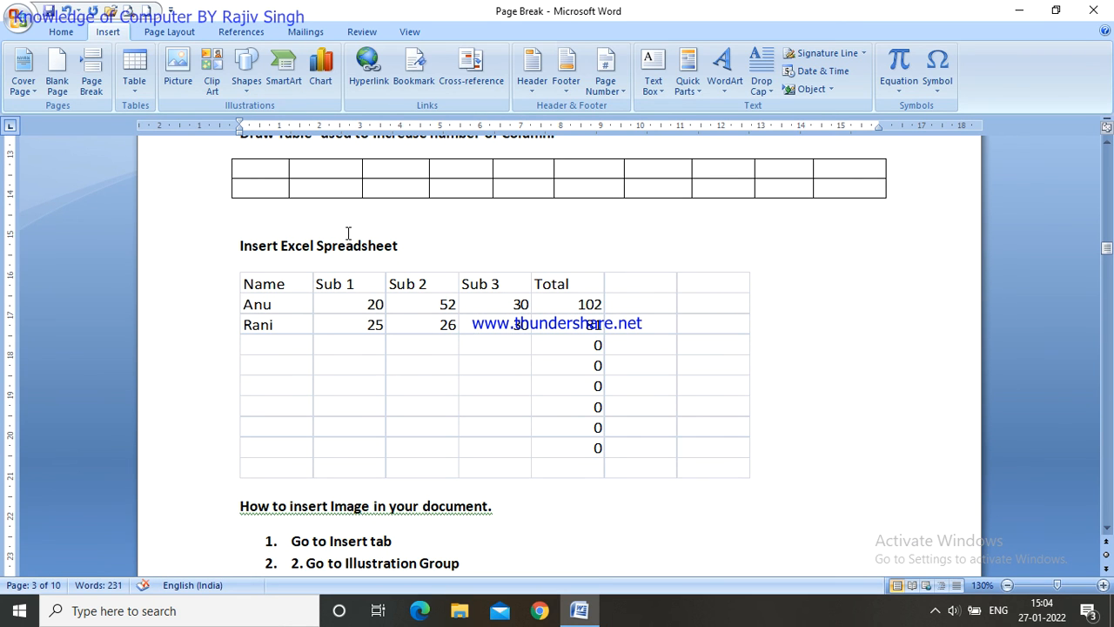
- Insert the built-in Calendar 2 quick table below the embedded spreadsheet
click(140, 90)
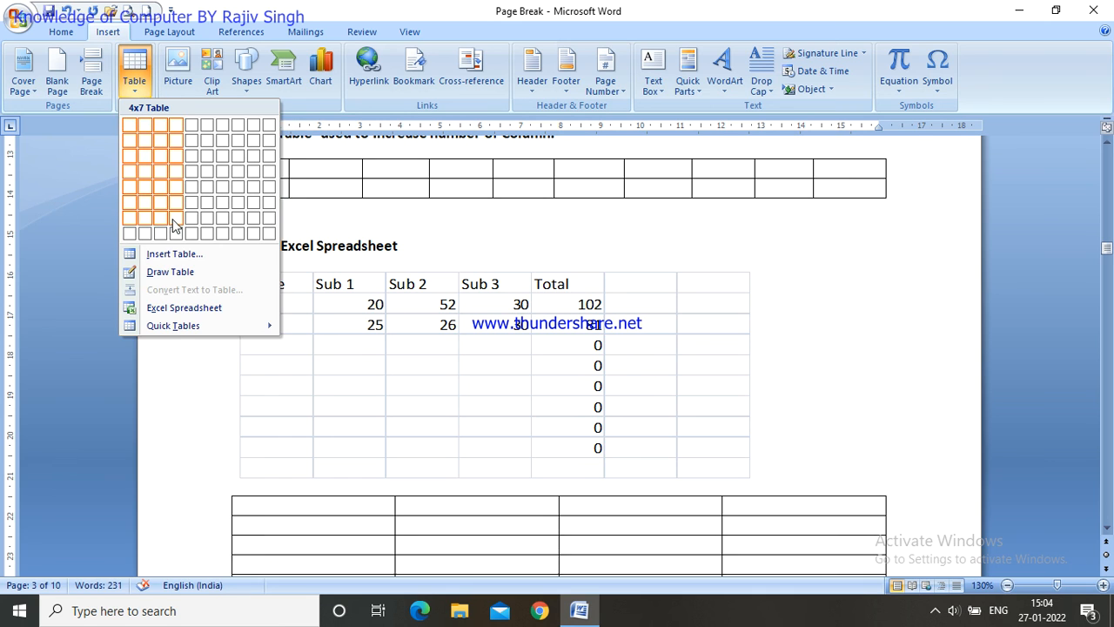
click(173, 324)
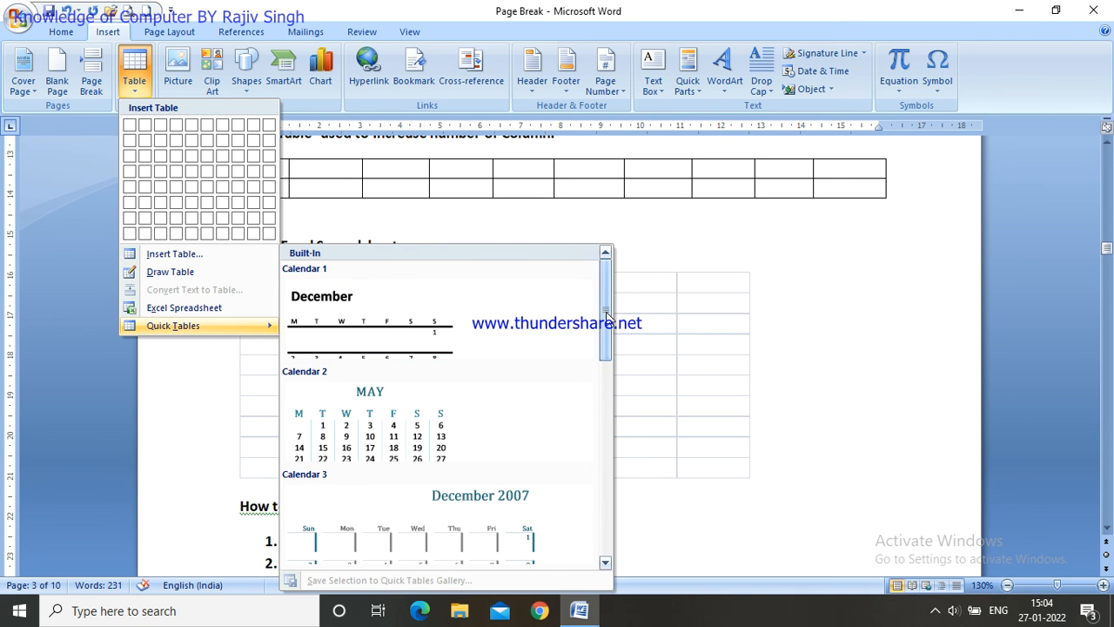
scroll(606, 315, down, 3)
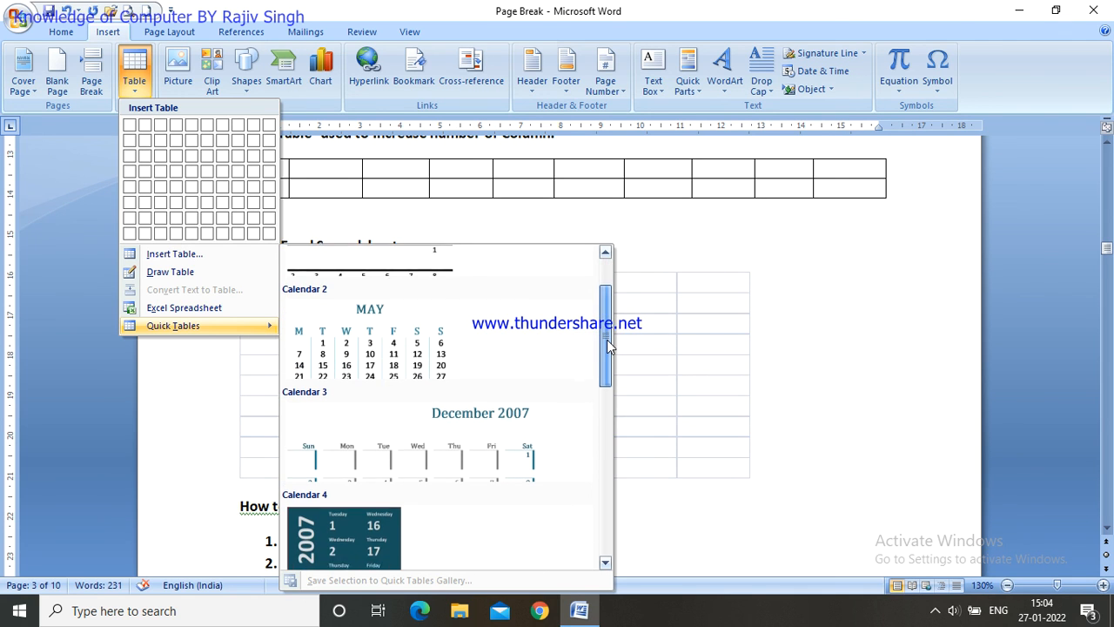
click(352, 338)
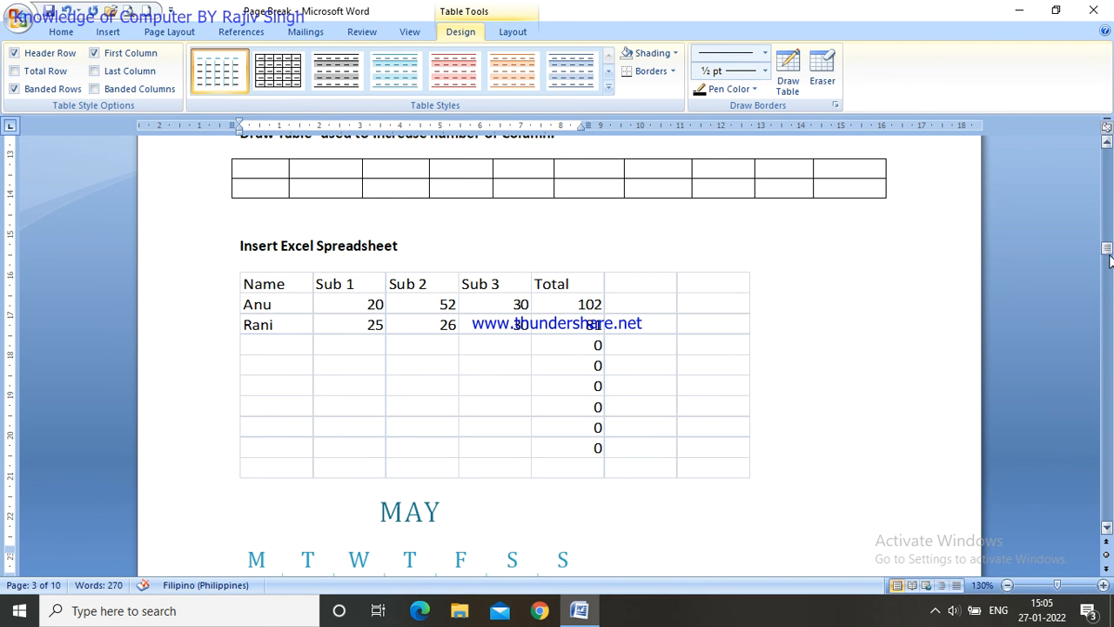
drag(1110, 259, 1108, 264)
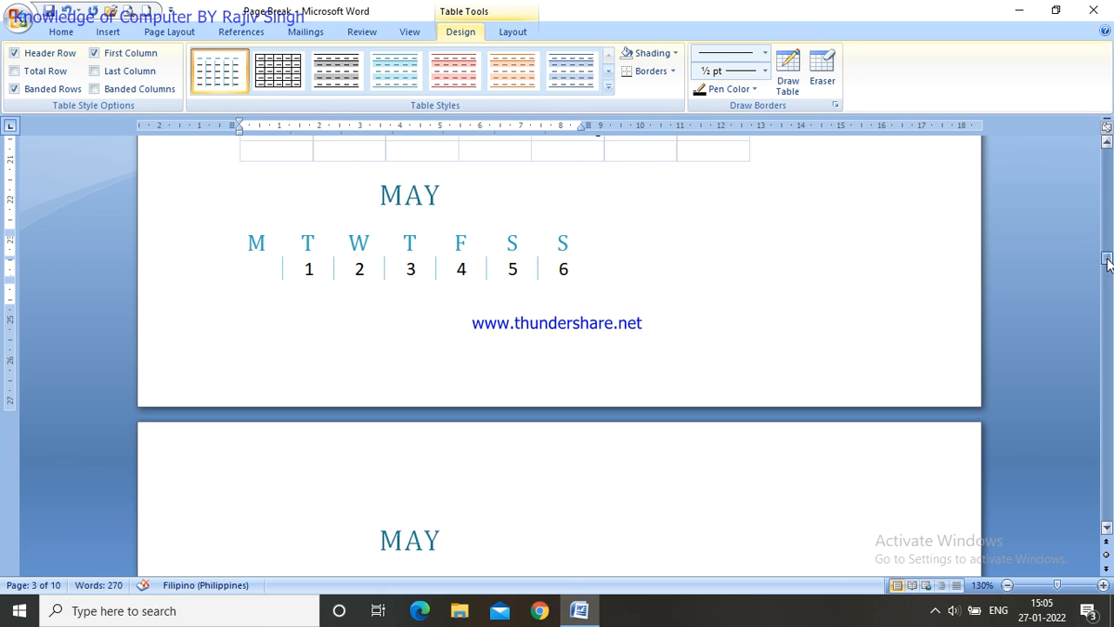
- Change the calendar's month heading to JAN and its first date, under Tuesday, to 2
click(441, 202)
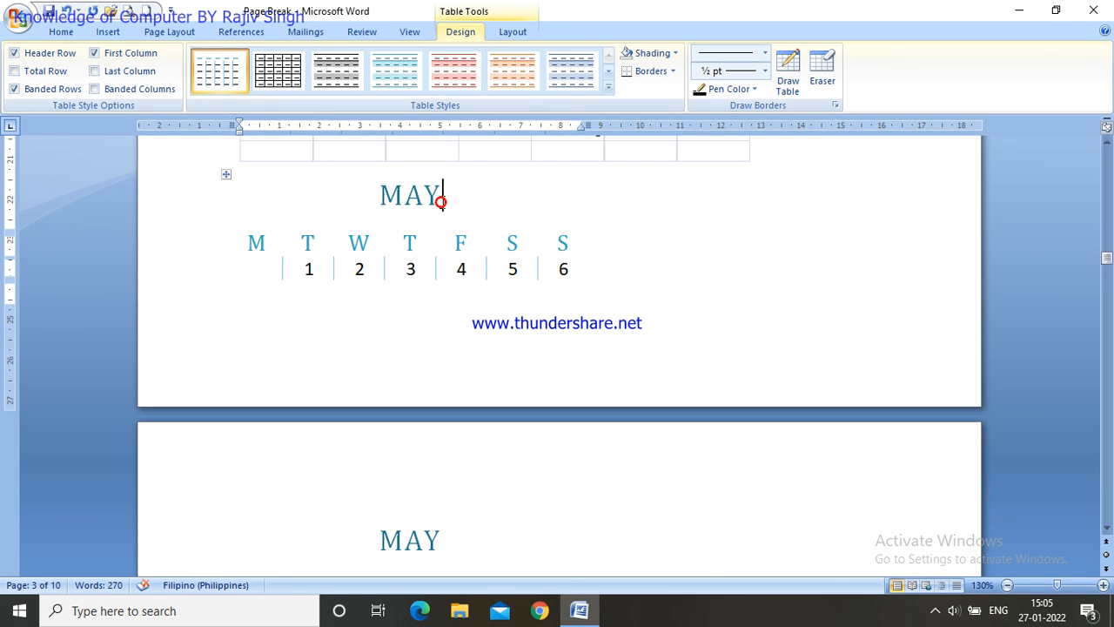
key(BackSpace)
key(BackSpace)
key(BackSpace)
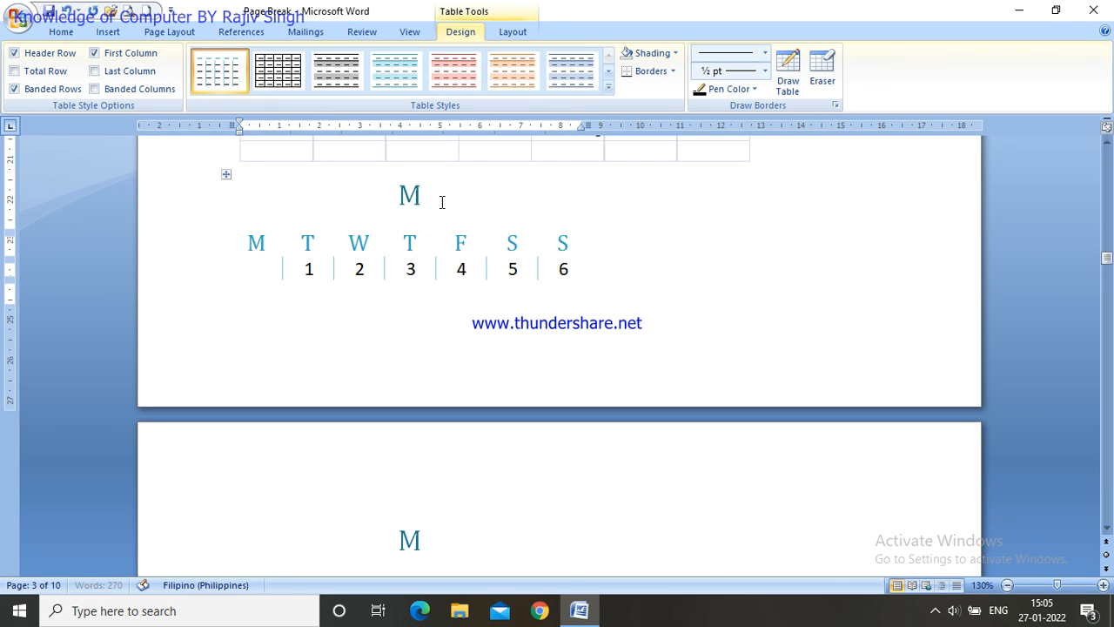
text(JAN)
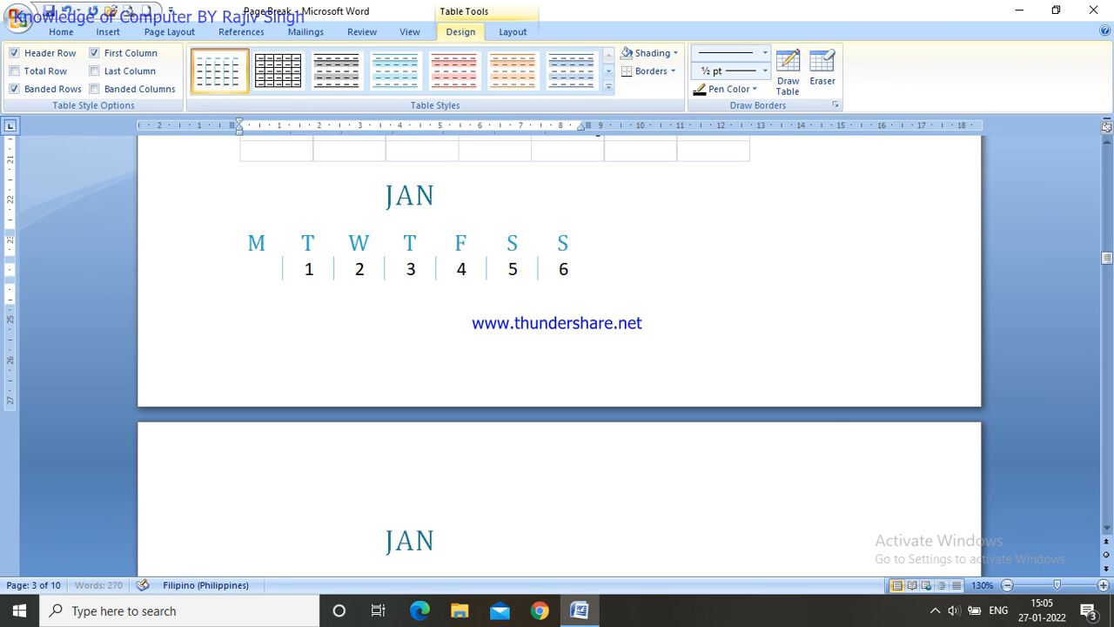
click(314, 270)
key(BackSpace)
text(2)
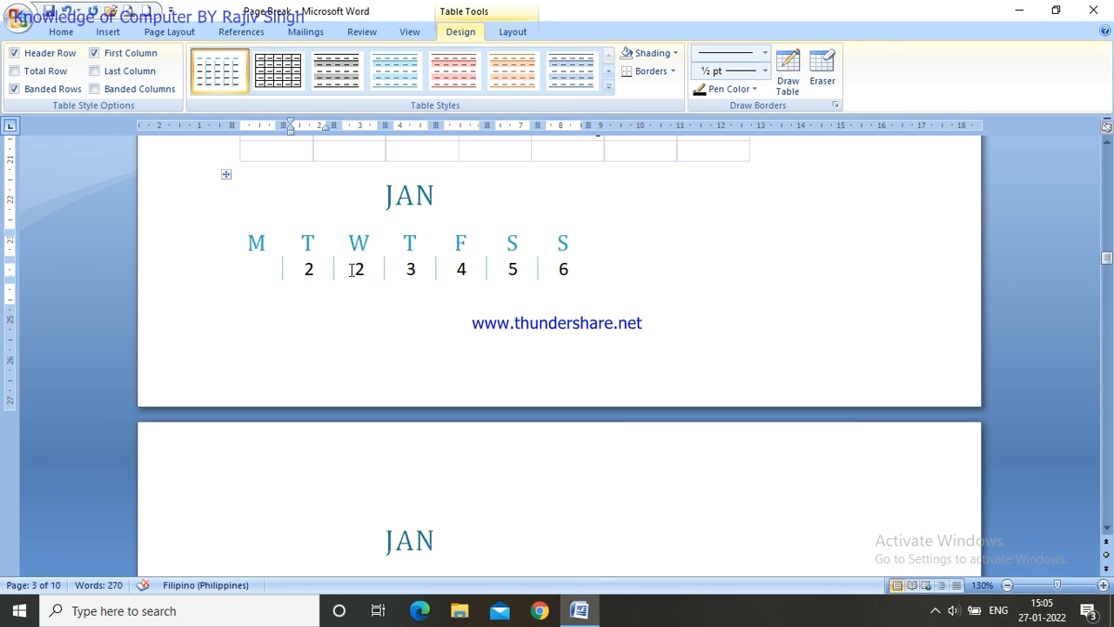
- Undo the calendar's date and month edits as well as its insertion
key(BackSpace)
text(1)
key(Up)
key(Up)
key(BackSpace)
key(BackSpace)
key(BackSpace)
text(MAY)
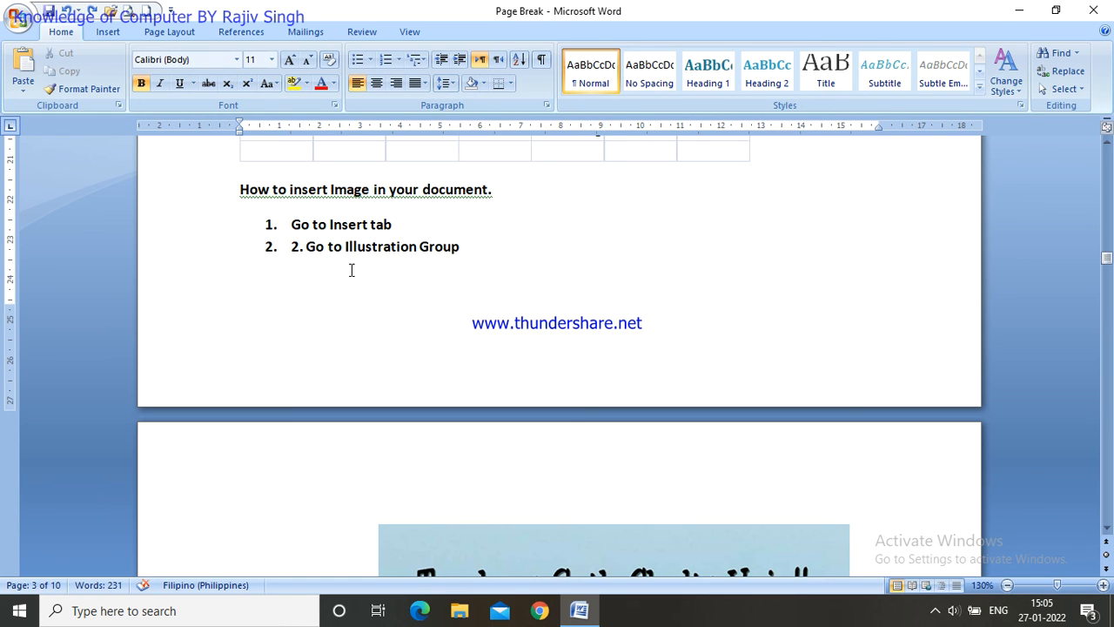
click(524, 182)
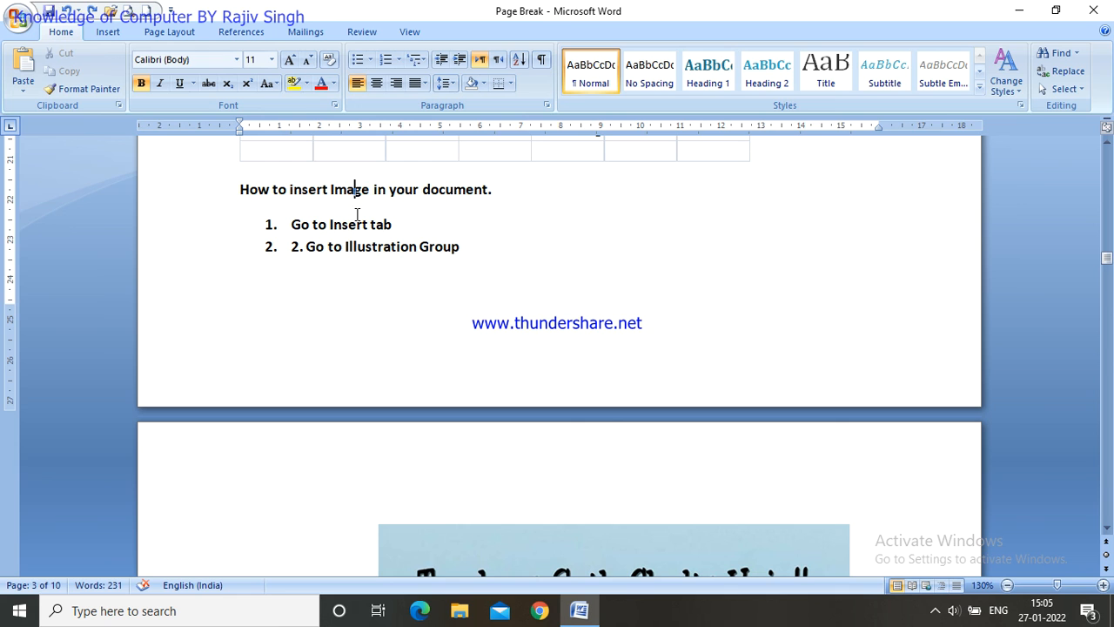
click(108, 31)
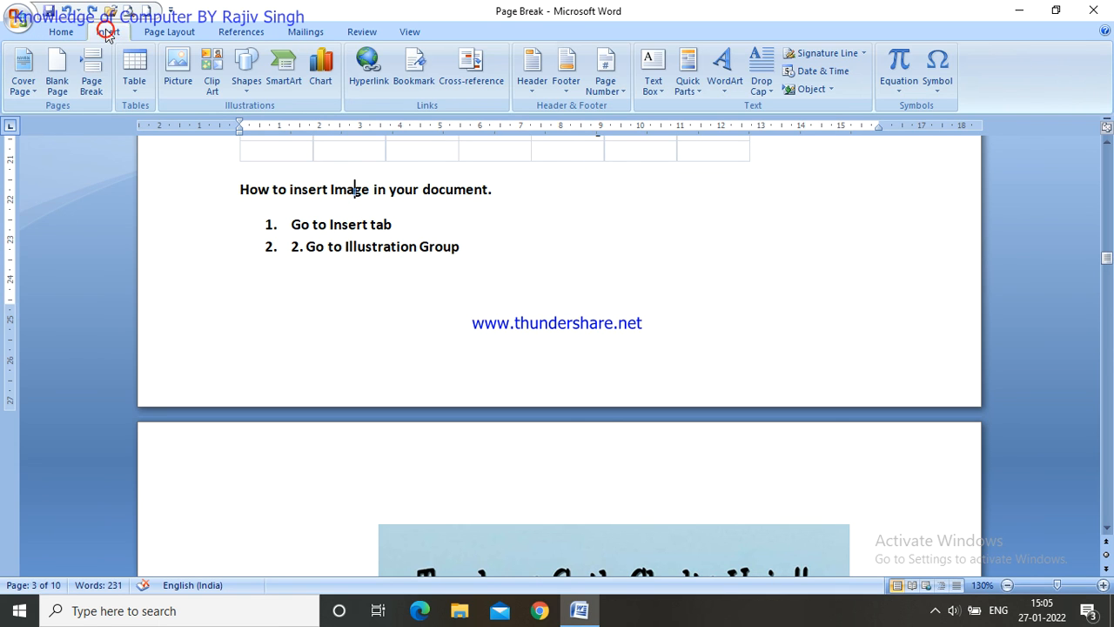
click(135, 96)
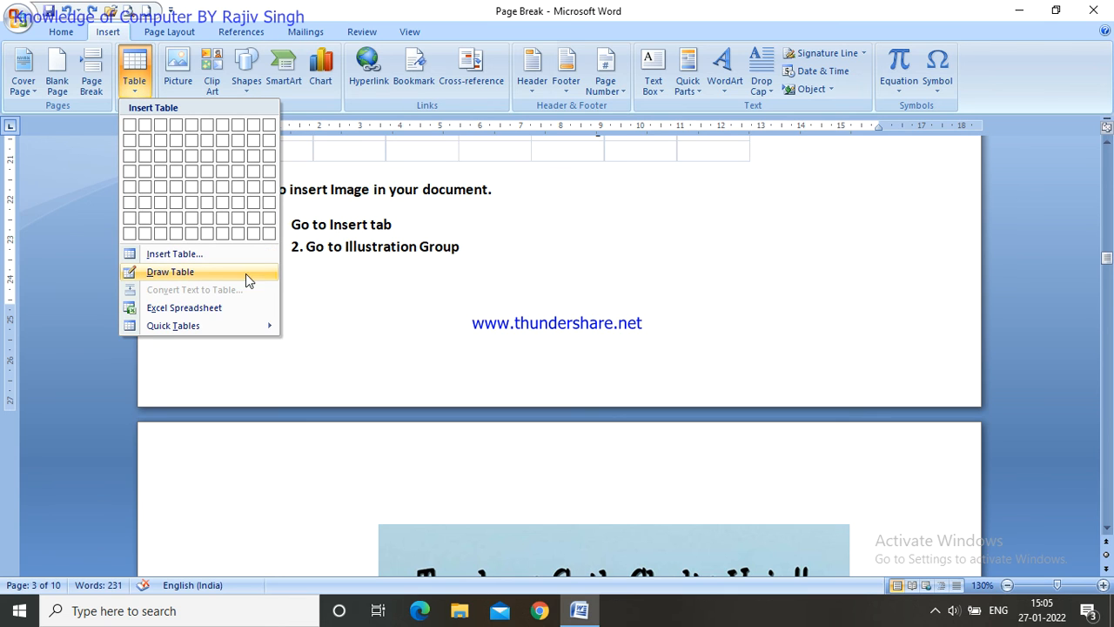
mouse_move(235, 325)
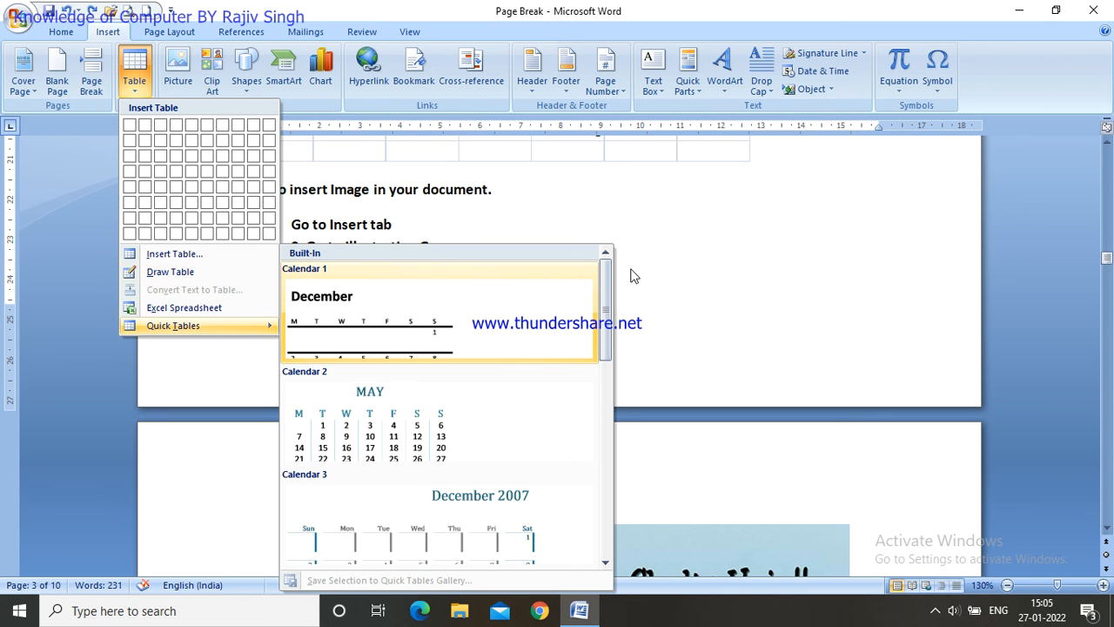
click(774, 241)
click(354, 189)
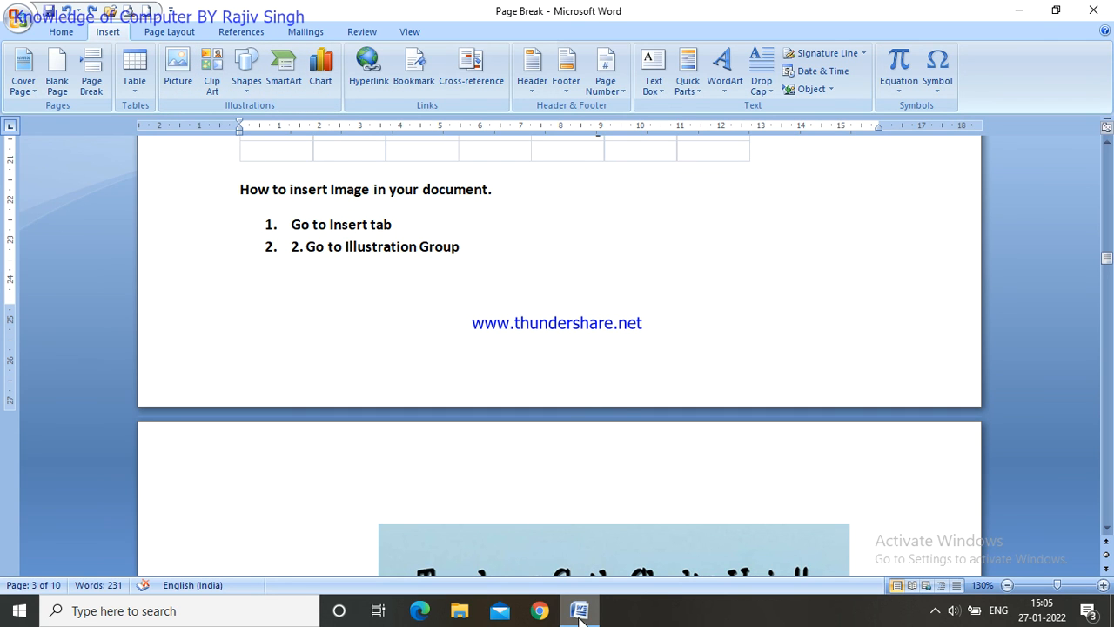
mouse_move(580, 618)
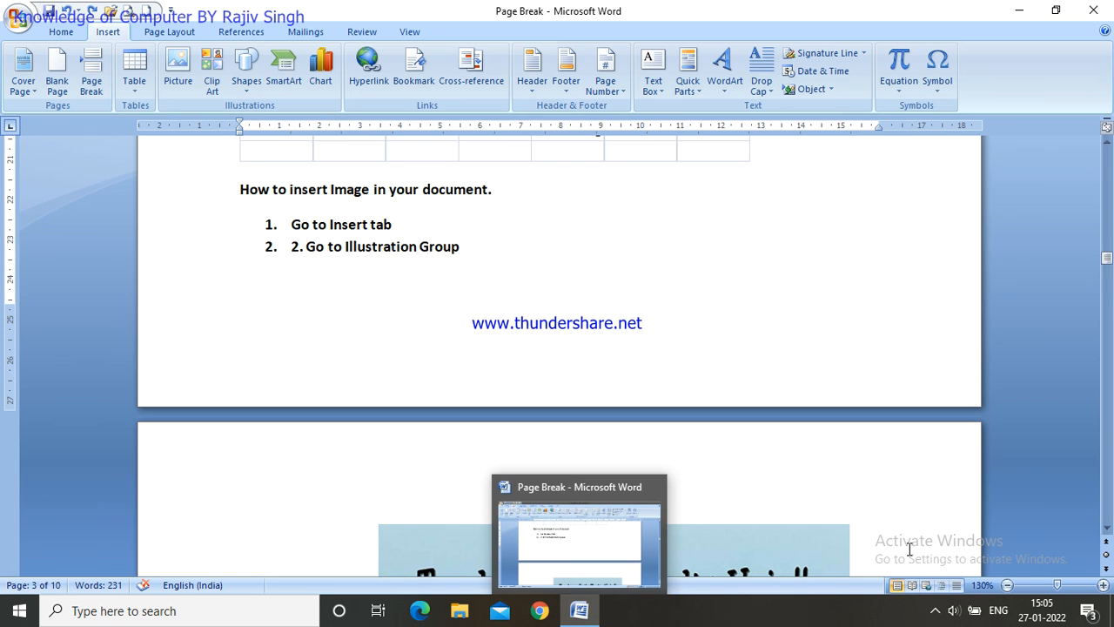
click(934, 612)
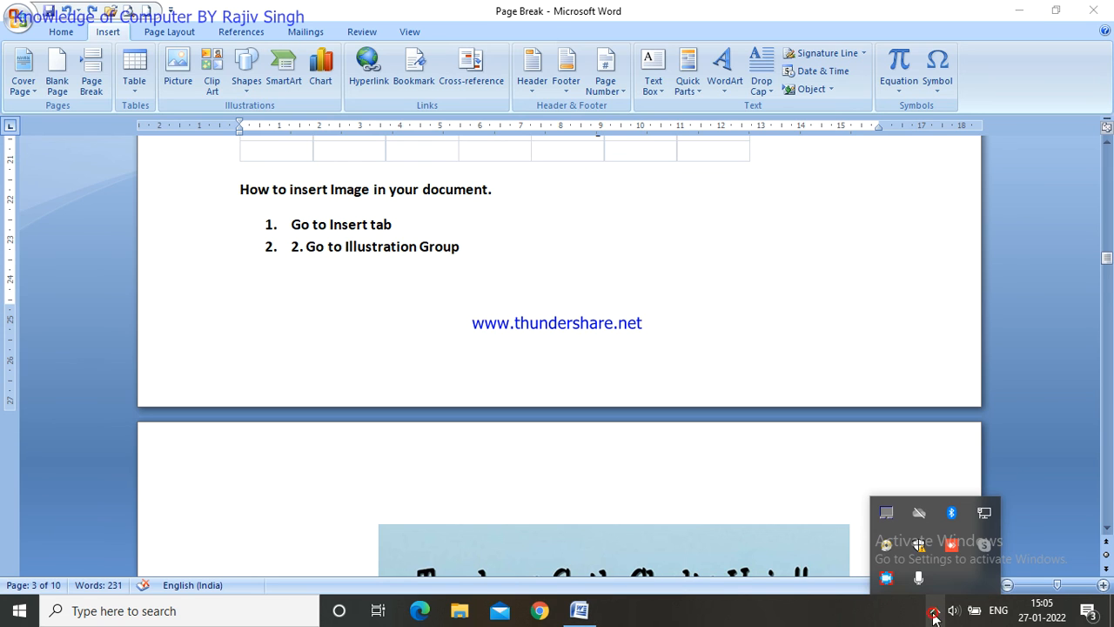
right_click(885, 581)
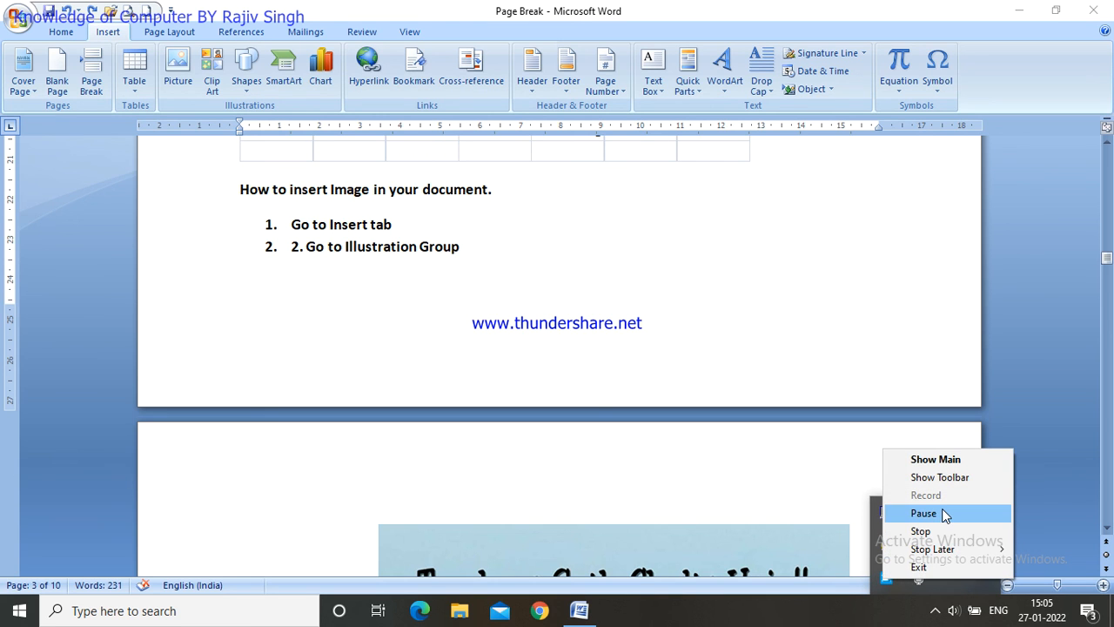